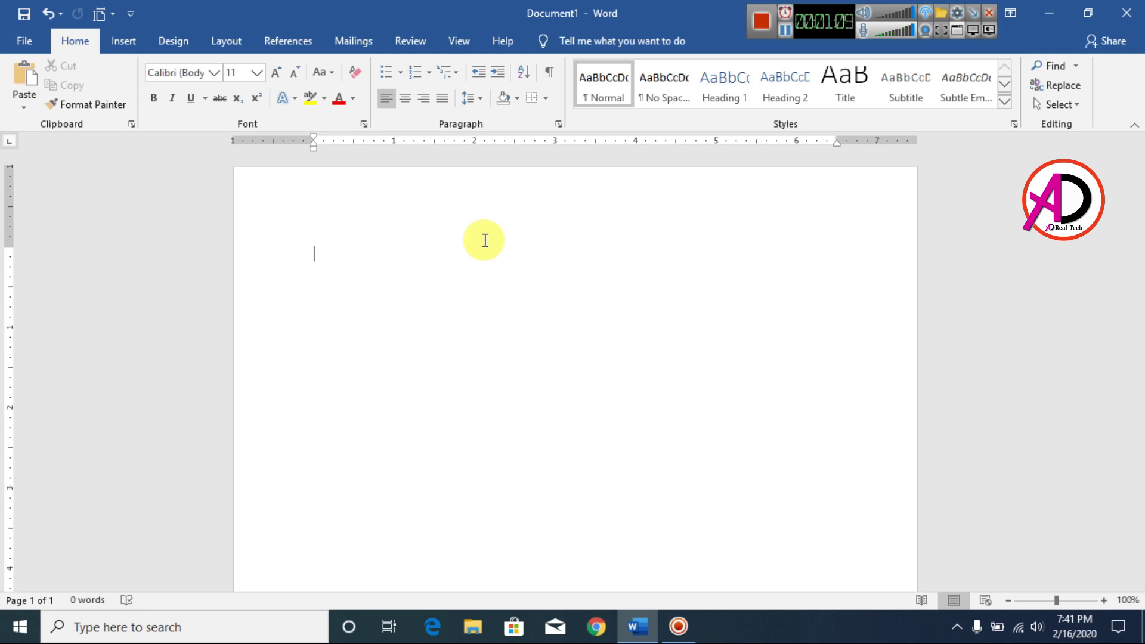
Set the page margins to Narrow, 0.5" on all sides.
{"action": "left_click", "coordinate": [223, 44]}
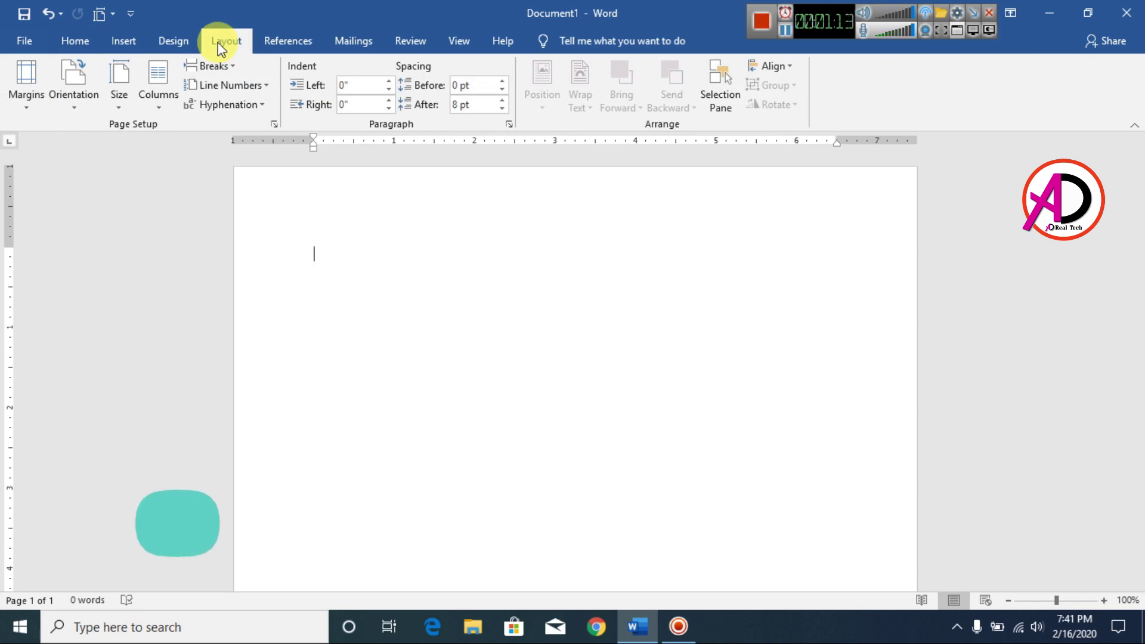
{"action": "left_click", "coordinate": [29, 108]}
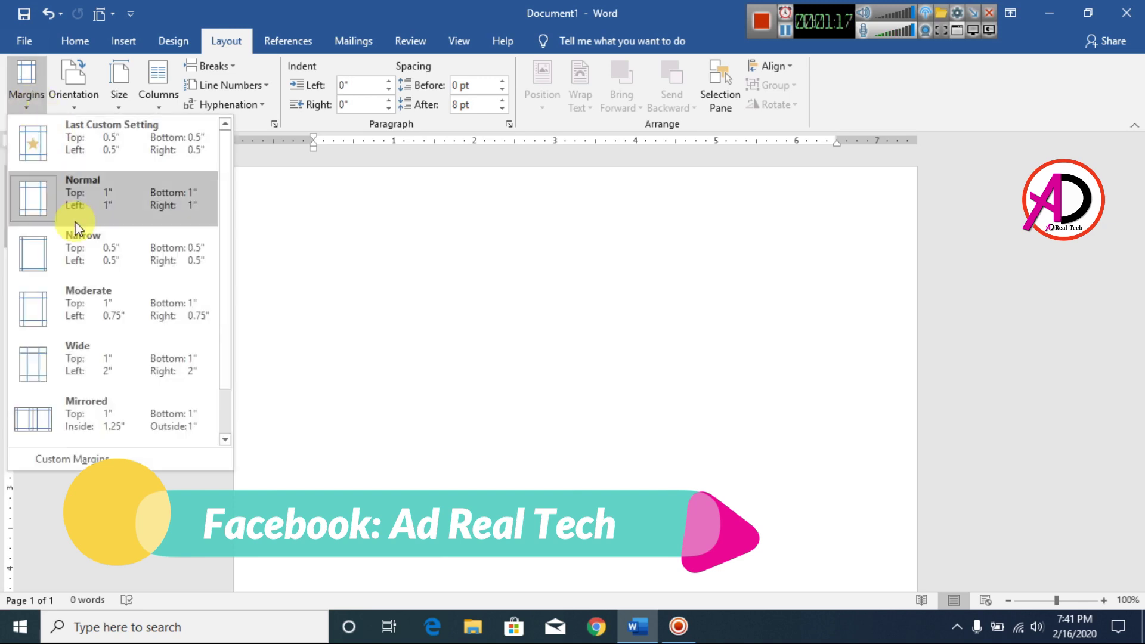
{"action": "left_click", "coordinate": [110, 262]}
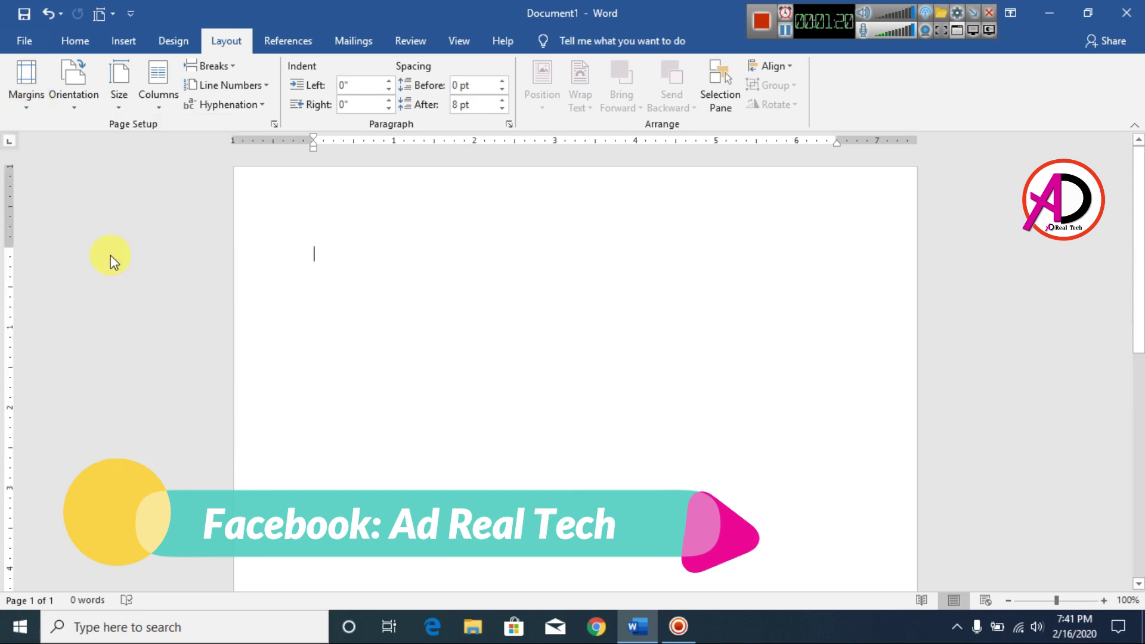
Change the page orientation to Landscape and the paper size to A4.
{"action": "left_click", "coordinate": [81, 99]}
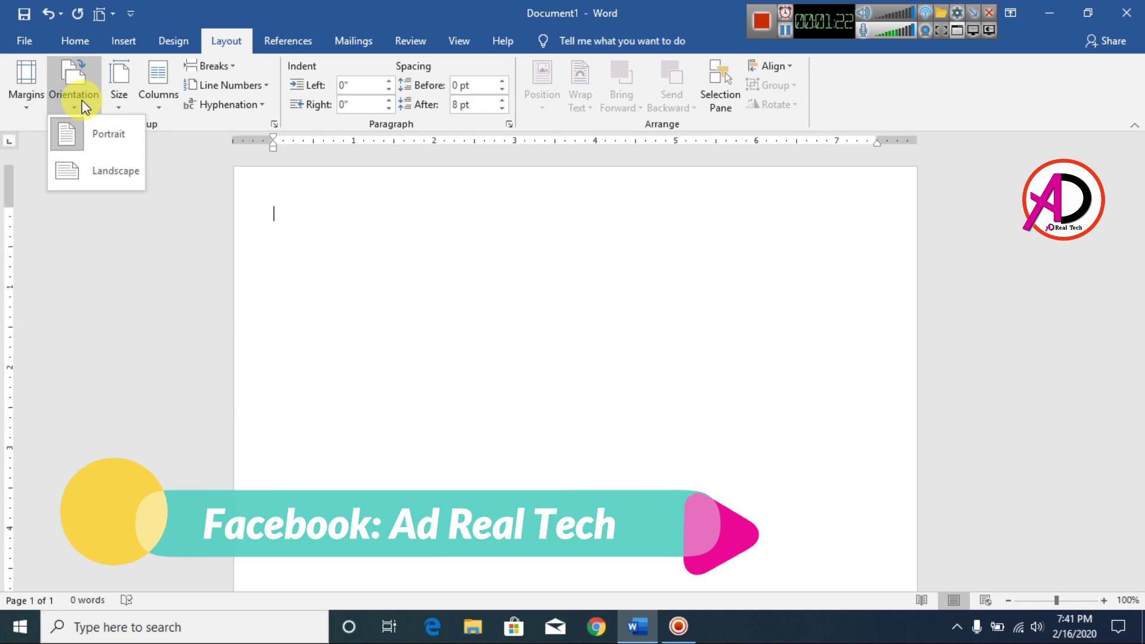
{"action": "left_click", "coordinate": [127, 180]}
{"action": "left_click", "coordinate": [127, 87]}
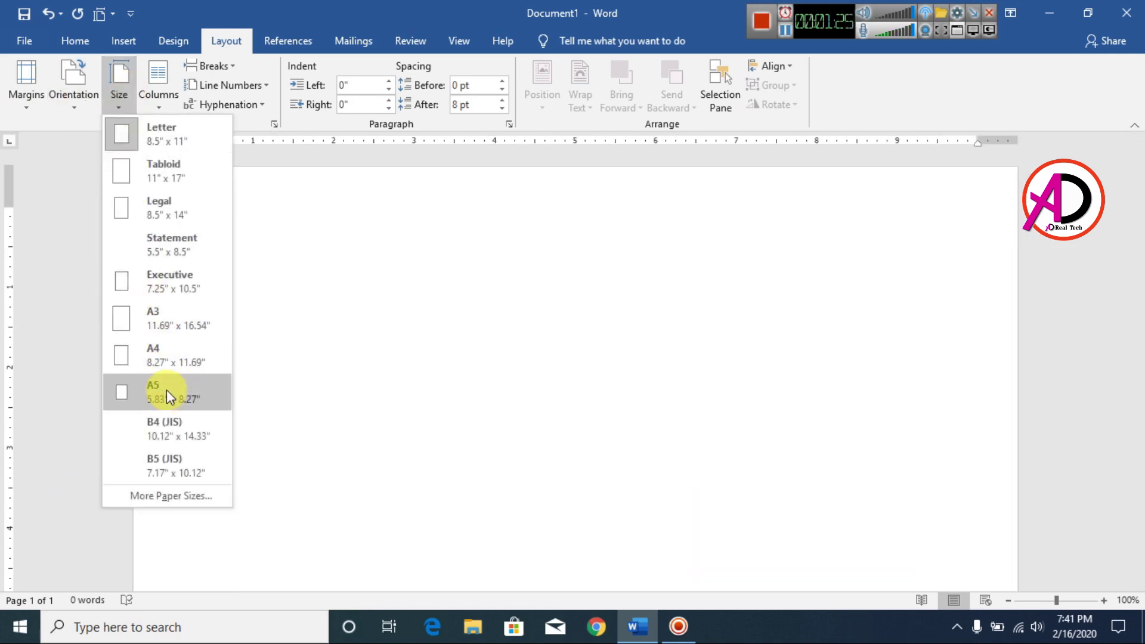
{"action": "left_click", "coordinate": [162, 353]}
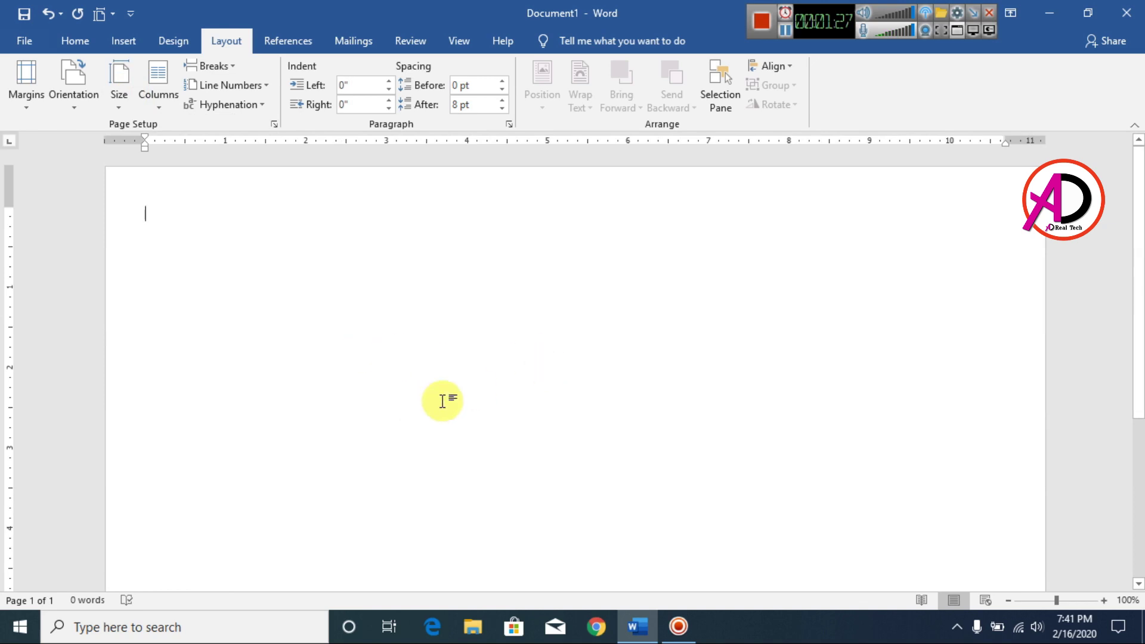
{"action": "scroll", "coordinate": [690, 378], "scroll_direction": "down", "scroll_amount": 4, "text": "ctrl"}
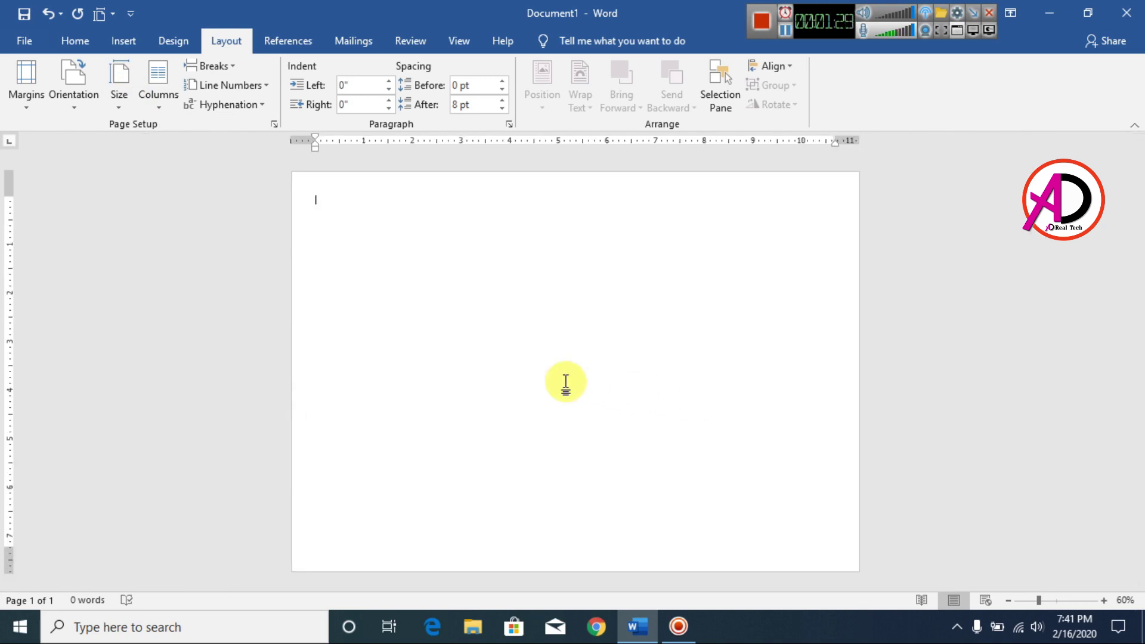
{"action": "left_click", "coordinate": [72, 42]}
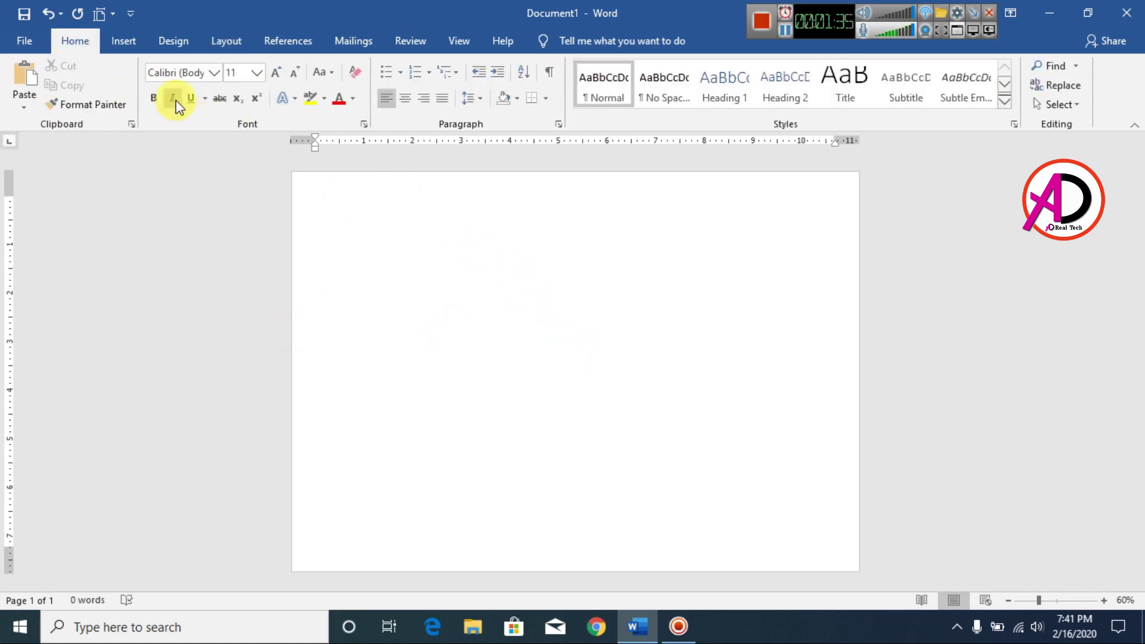
{"action": "left_click", "coordinate": [125, 36]}
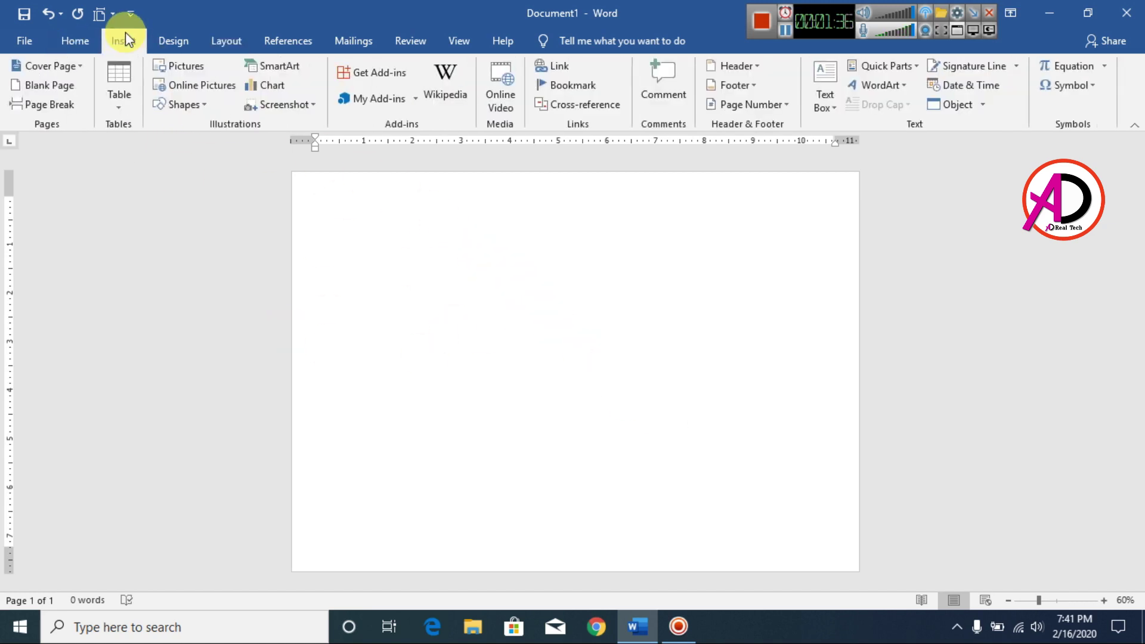
{"action": "left_click", "coordinate": [191, 108]}
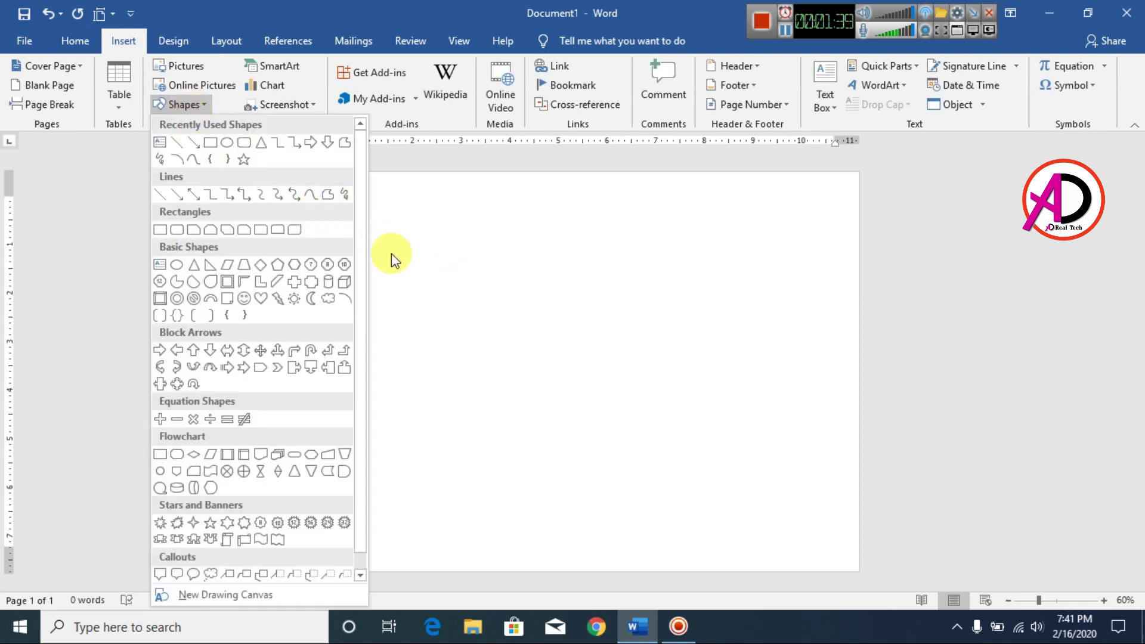
{"action": "left_click", "coordinate": [209, 145]}
{"action": "scroll", "coordinate": [512, 336], "scroll_direction": "up", "scroll_amount": 4}
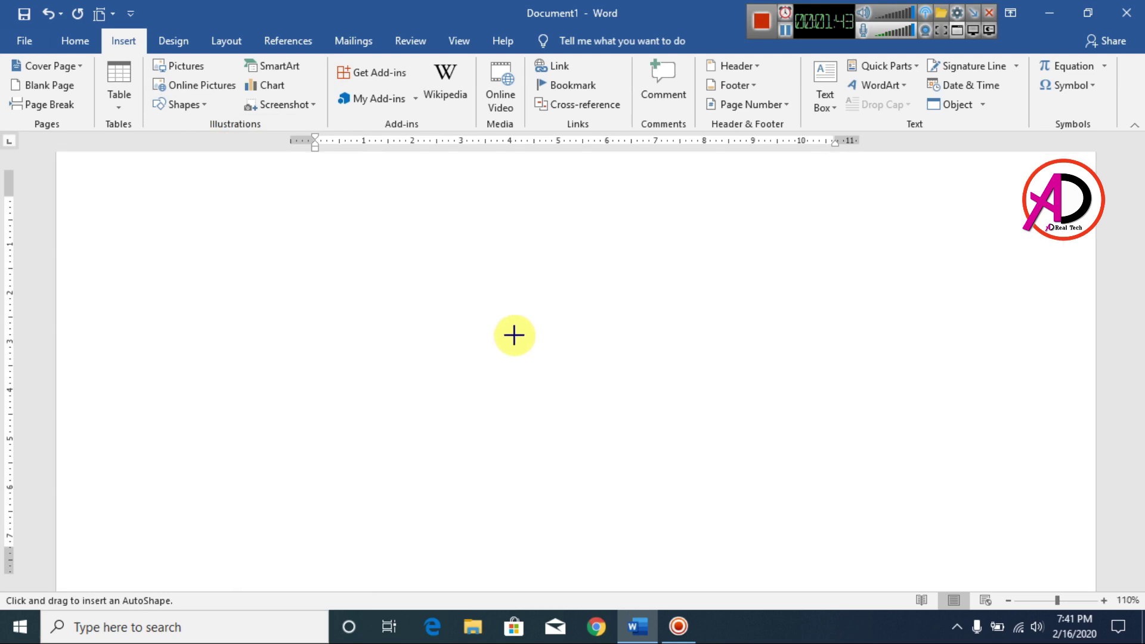
{"action": "scroll", "coordinate": [514, 333], "scroll_direction": "down", "scroll_amount": 2}
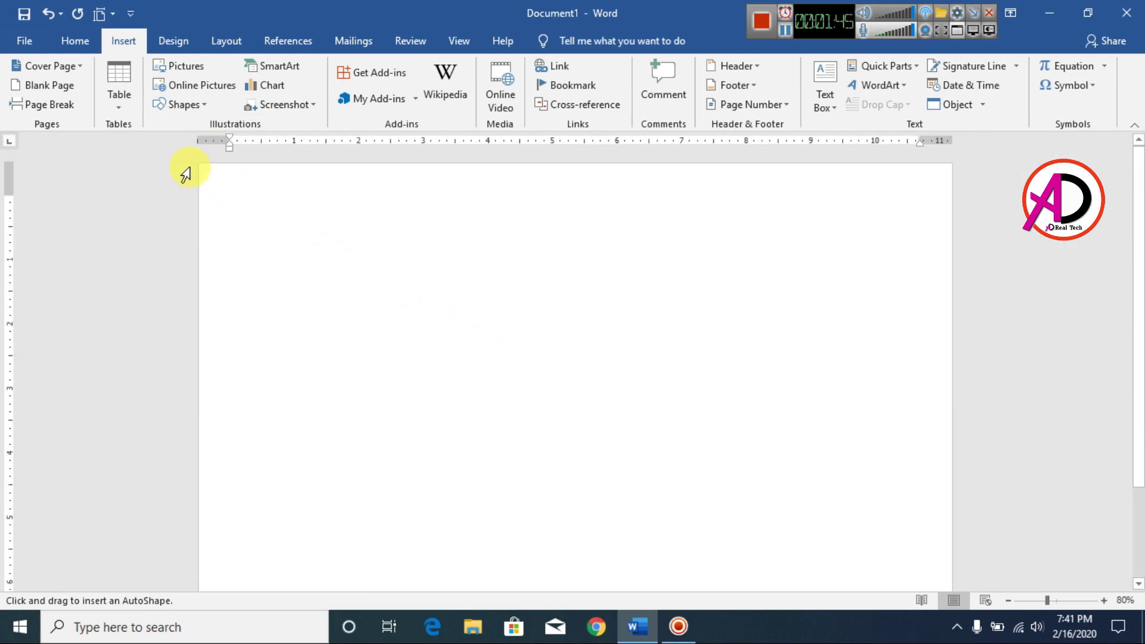
{"action": "key", "text": "Escape"}
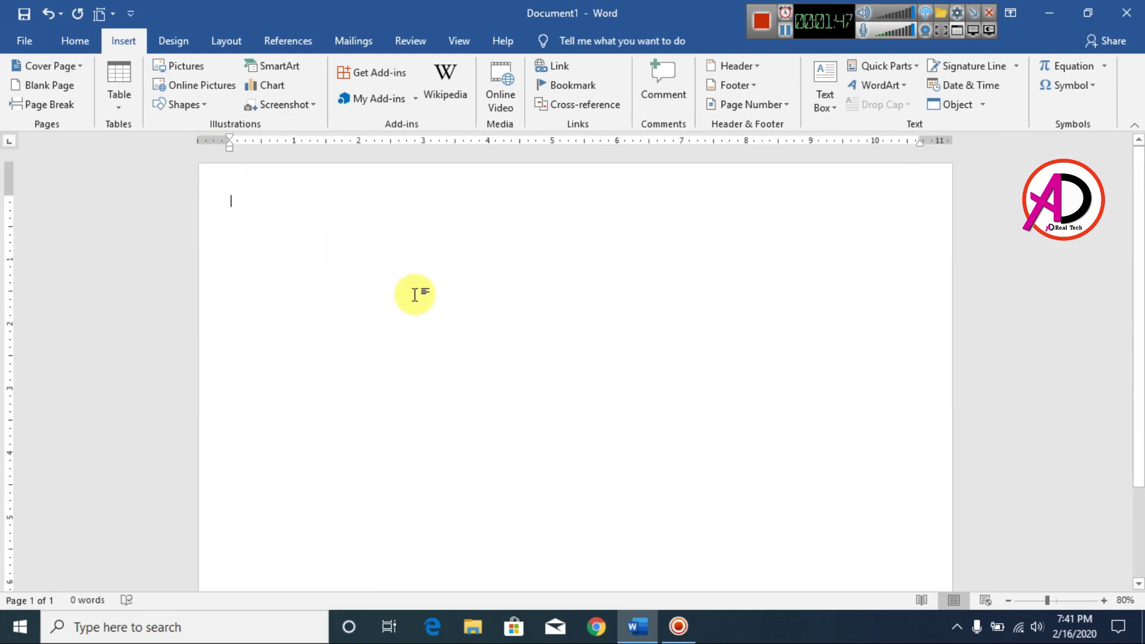
Draw a rectangle about 3.32" high and 3.97" wide, starting exactly at the page's upper-left corner.
{"action": "left_click", "coordinate": [188, 104]}
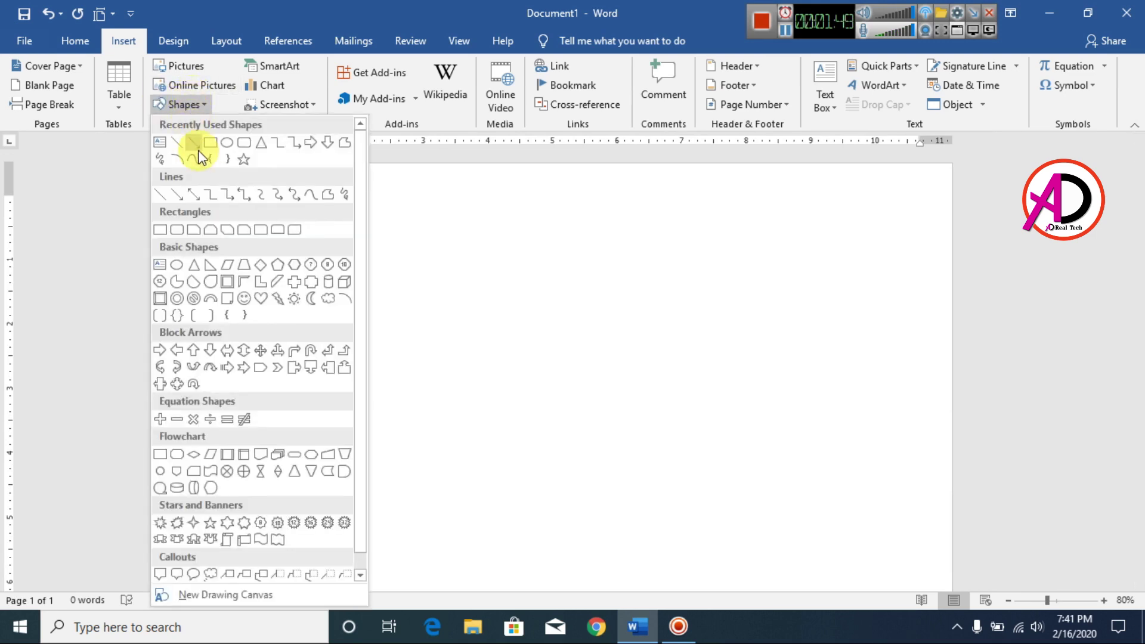
{"action": "left_click", "coordinate": [215, 145]}
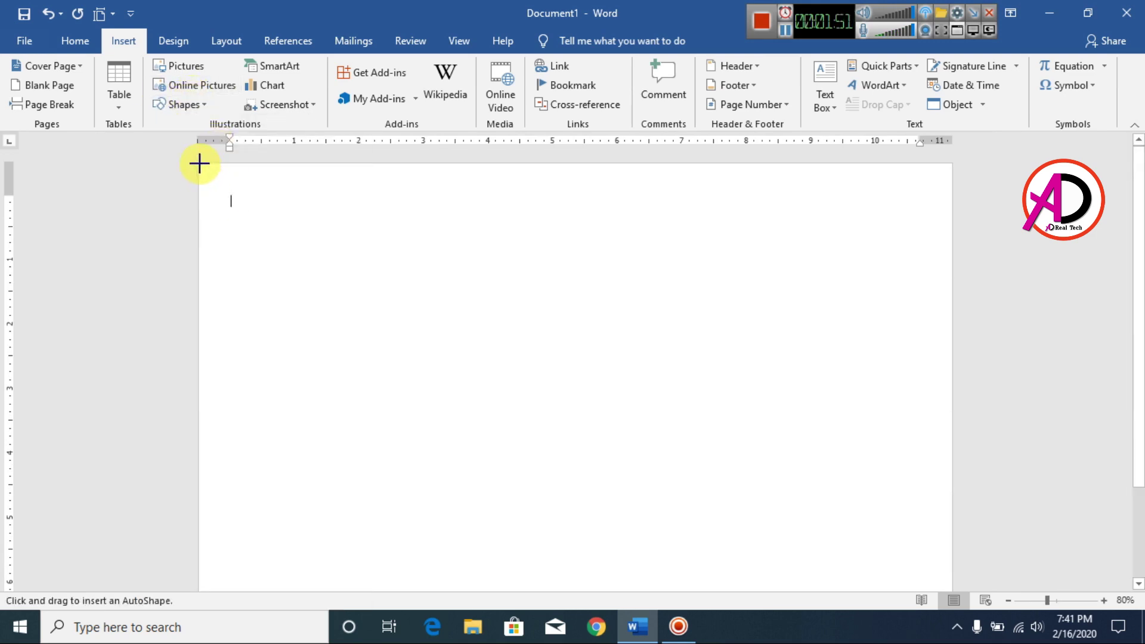
{"action": "left_click_drag", "start_coordinate": [199, 163], "coordinate": [455, 378]}
{"action": "scroll", "coordinate": [558, 420], "scroll_direction": "down", "scroll_amount": 2}
{"action": "scroll", "coordinate": [560, 448], "scroll_direction": "up", "scroll_amount": 2}
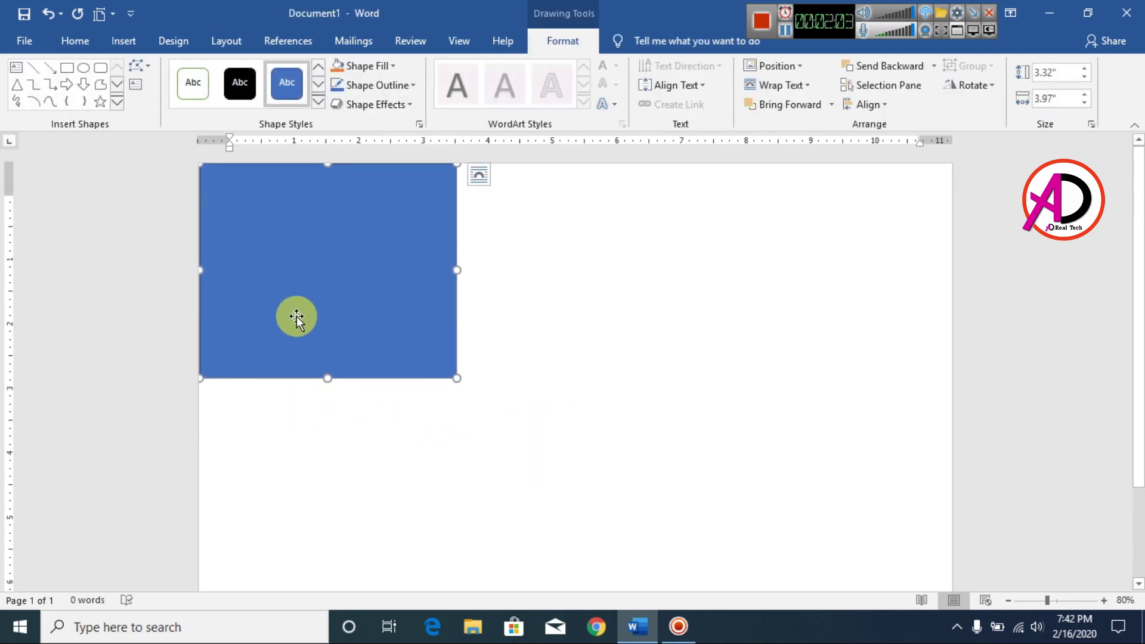
Edit the rectangle's points, raising its lower-right corner about 1" so the bottom edge slants upward.
{"action": "left_click", "coordinate": [142, 75]}
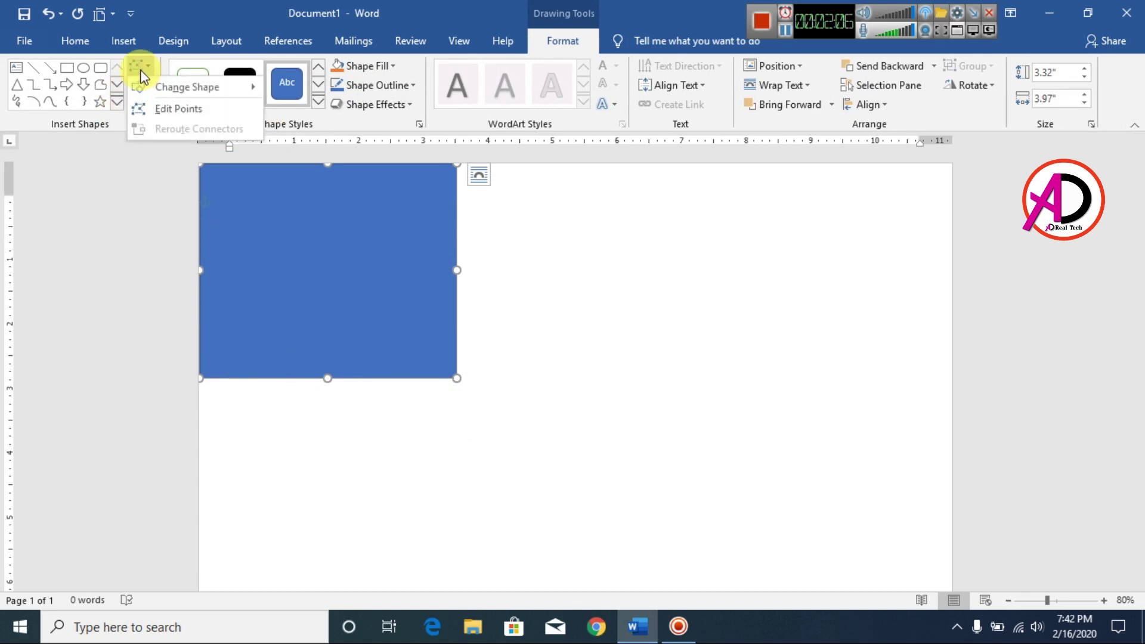
{"action": "left_click", "coordinate": [162, 108]}
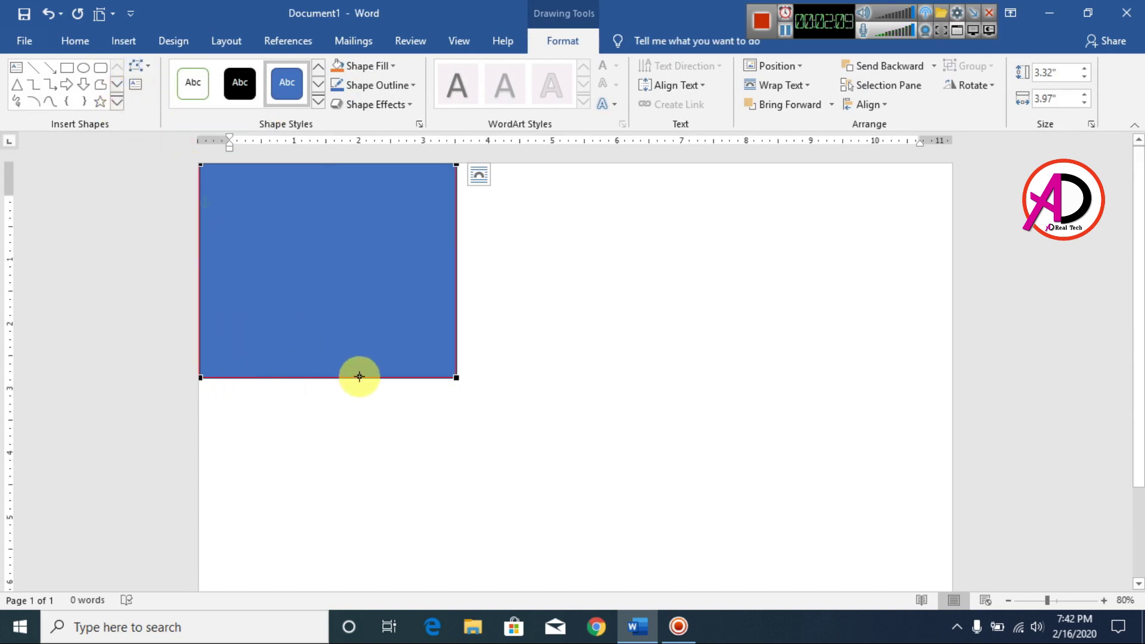
{"action": "left_click_drag", "start_coordinate": [458, 377], "coordinate": [456, 314]}
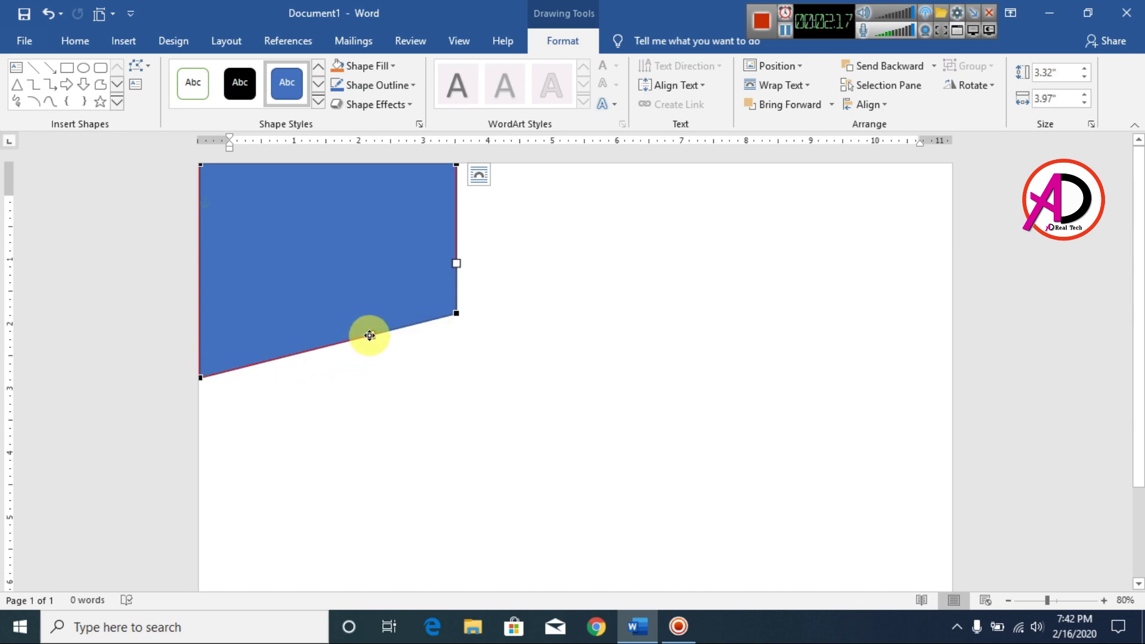
{"action": "left_click_drag", "start_coordinate": [370, 336], "coordinate": [373, 375]}
{"action": "key", "text": "ctrl+z"}
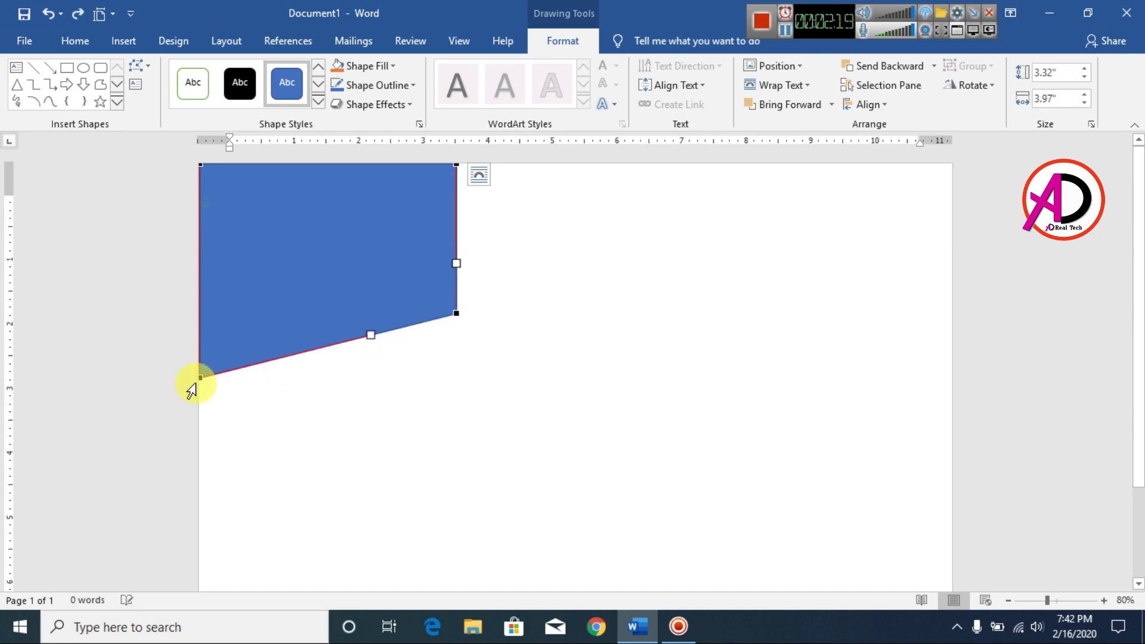
Bend the shape's slanted bottom edge into a downward-bulging curve using the handles of both lower corner points.
{"action": "left_click", "coordinate": [202, 377]}
{"action": "left_click_drag", "start_coordinate": [286, 354], "coordinate": [310, 427]}
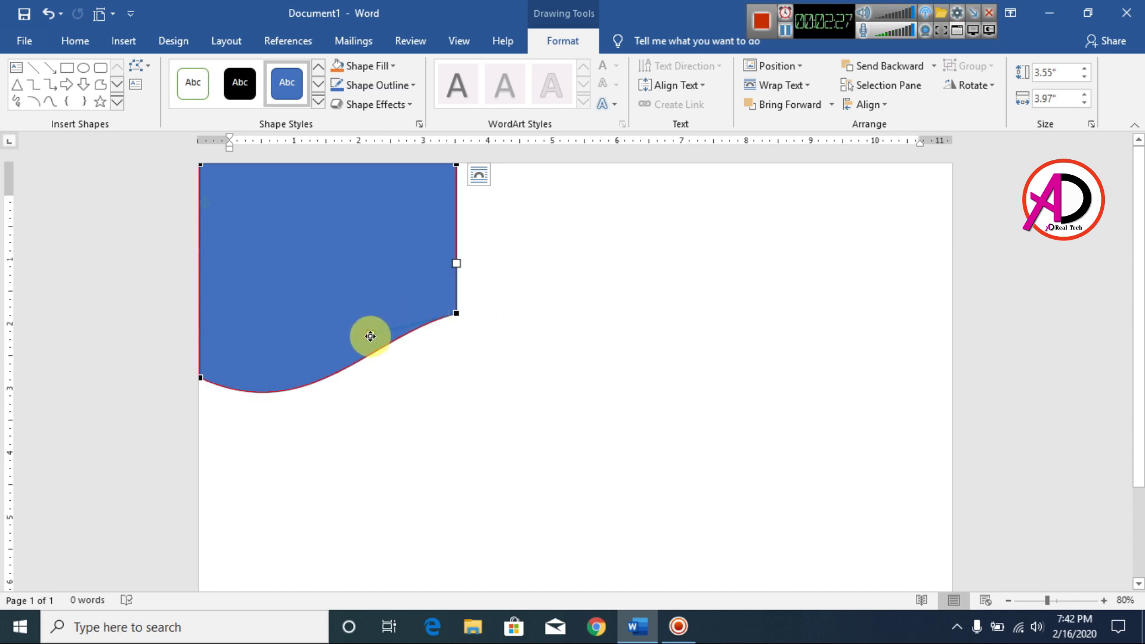
{"action": "left_click_drag", "start_coordinate": [370, 336], "coordinate": [392, 384]}
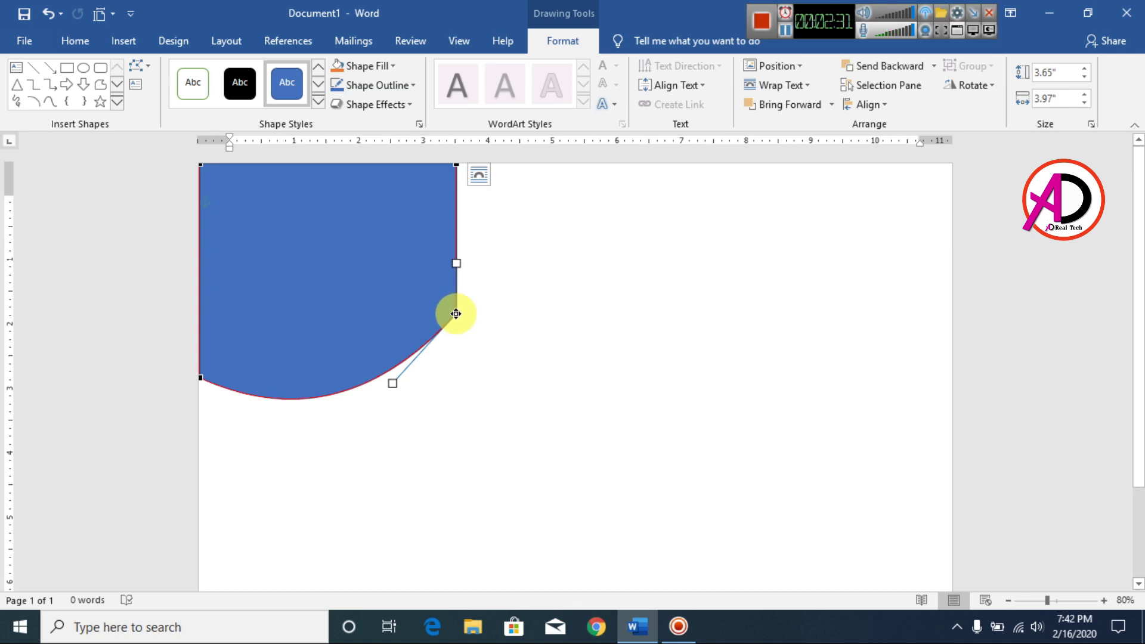
Raise the shape's lower-right corner point by about 0.4", straight up along its vertical edge.
{"action": "left_click_drag", "start_coordinate": [456, 313], "coordinate": [457, 292]}
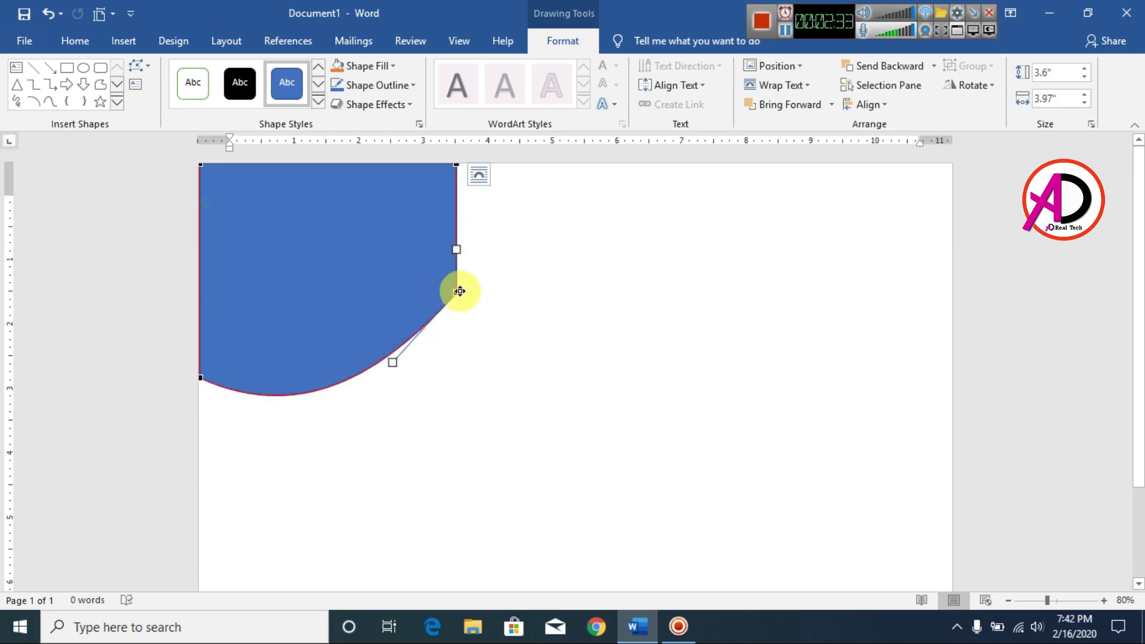
{"action": "key", "text": "ctrl+z"}
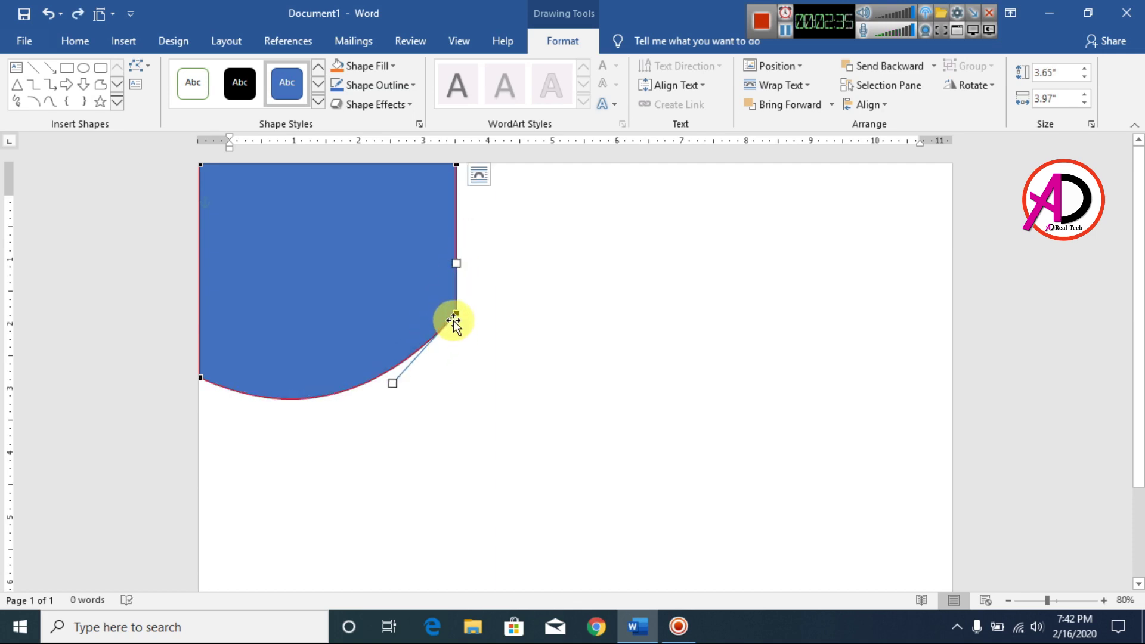
{"action": "left_click_drag", "start_coordinate": [456, 314], "coordinate": [456, 289]}
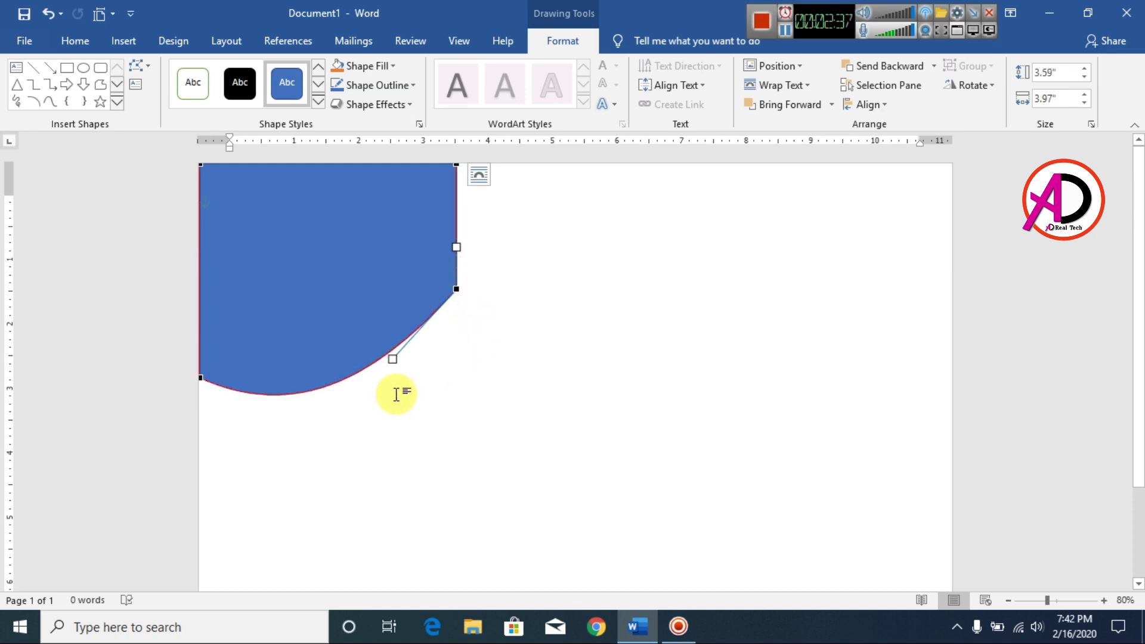
Adjust the curve handles of both lower corner points to round the bottom edge into a fuller arc, and finish point editing.
{"action": "left_click", "coordinate": [202, 376]}
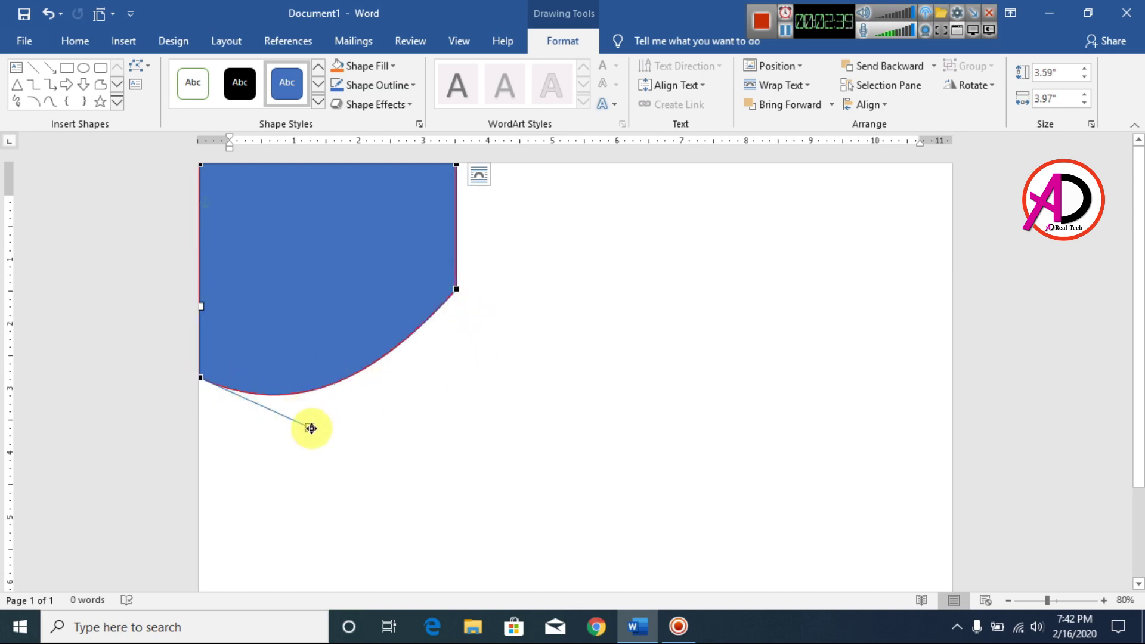
{"action": "left_click_drag", "start_coordinate": [311, 428], "coordinate": [298, 435]}
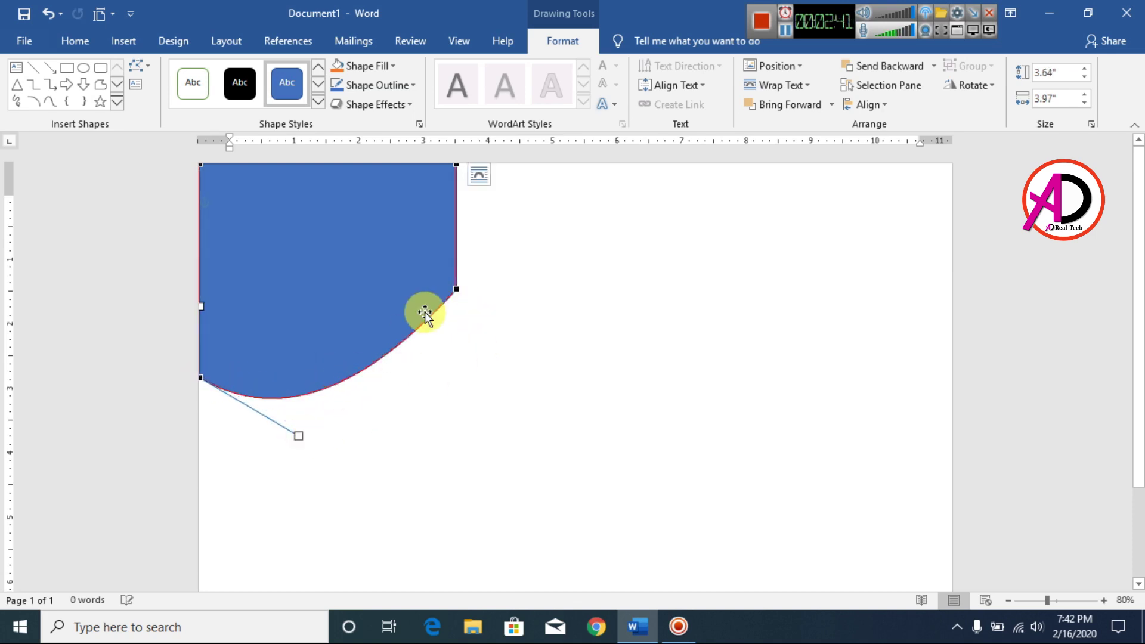
{"action": "left_click", "coordinate": [455, 290]}
{"action": "left_click_drag", "start_coordinate": [395, 361], "coordinate": [460, 386]}
{"action": "left_click", "coordinate": [435, 350]}
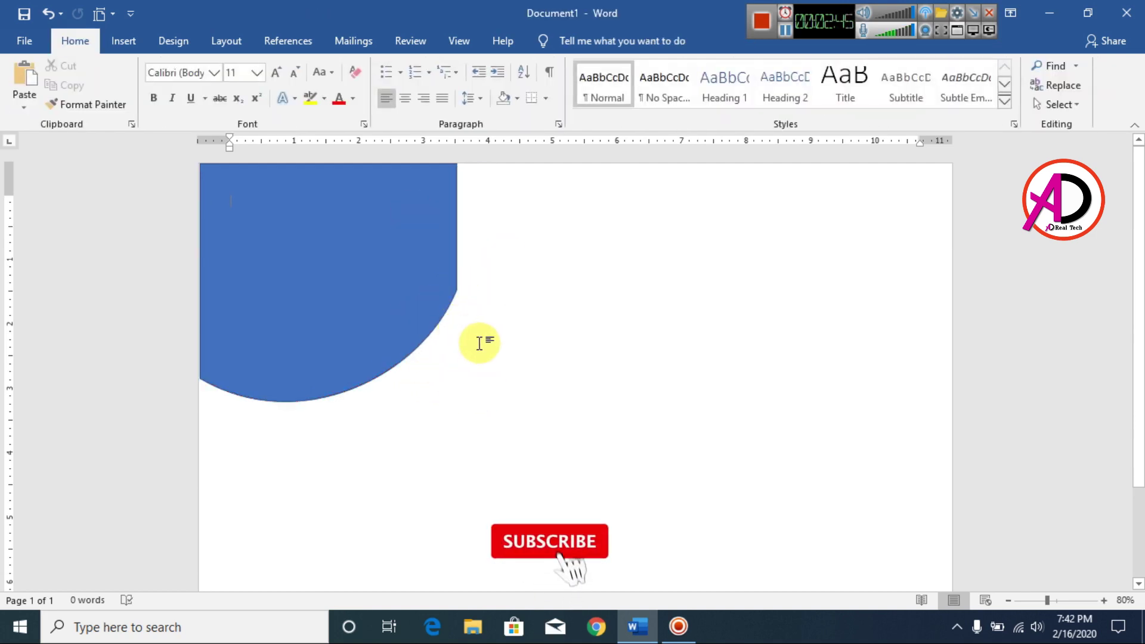
{"action": "scroll", "coordinate": [491, 362], "scroll_direction": "down", "scroll_amount": 3, "text": "ctrl"}
{"action": "scroll", "coordinate": [498, 383], "scroll_direction": "up", "scroll_amount": 2, "text": "ctrl"}
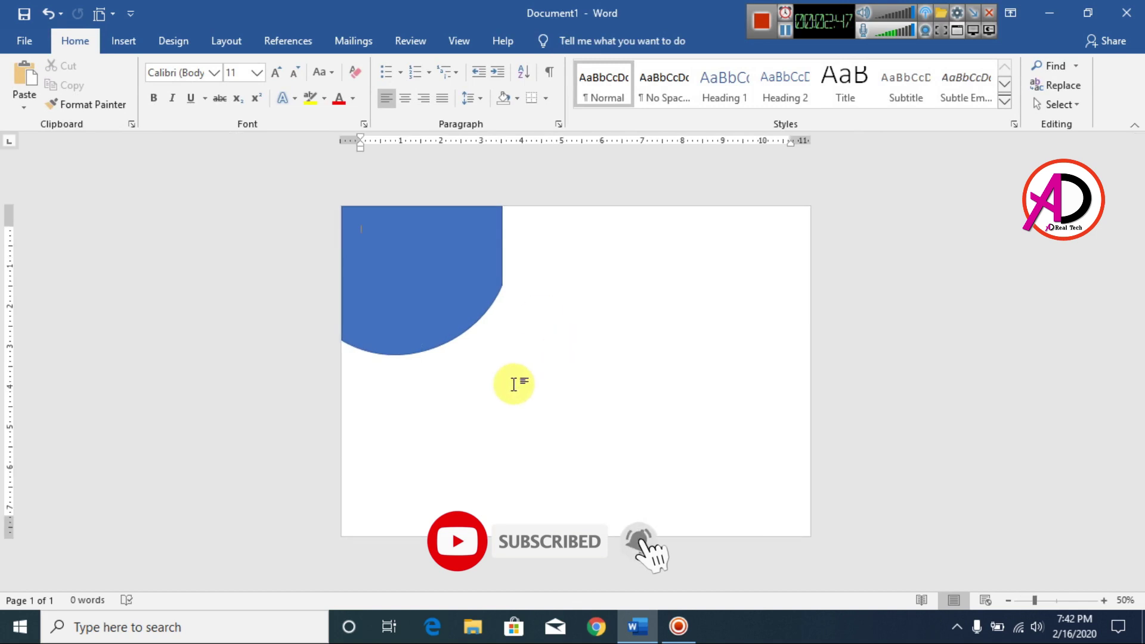
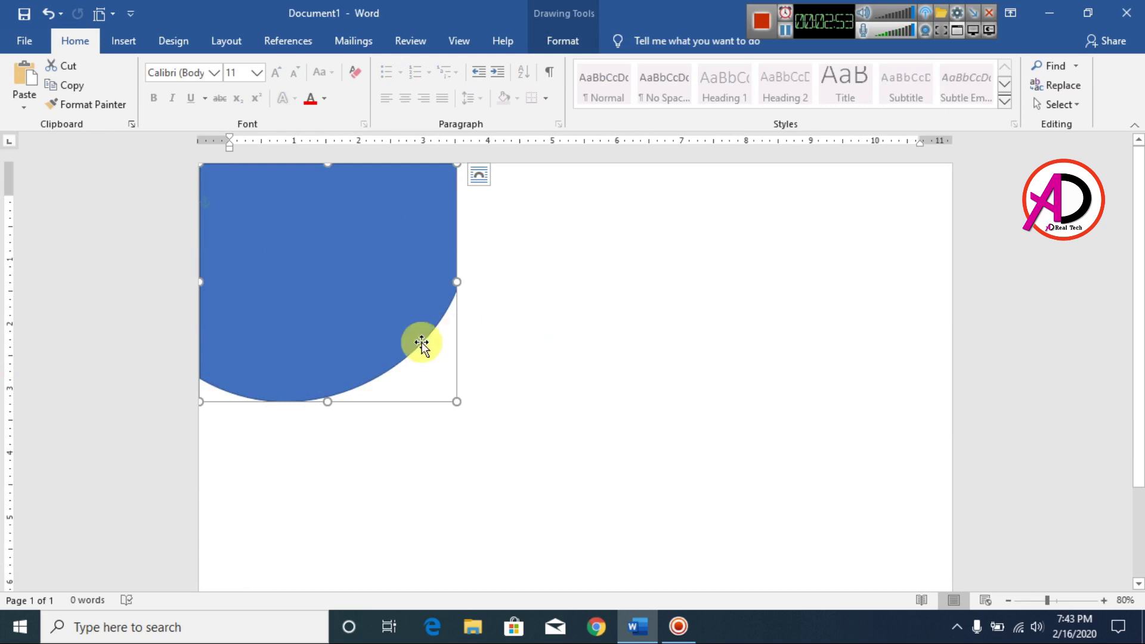
Remove the outline from the blue curved shape.
{"action": "left_click", "coordinate": [563, 43]}
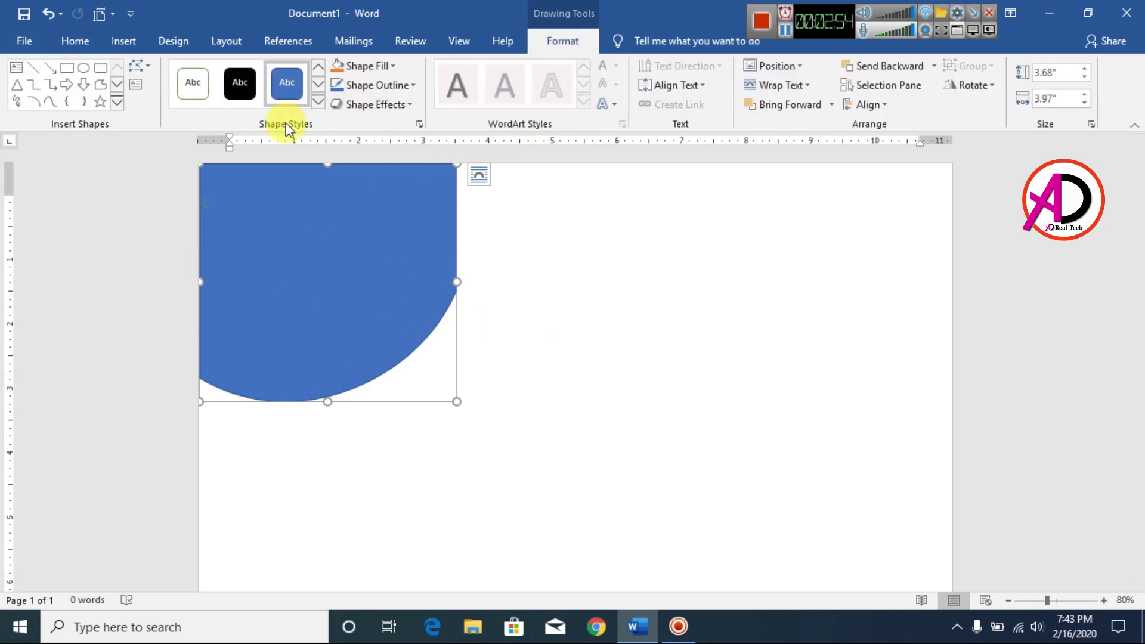
{"action": "left_click", "coordinate": [382, 87]}
{"action": "left_click", "coordinate": [383, 230]}
{"action": "left_click", "coordinate": [677, 395]}
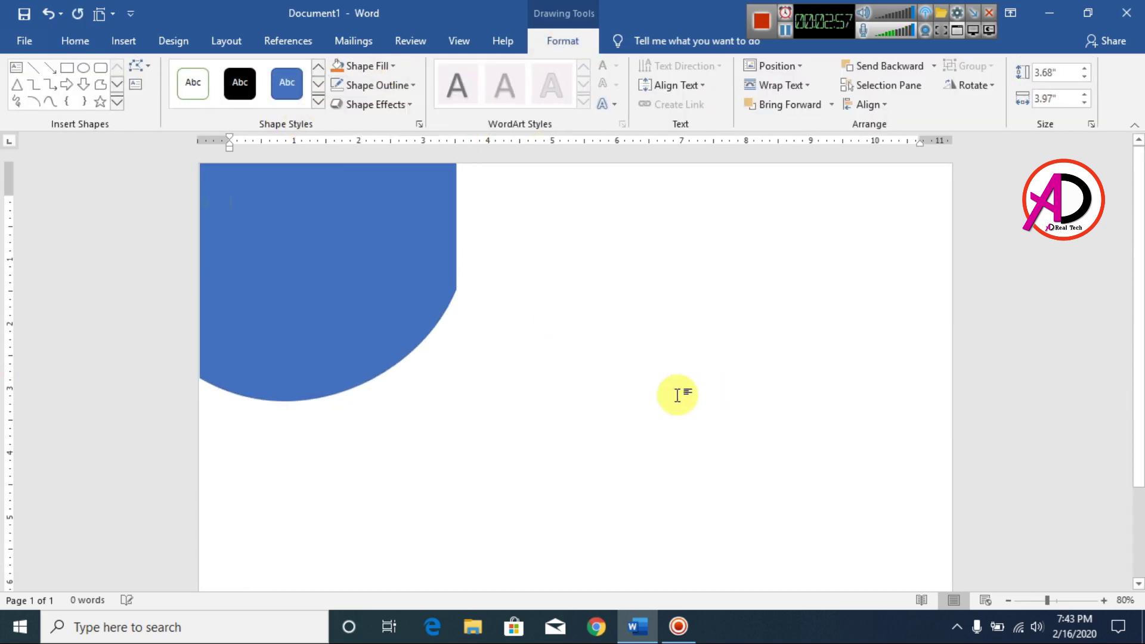
Duplicate the curved shape and place the copy overlapping the original, about 1.5" to the right and 0.7" lower.
{"action": "double_click", "coordinate": [355, 309]}
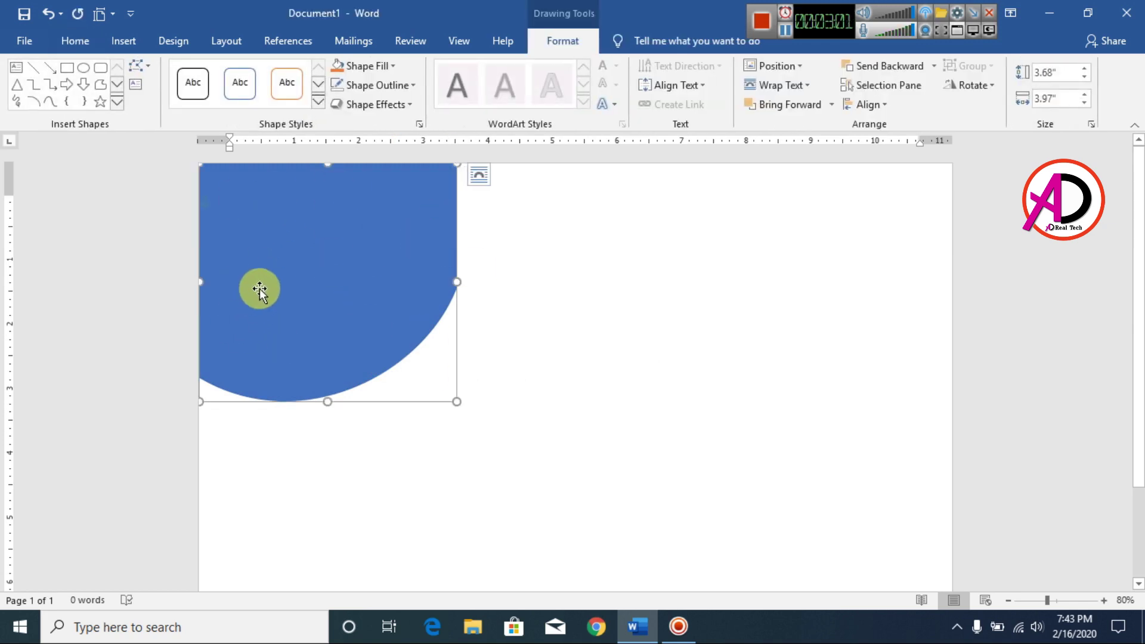
{"action": "left_click_drag", "start_coordinate": [256, 289], "coordinate": [391, 365]}
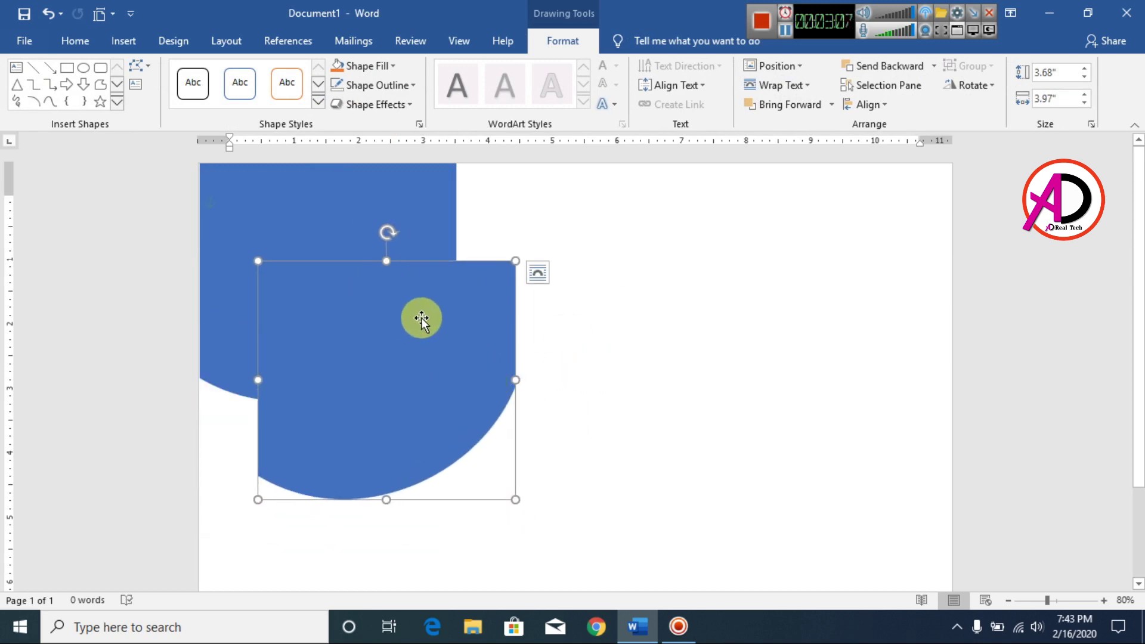
{"action": "left_click_drag", "start_coordinate": [458, 378], "coordinate": [492, 327]}
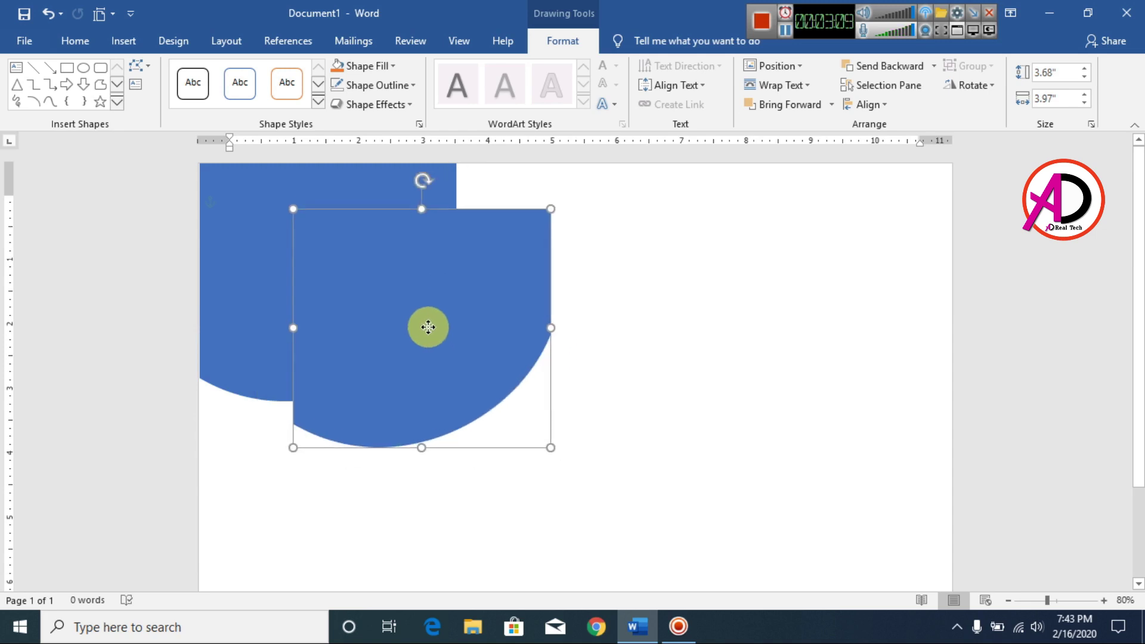
Fill the duplicated curved shape with orange and send it to the back.
{"action": "left_click", "coordinate": [370, 71]}
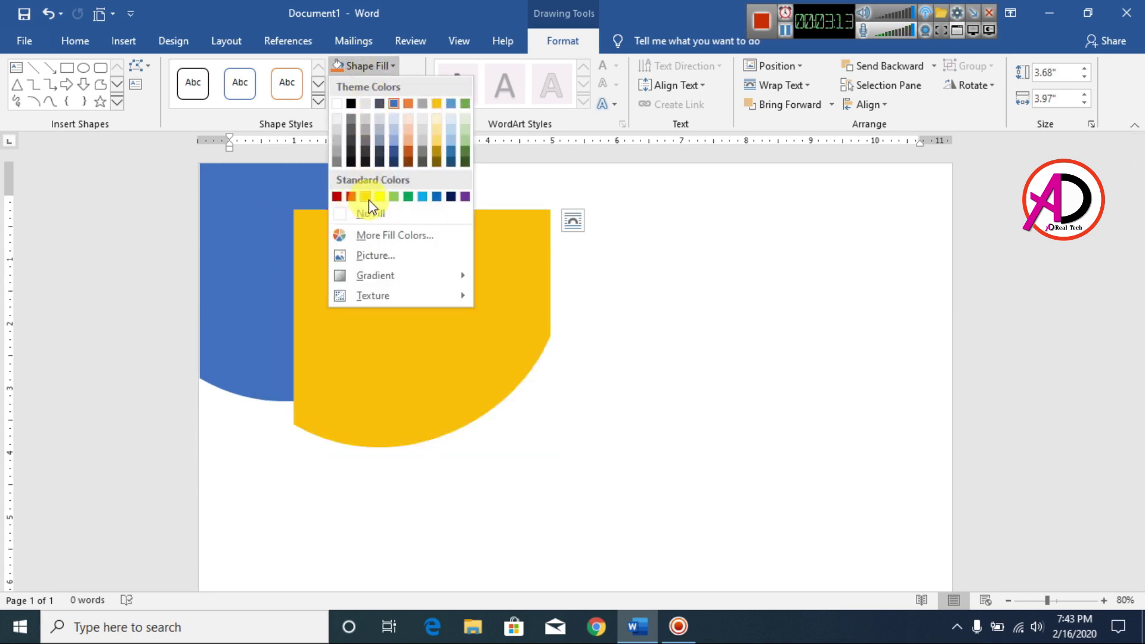
{"action": "left_click", "coordinate": [407, 104]}
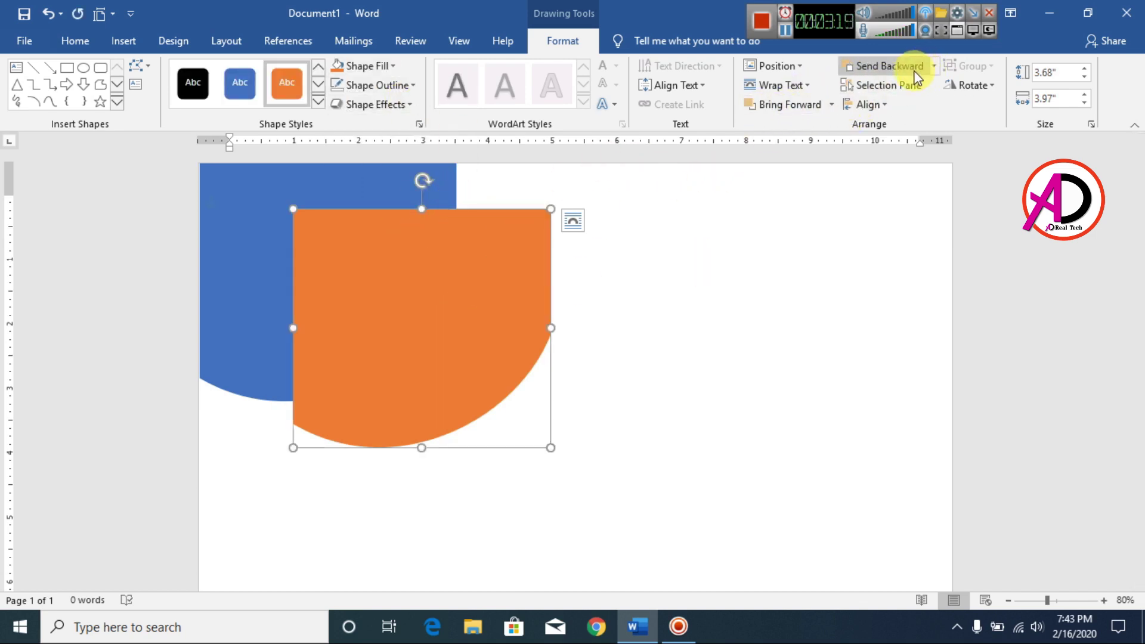
{"action": "left_click", "coordinate": [934, 66]}
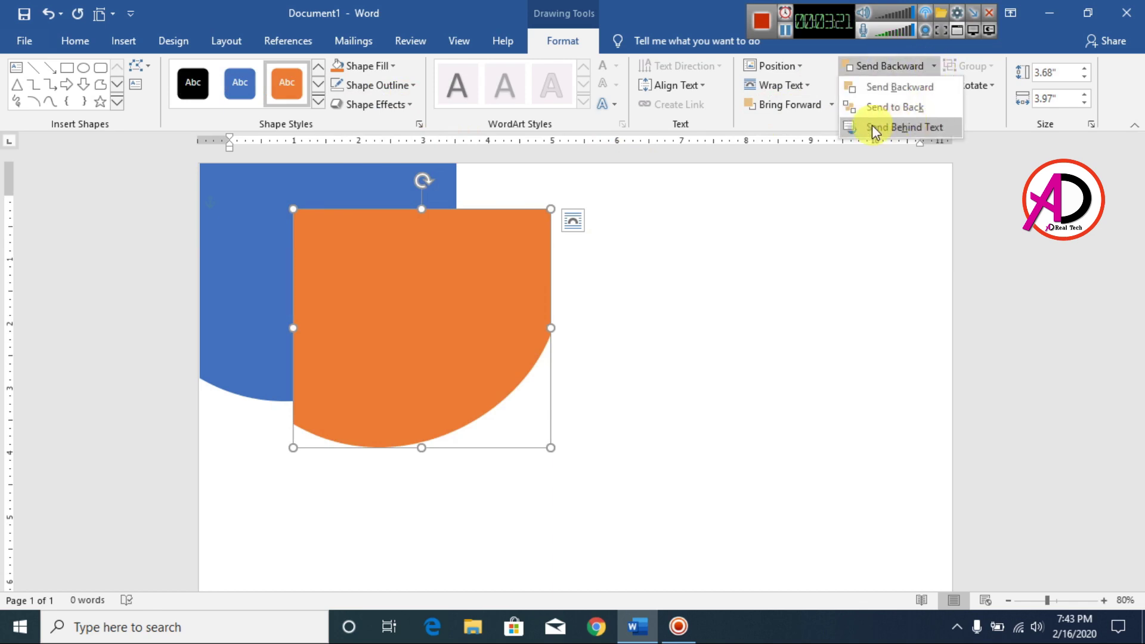
{"action": "left_click", "coordinate": [933, 109]}
Move the orange copy behind the blue shape so only a thin orange rim shows along the lower curve.
{"action": "left_click_drag", "start_coordinate": [499, 310], "coordinate": [396, 268]}
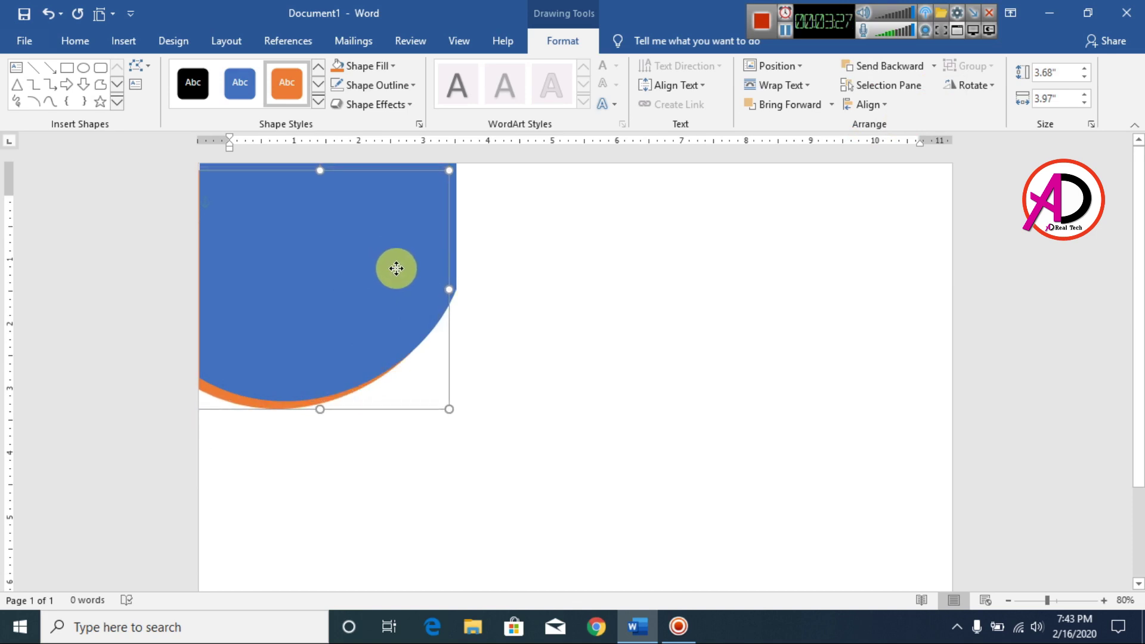
{"action": "left_click", "coordinate": [654, 396]}
{"action": "left_click", "coordinate": [309, 302]}
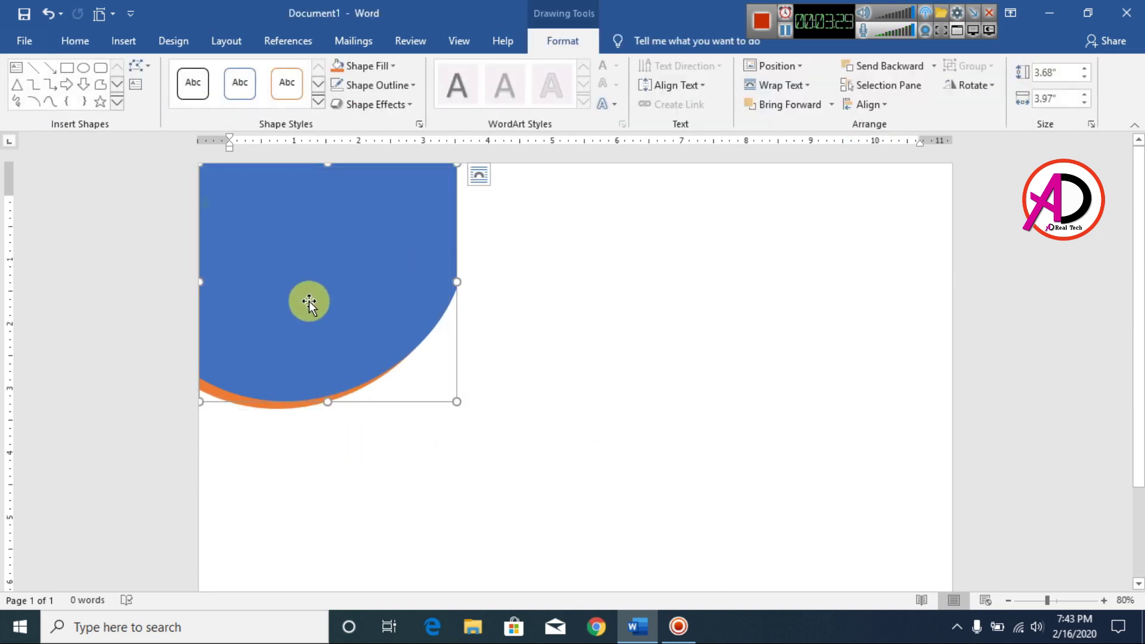
{"action": "left_click", "coordinate": [631, 393]}
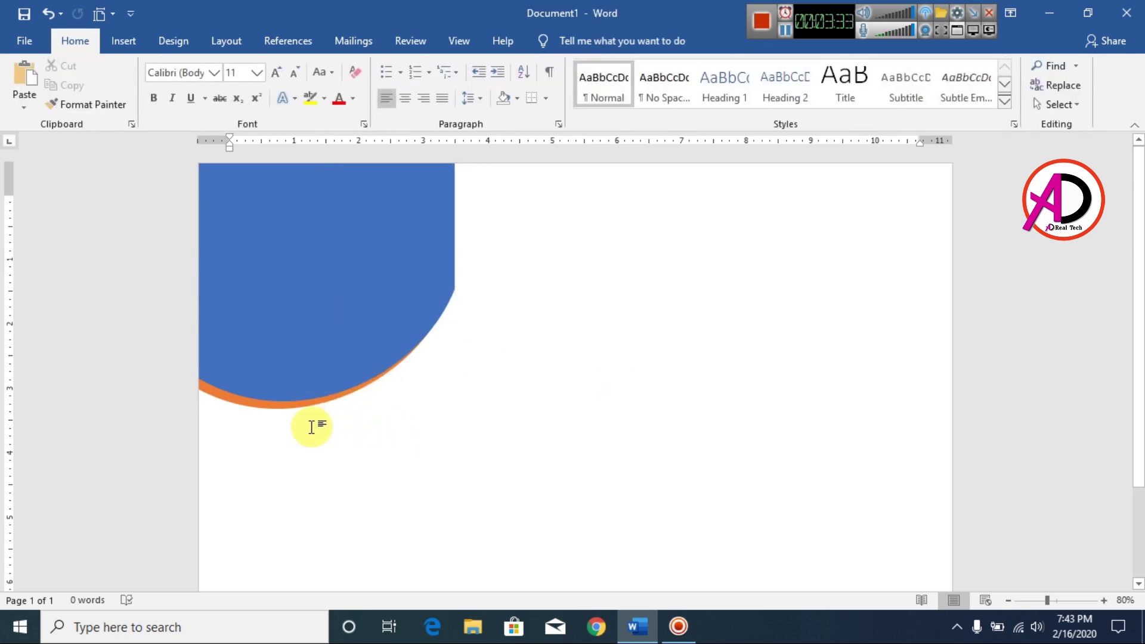
{"action": "scroll", "coordinate": [441, 428], "scroll_direction": "down", "scroll_amount": 5}
{"action": "scroll", "coordinate": [451, 434], "scroll_direction": "up", "scroll_amount": 3}
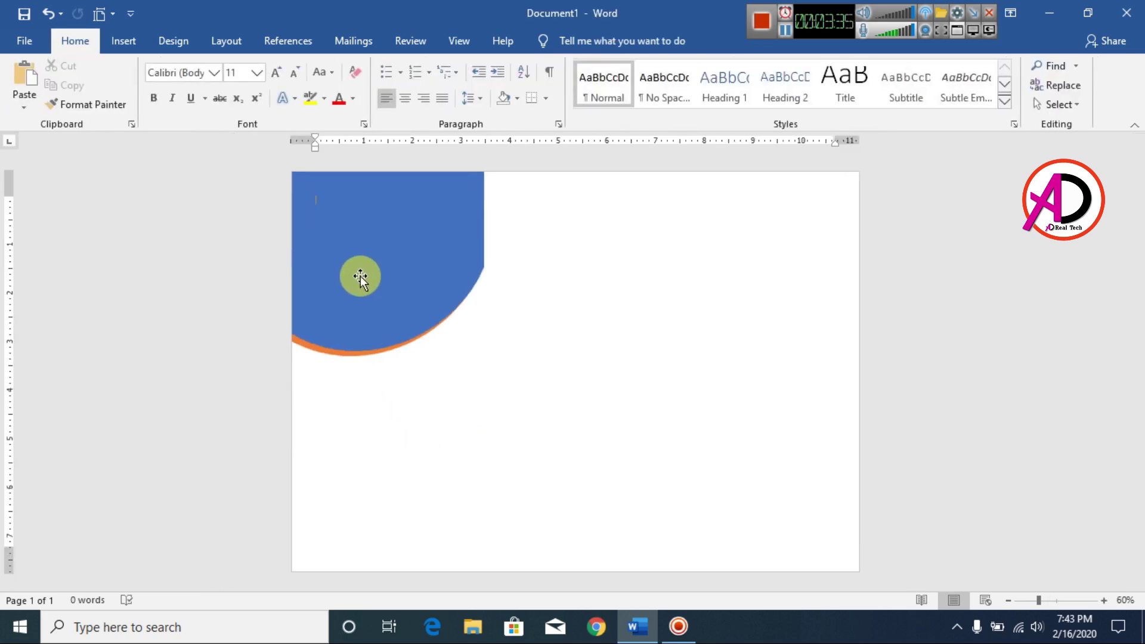
Fill the blue curved shape with the picture falbum_4_1 from New folder on the Desktop.
{"action": "left_click", "coordinate": [363, 269]}
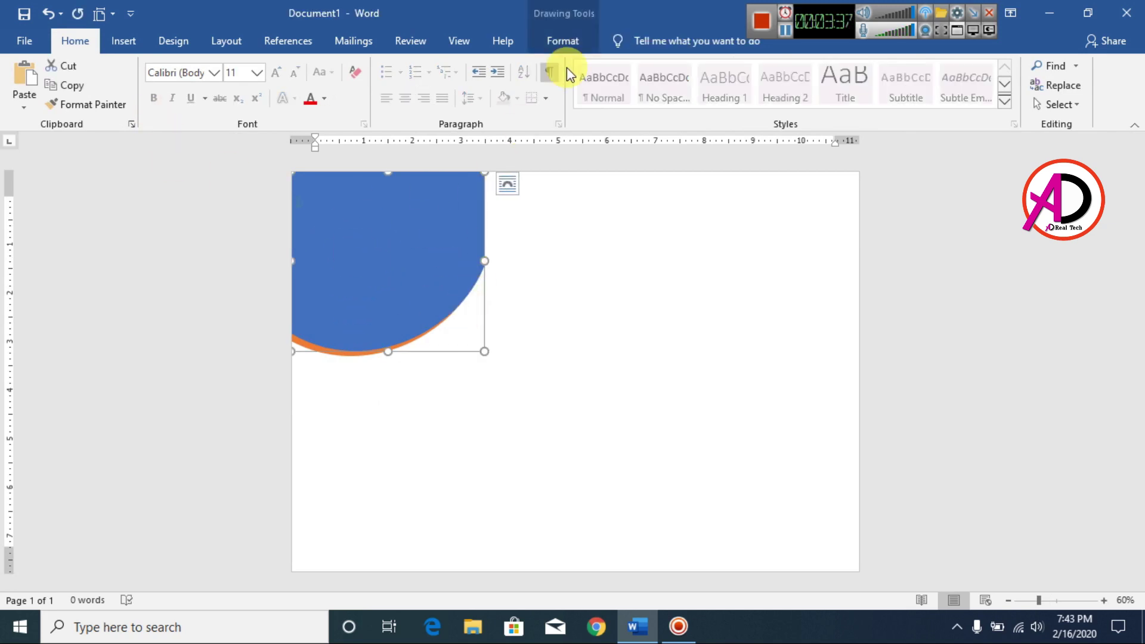
{"action": "left_click", "coordinate": [565, 41]}
{"action": "left_click", "coordinate": [365, 67]}
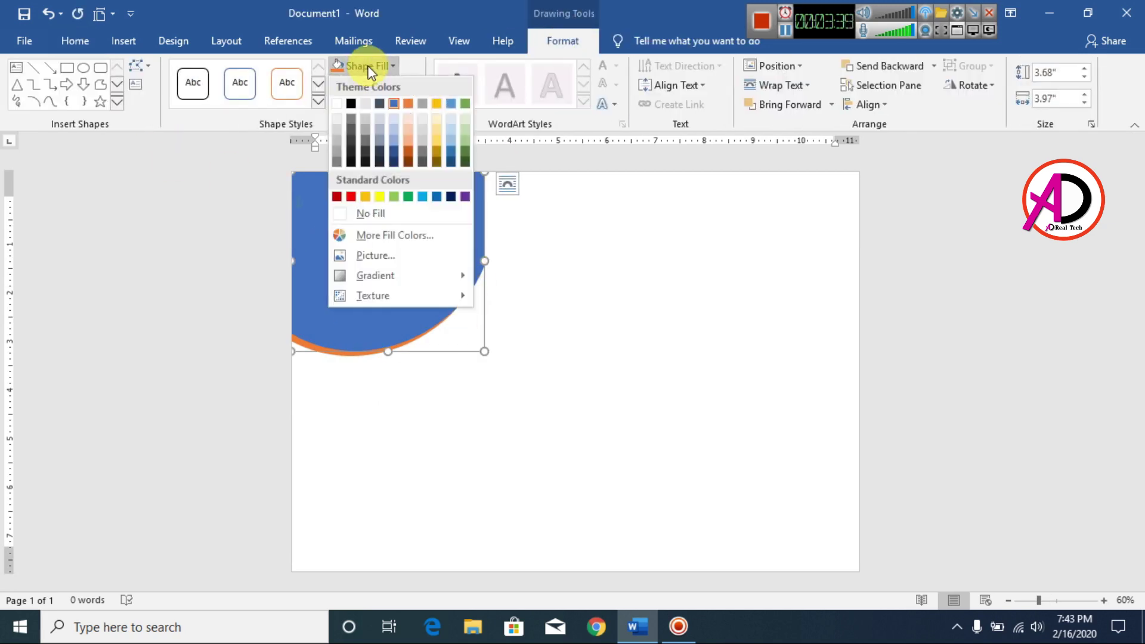
{"action": "left_click", "coordinate": [360, 251]}
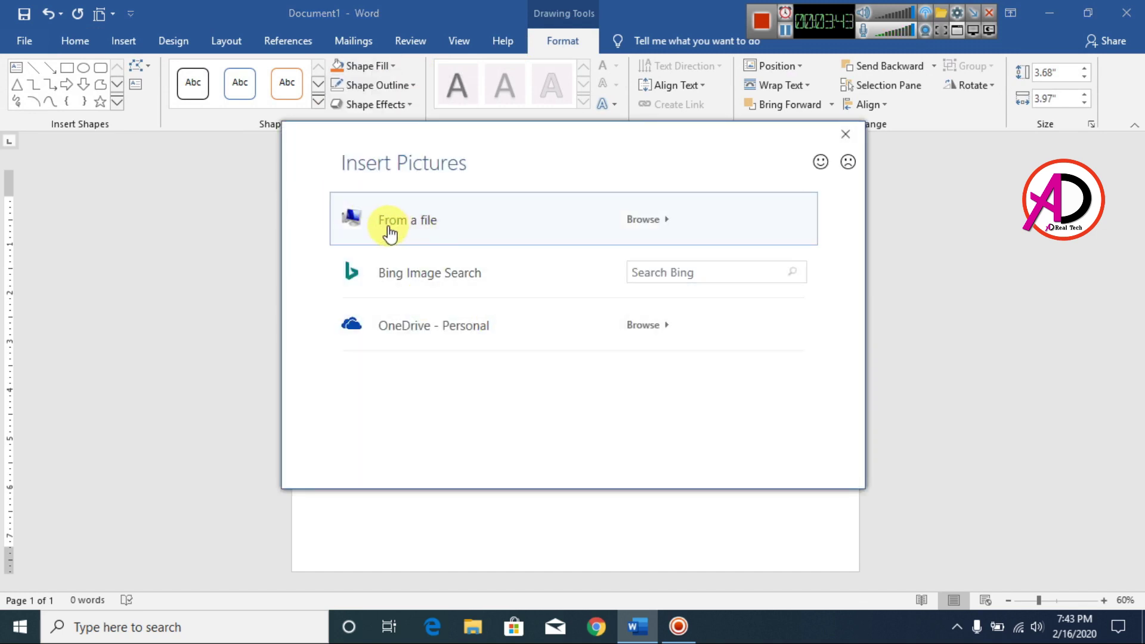
{"action": "left_click", "coordinate": [437, 232]}
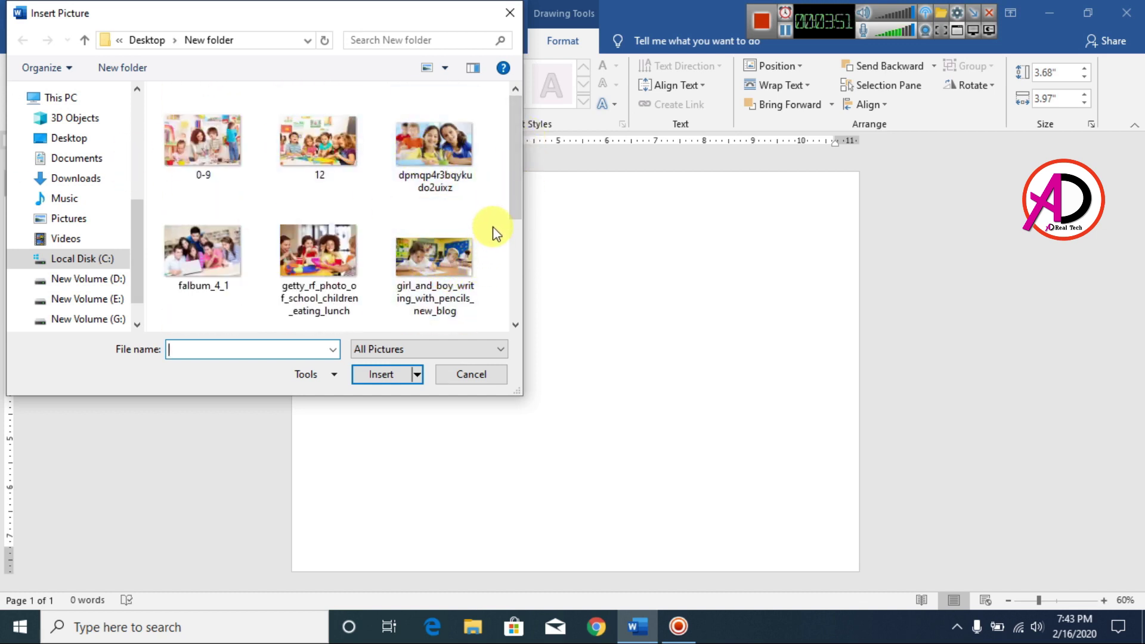
{"action": "left_click", "coordinate": [213, 260]}
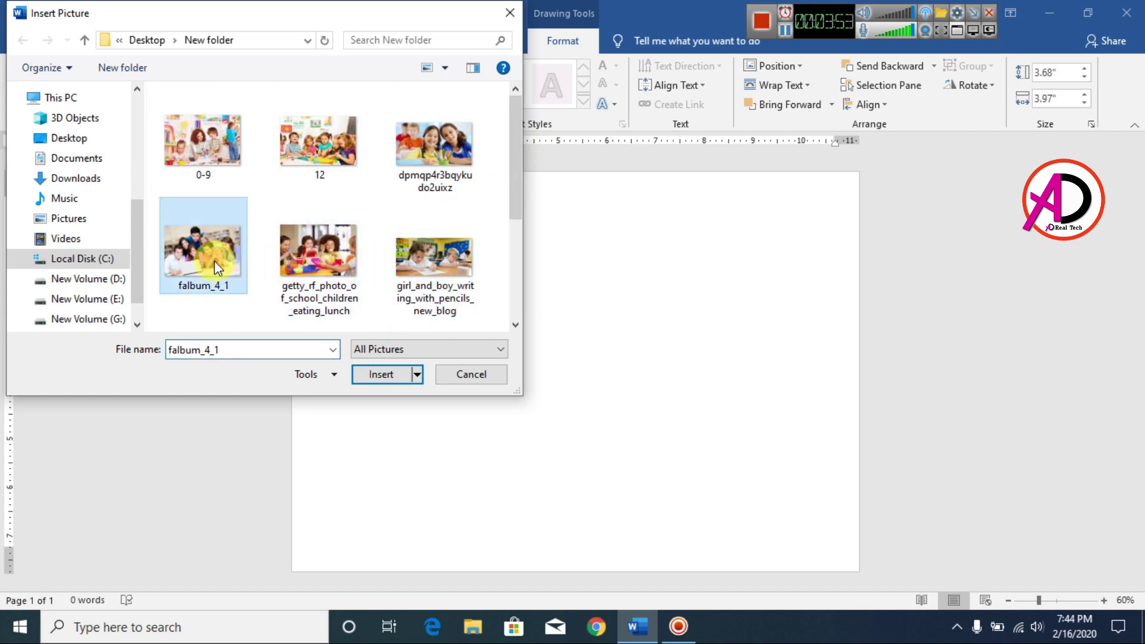
{"action": "left_click", "coordinate": [370, 376]}
{"action": "left_click", "coordinate": [633, 345]}
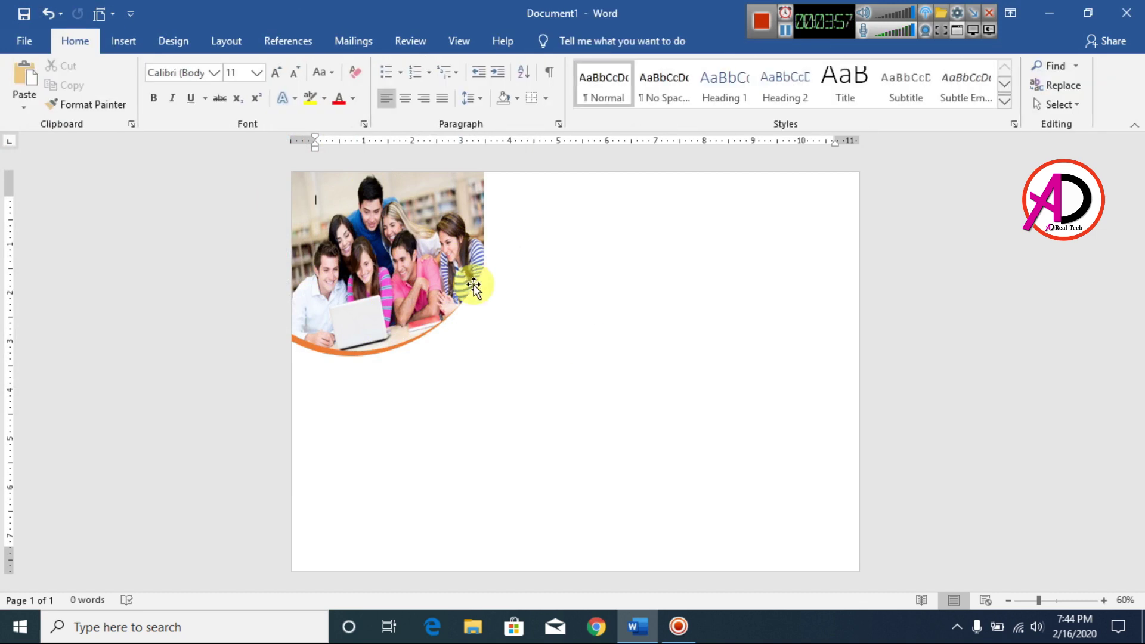
{"action": "scroll", "coordinate": [473, 286], "scroll_direction": "up", "scroll_amount": 6}
{"action": "scroll", "coordinate": [192, 299], "scroll_direction": "down", "scroll_amount": 6}
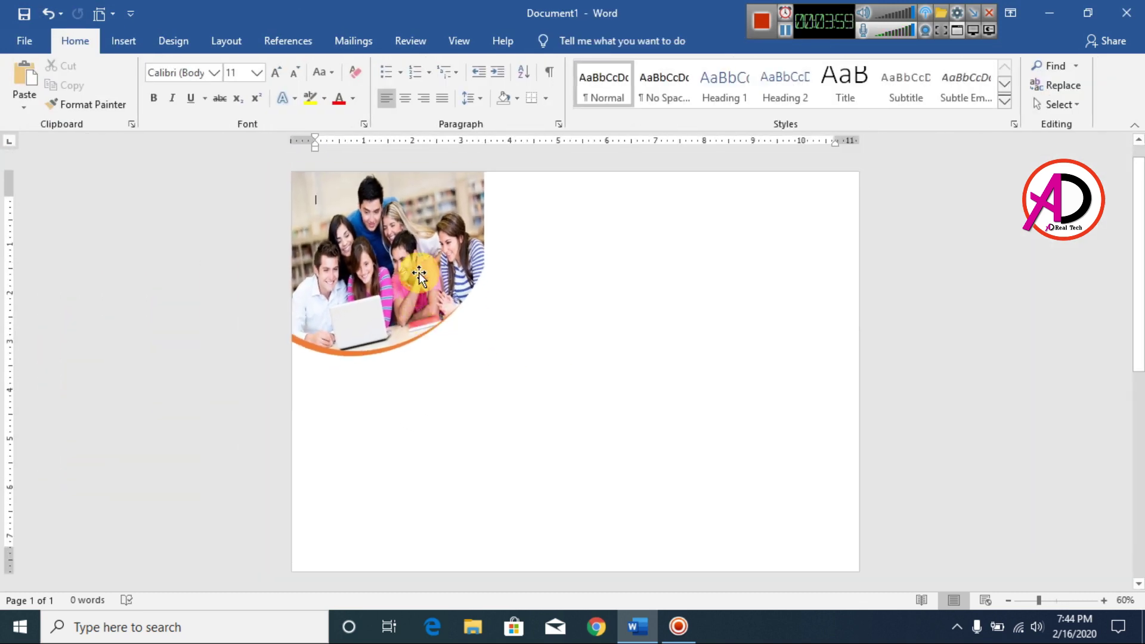
{"action": "left_click", "coordinate": [388, 252]}
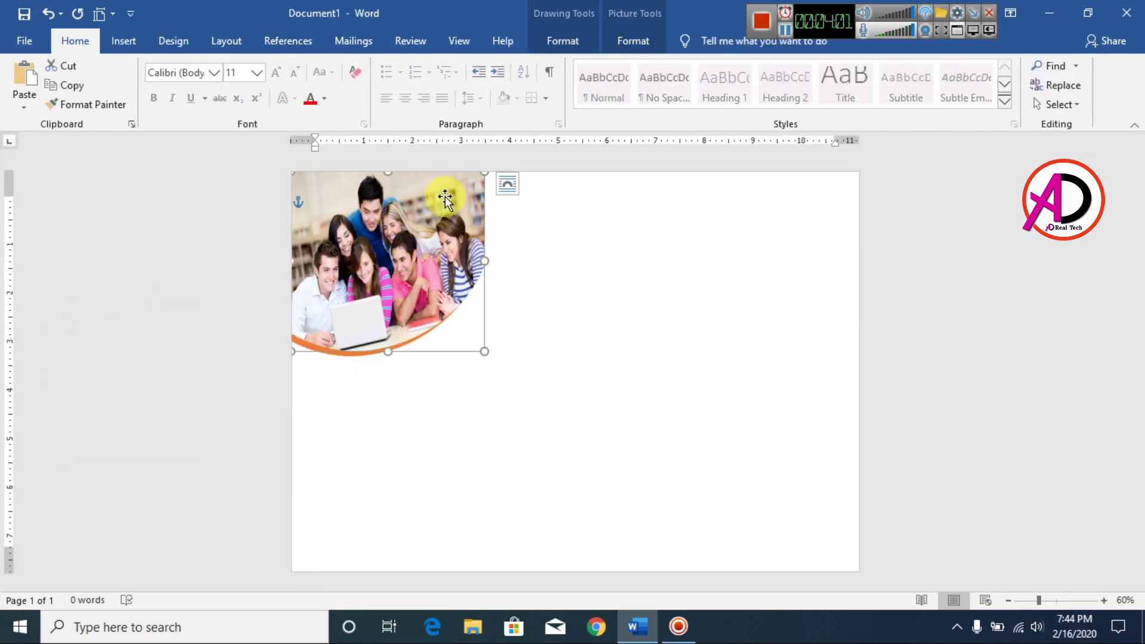
{"action": "left_click", "coordinate": [633, 39]}
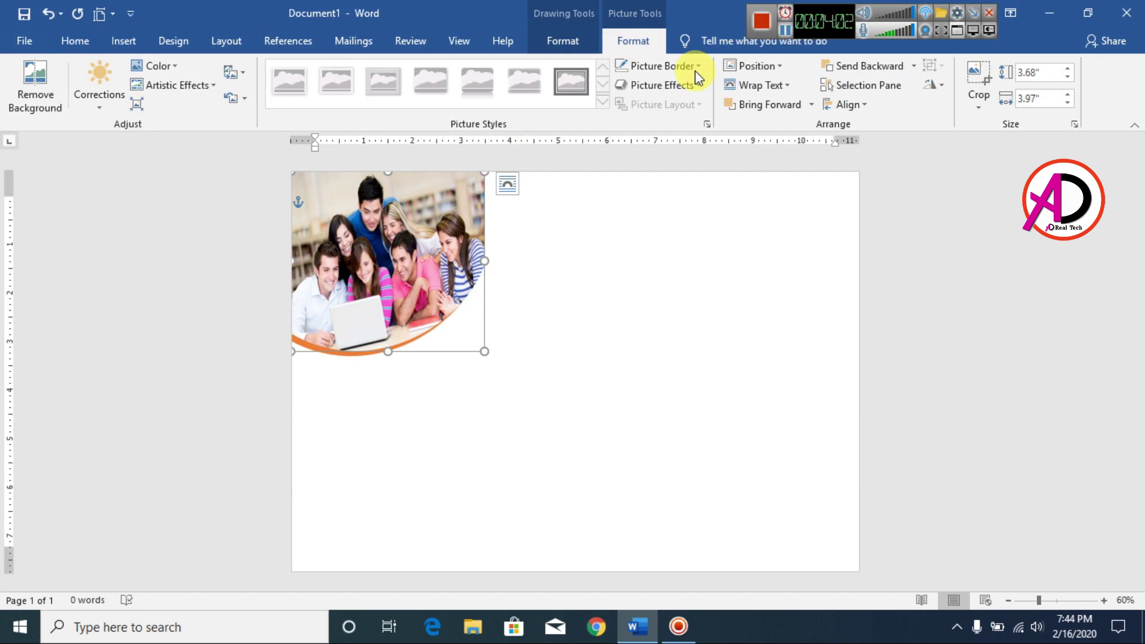
{"action": "left_click", "coordinate": [974, 83]}
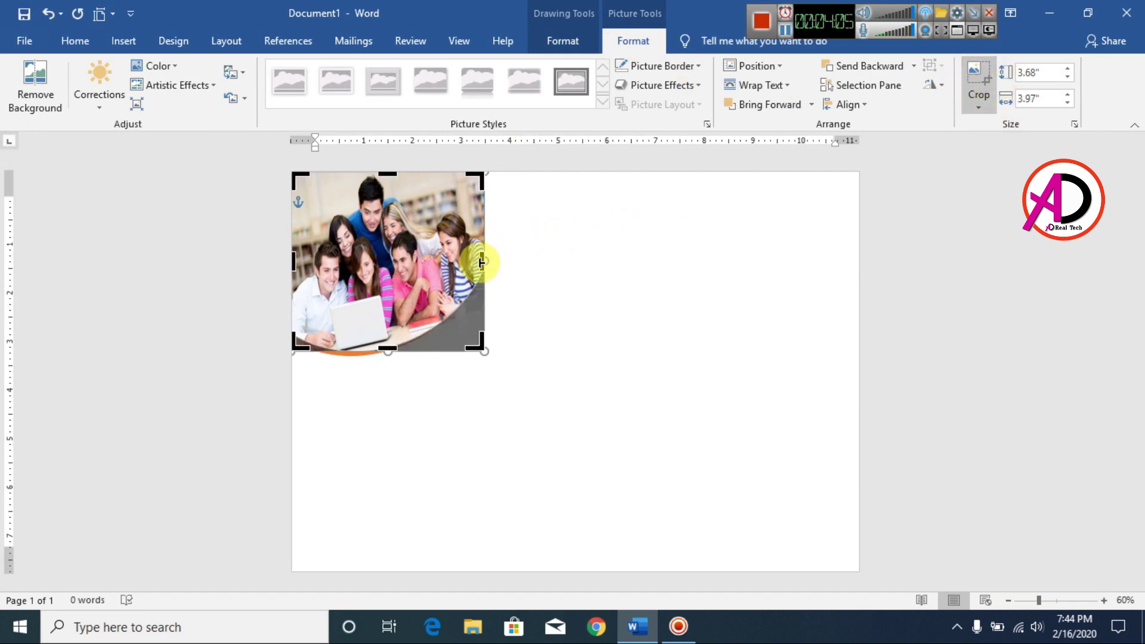
{"action": "left_click_drag", "start_coordinate": [486, 261], "coordinate": [546, 255]}
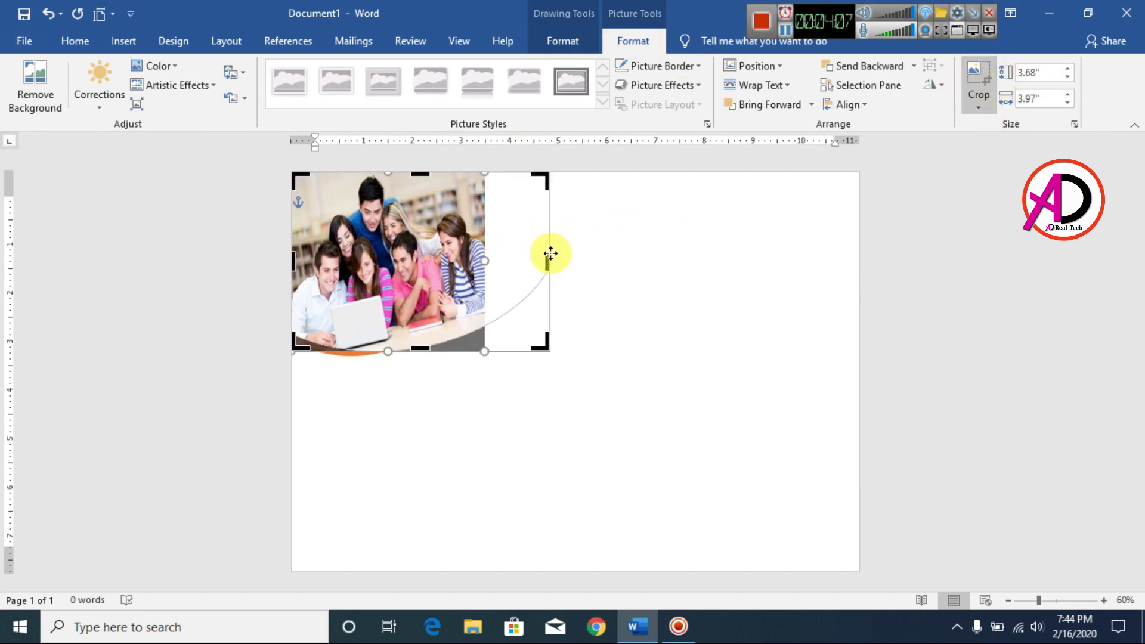
{"action": "key", "text": "ctrl+z"}
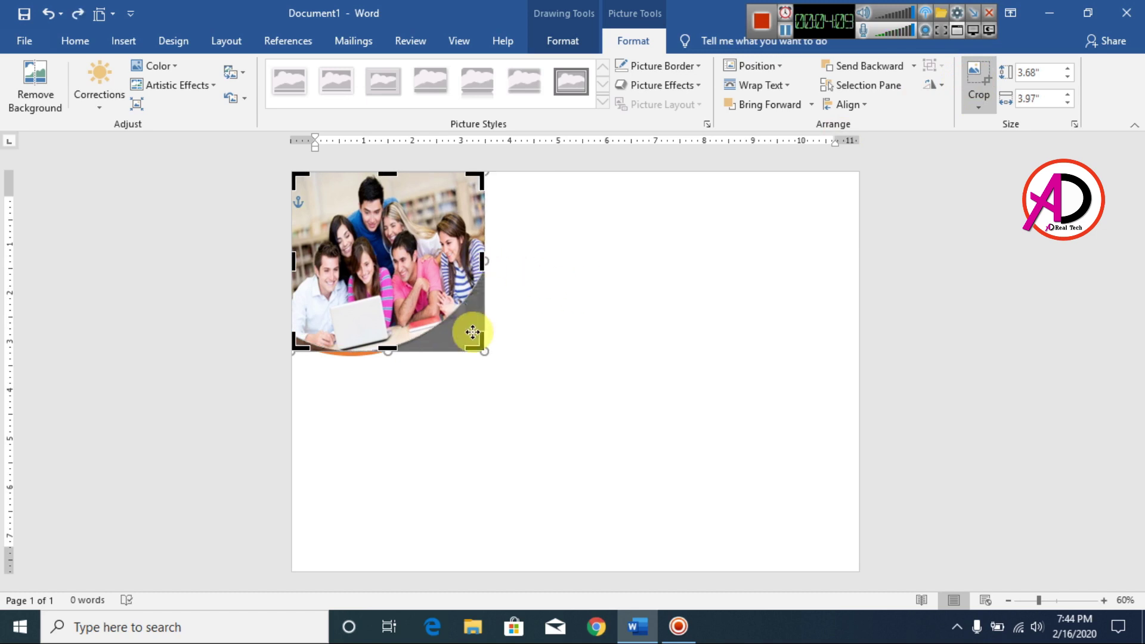
{"action": "left_click", "coordinate": [708, 322]}
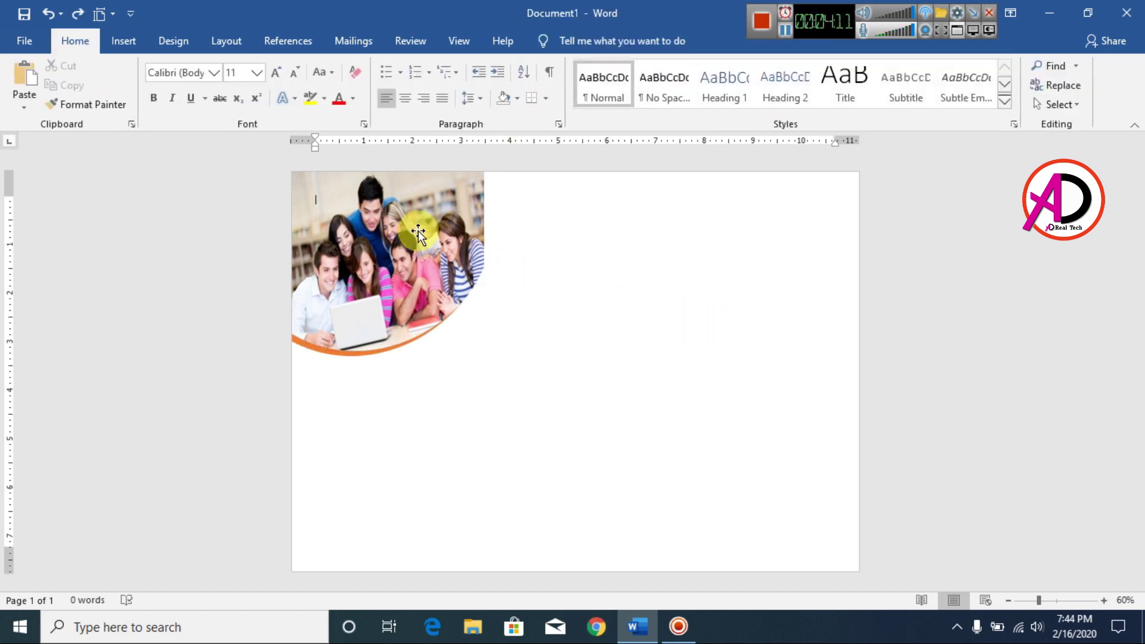
Enlarge the picture inside the curved shape's crop frame so the group of students is framed more tightly, and finish cropping.
{"action": "double_click", "coordinate": [417, 231]}
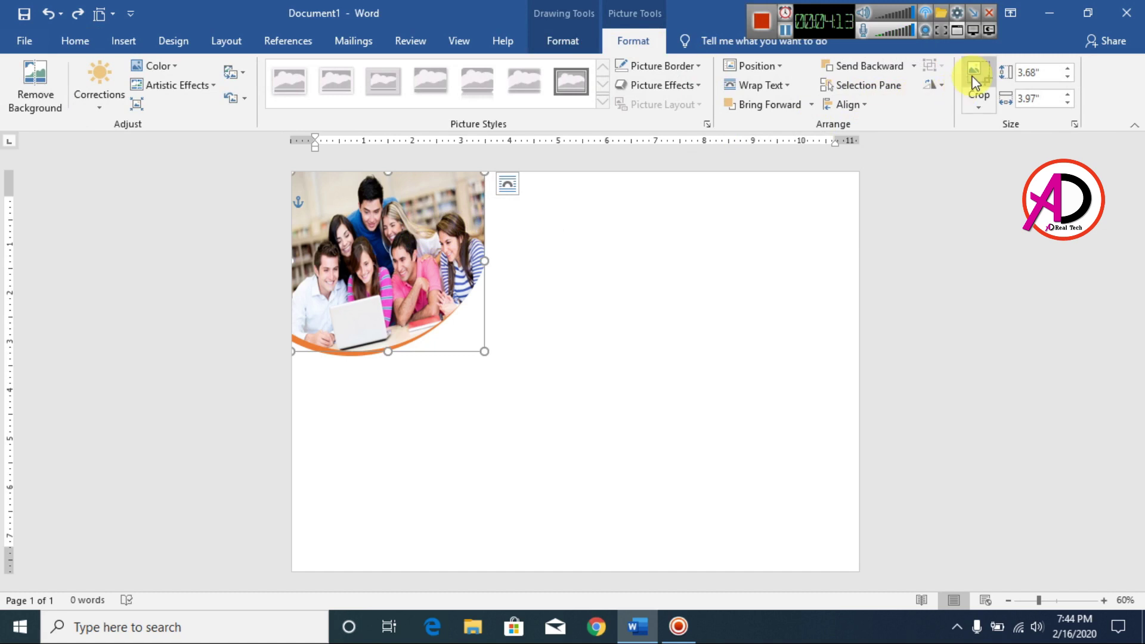
{"action": "left_click", "coordinate": [569, 40]}
{"action": "left_click", "coordinate": [638, 40]}
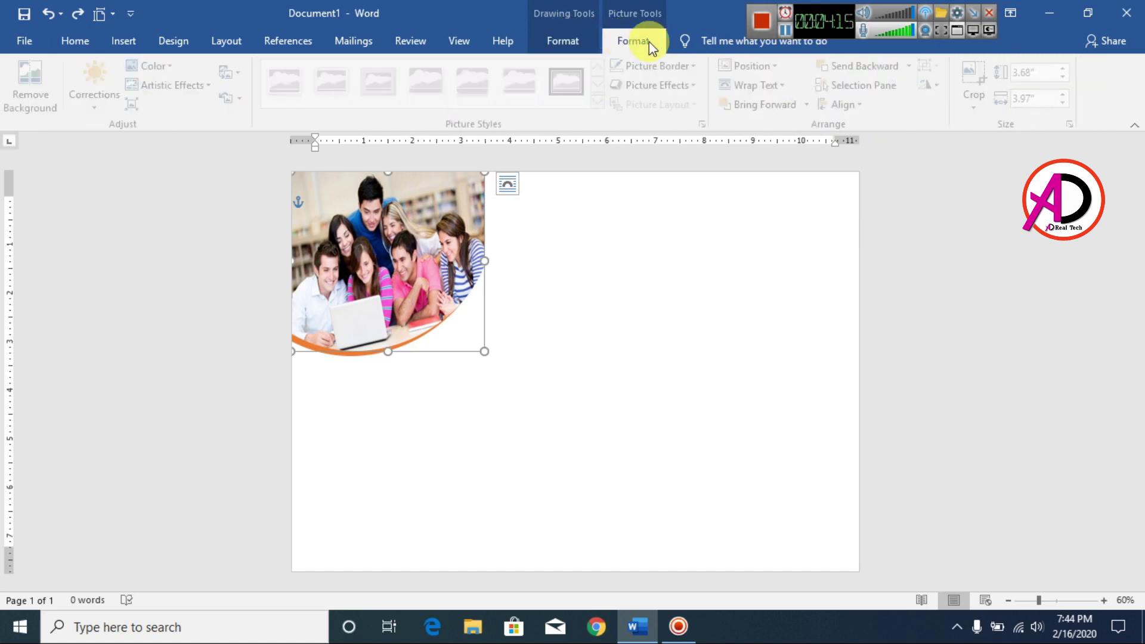
{"action": "left_click", "coordinate": [975, 70]}
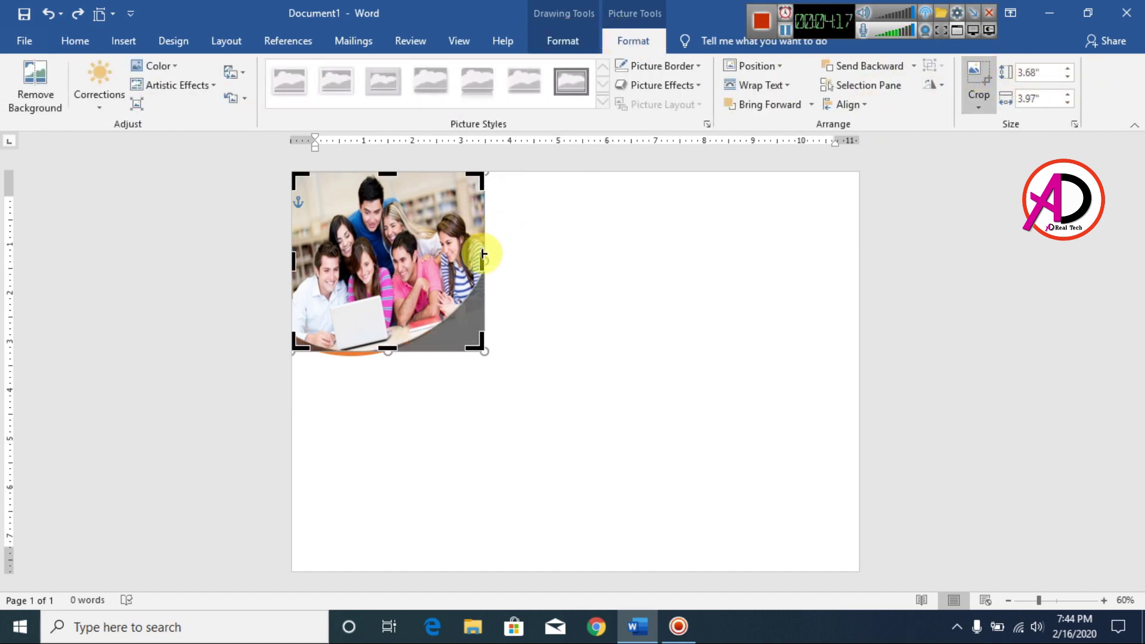
{"action": "mouse_move", "coordinate": [493, 355]}
{"action": "left_mouse_down"}
{"action": "mouse_move", "coordinate": [534, 363]}
{"action": "mouse_move", "coordinate": [493, 373]}
{"action": "mouse_move", "coordinate": [501, 402]}
{"action": "mouse_move", "coordinate": [485, 372]}
{"action": "left_mouse_up"}
{"action": "left_click", "coordinate": [679, 399]}
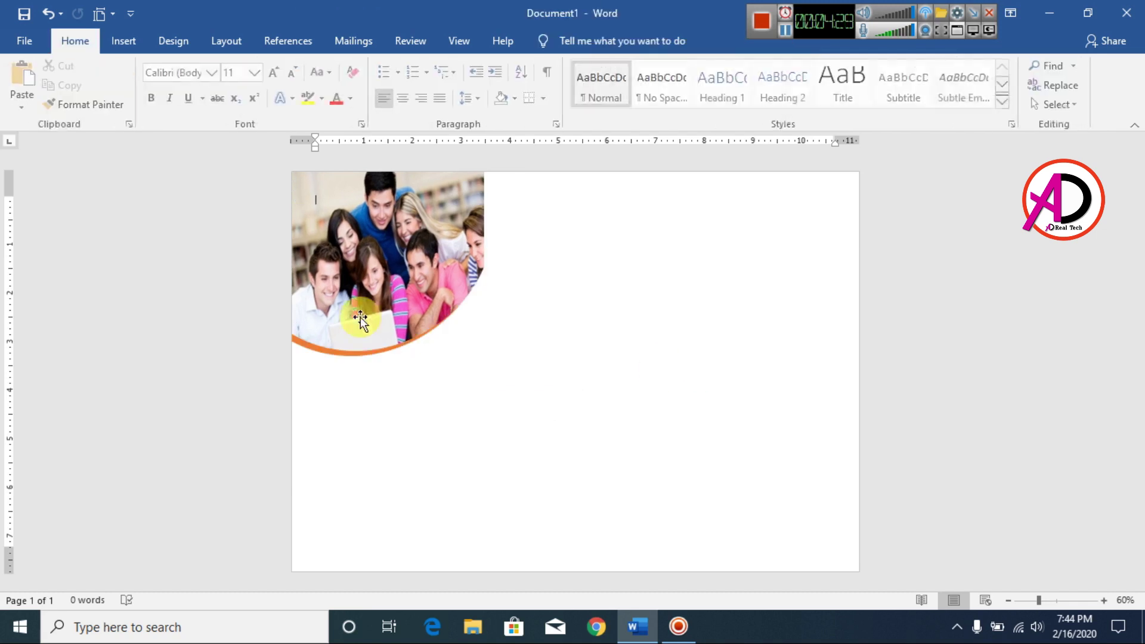
Draw a 7.67" wide rectangle along the page's top from the picture's right edge to the page edge, extending its height to 3.96".
{"action": "scroll", "coordinate": [636, 414], "scroll_direction": "down", "scroll_amount": 5}
{"action": "scroll", "coordinate": [637, 415], "scroll_direction": "up", "scroll_amount": 8}
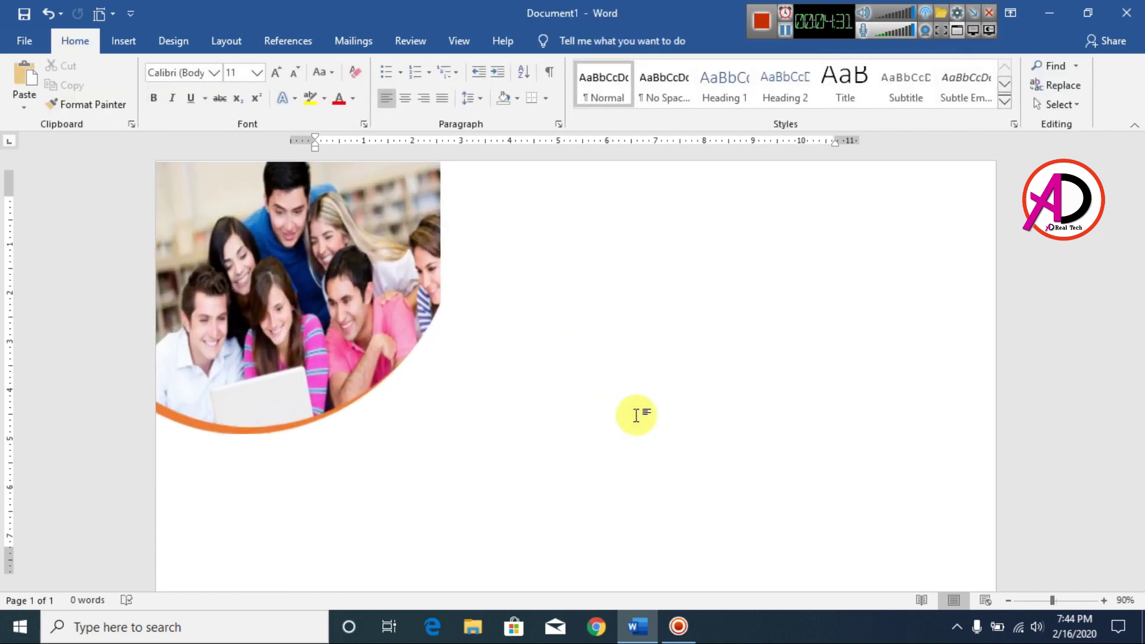
{"action": "scroll", "coordinate": [465, 391], "scroll_direction": "down", "scroll_amount": 7}
{"action": "scroll", "coordinate": [465, 390], "scroll_direction": "up", "scroll_amount": 5}
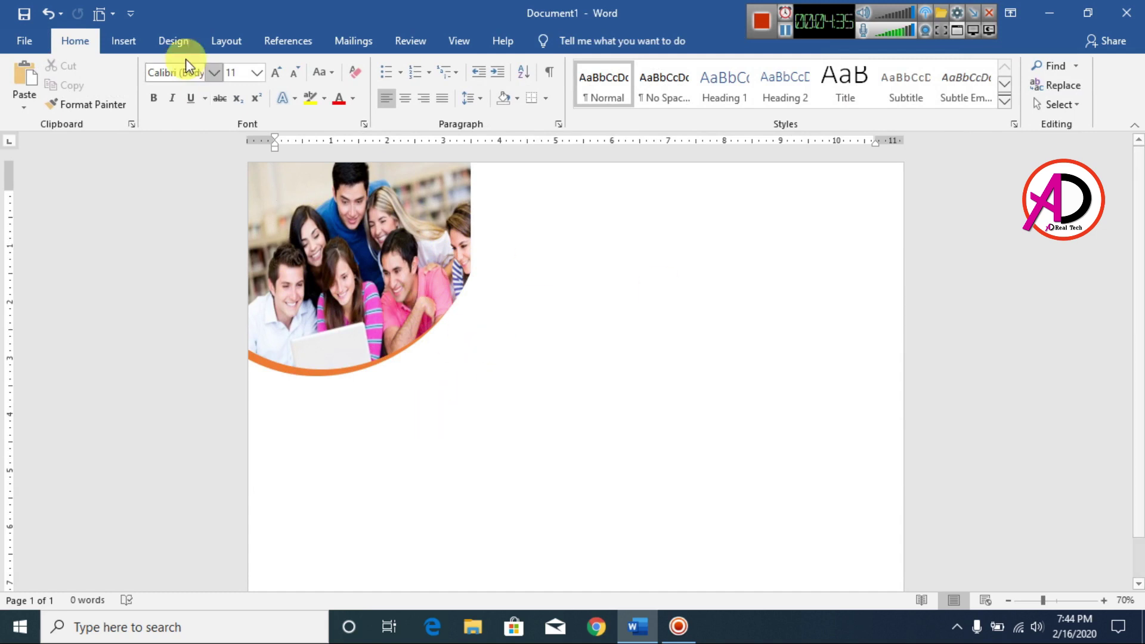
{"action": "left_click", "coordinate": [125, 38]}
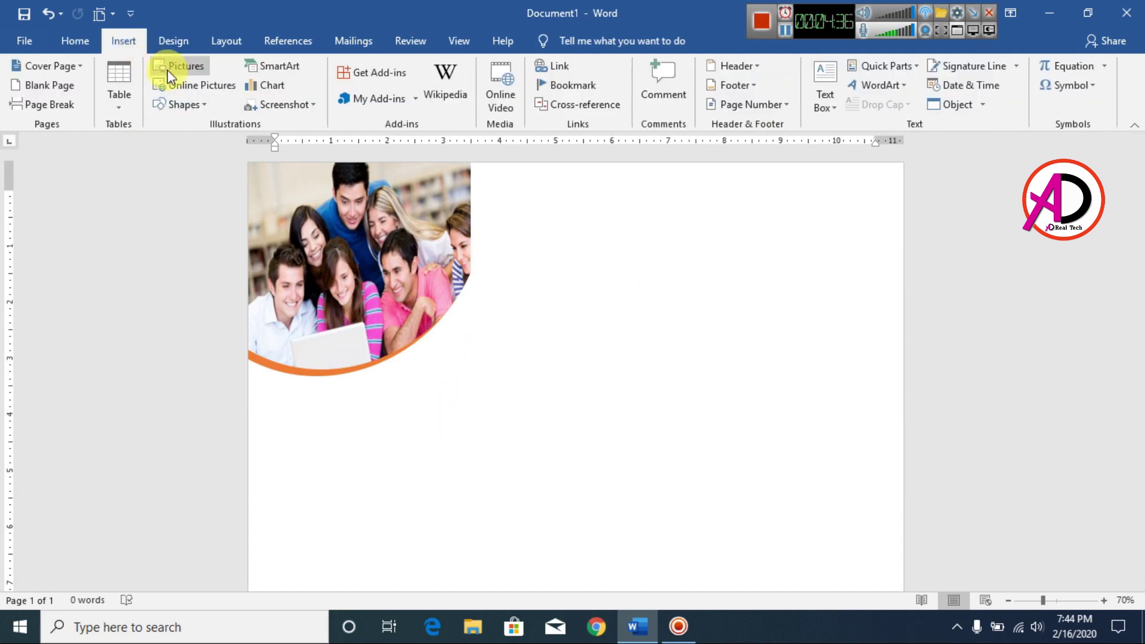
{"action": "left_click", "coordinate": [197, 111]}
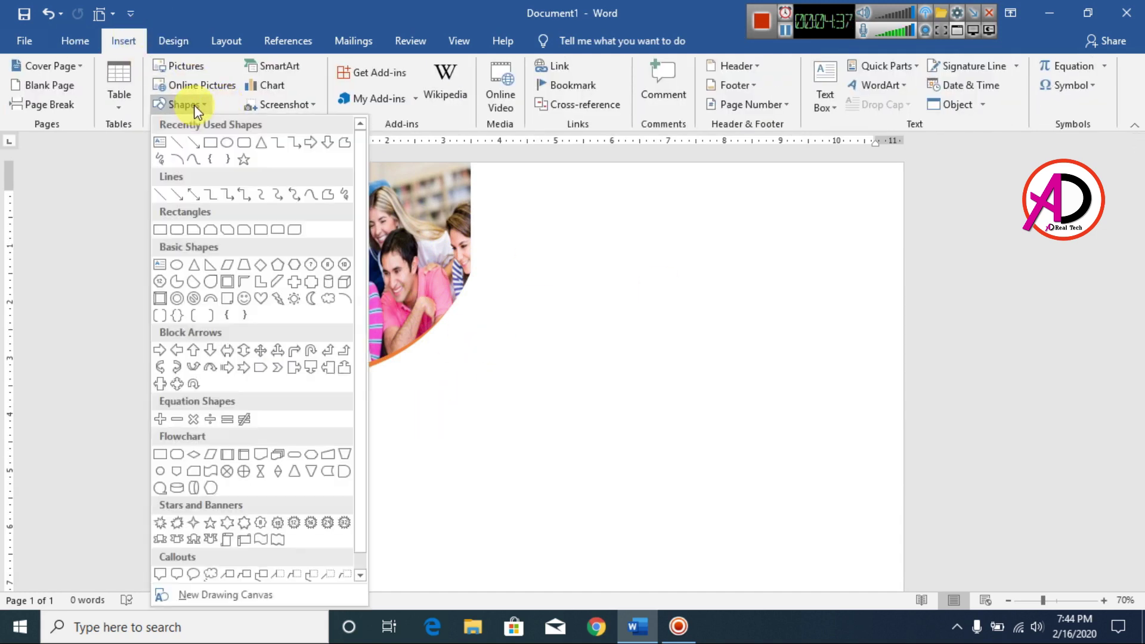
{"action": "left_click", "coordinate": [211, 143]}
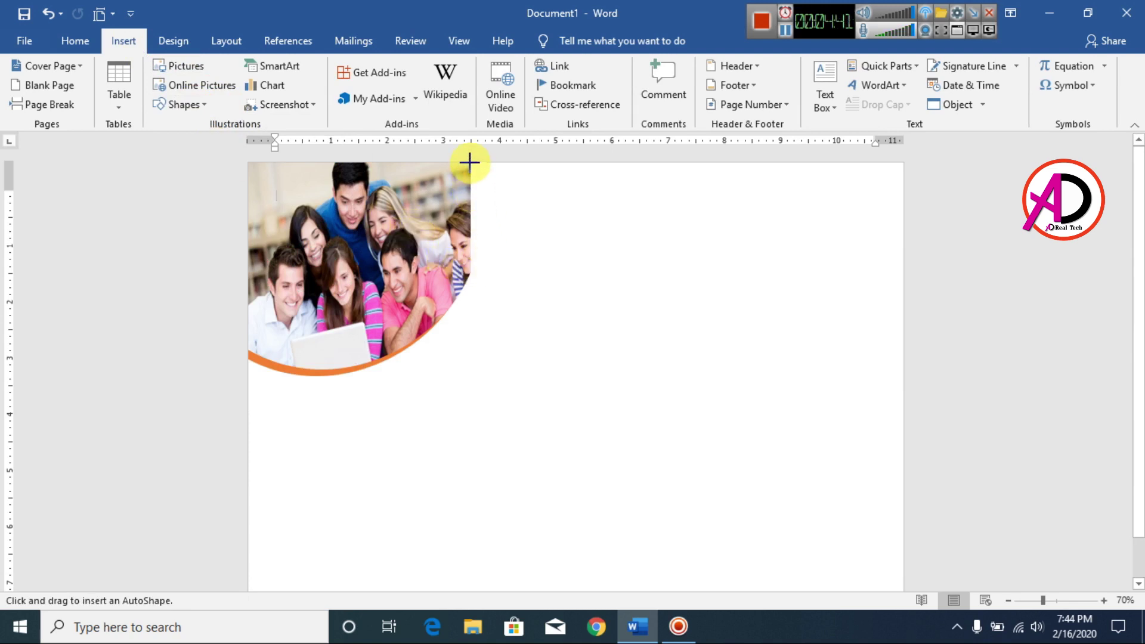
{"action": "mouse_move", "coordinate": [470, 162]}
{"action": "left_mouse_down"}
{"action": "mouse_move", "coordinate": [743, 337]}
{"action": "mouse_move", "coordinate": [901, 380]}
{"action": "left_mouse_up"}
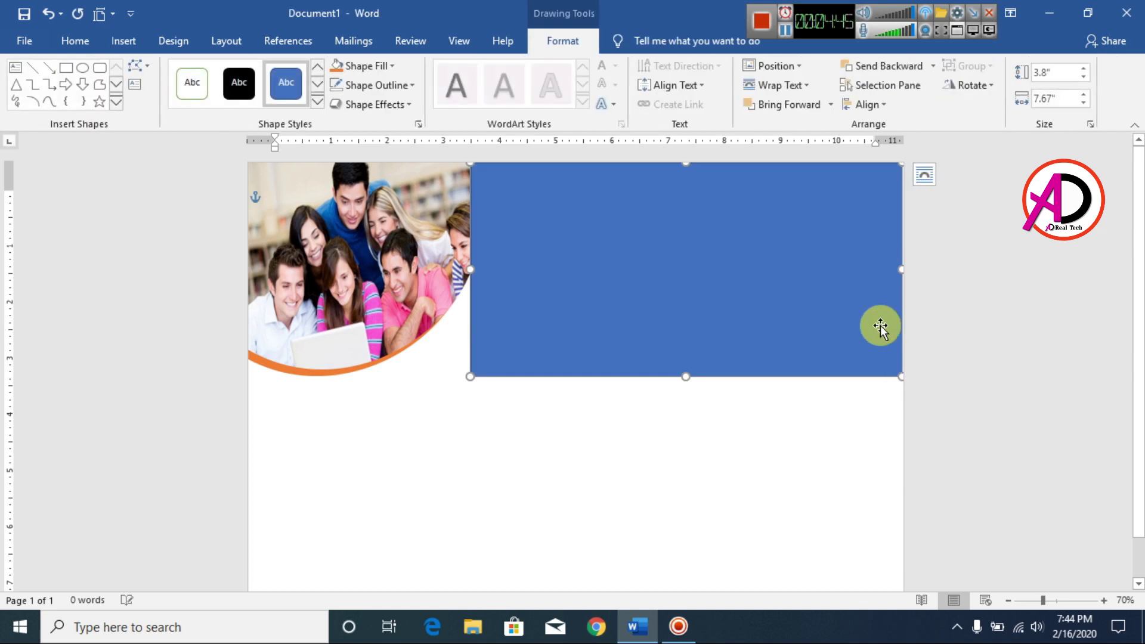
{"action": "scroll", "coordinate": [770, 427], "scroll_direction": "down", "scroll_amount": 6}
{"action": "scroll", "coordinate": [772, 441], "scroll_direction": "up", "scroll_amount": 6}
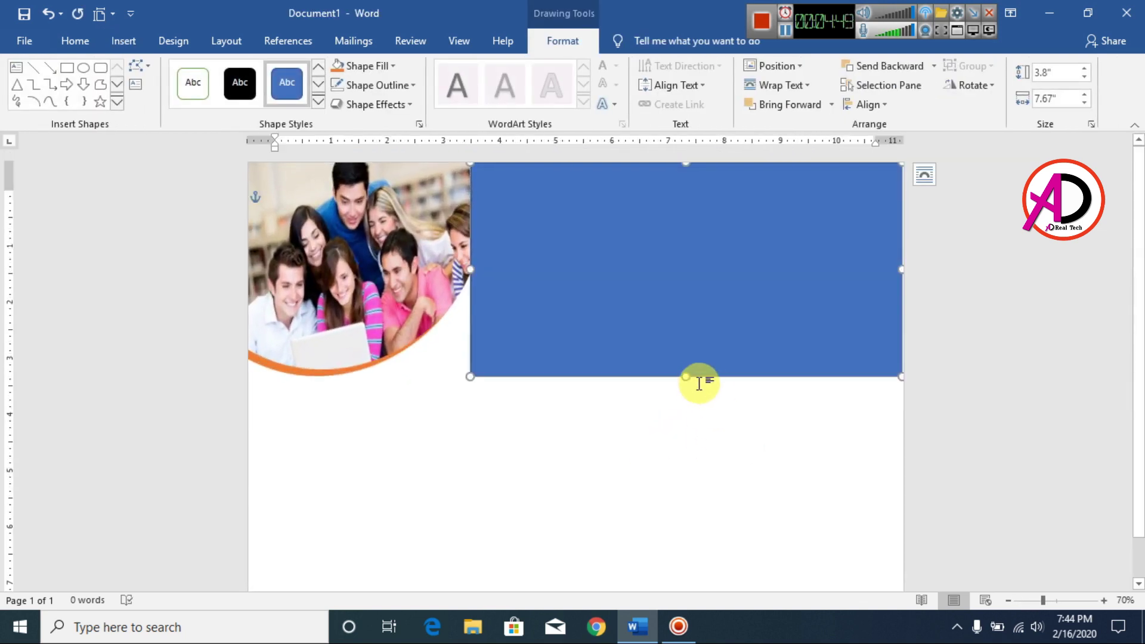
{"action": "left_click_drag", "start_coordinate": [688, 379], "coordinate": [685, 385]}
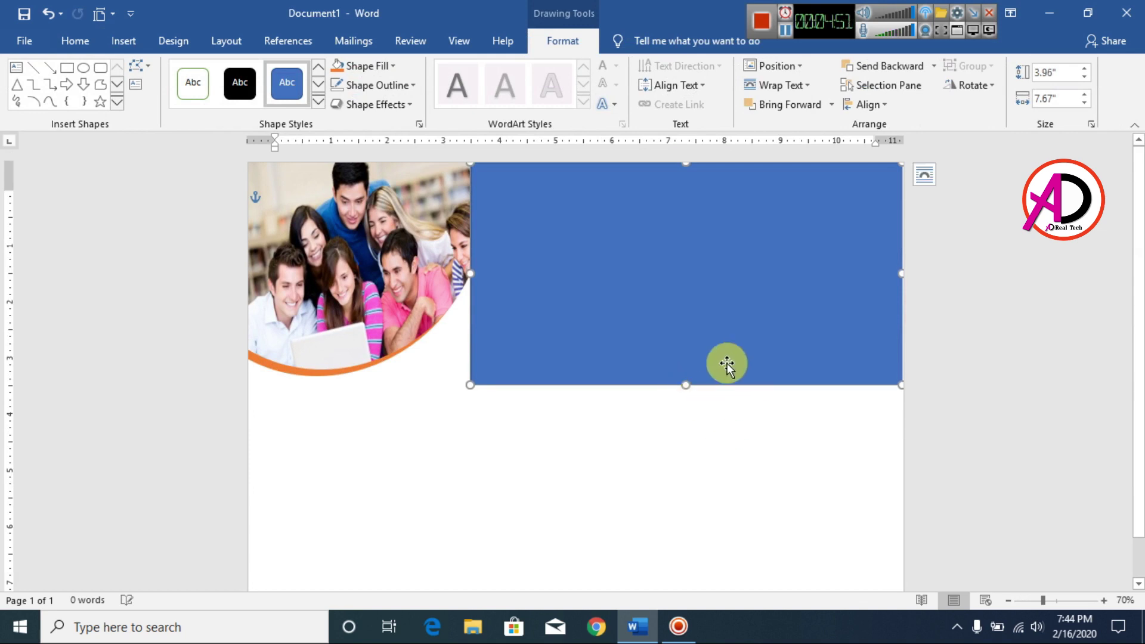
Start editing the rectangle's points and raise its lower-left corner point about 1.1" straight up along the vertical edge.
{"action": "left_click", "coordinate": [134, 67]}
{"action": "left_click", "coordinate": [158, 107]}
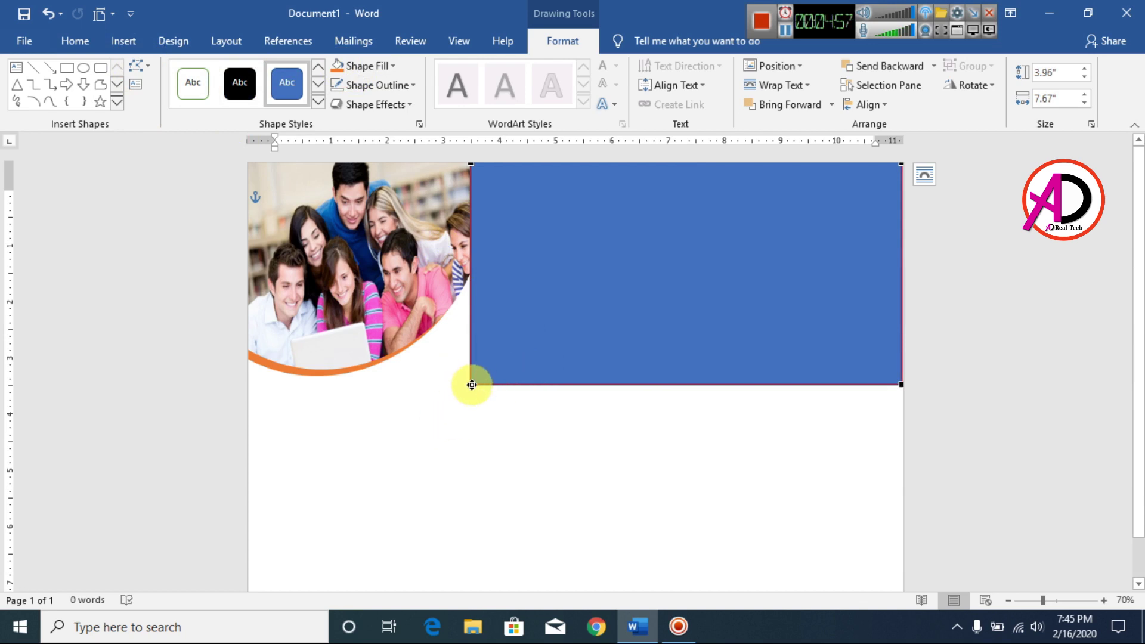
{"action": "left_click_drag", "start_coordinate": [471, 384], "coordinate": [473, 322]}
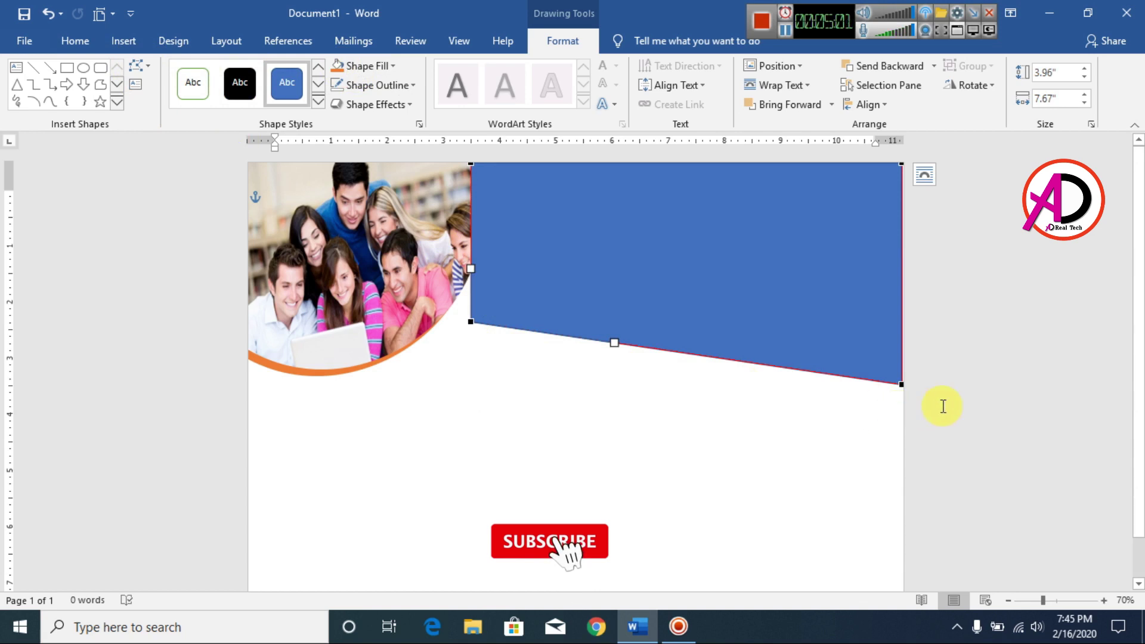
Bend the blue shape's lower edge into a downward-bulging curve from both lower corner points, making the shape about 4.69" high.
{"action": "left_click", "coordinate": [889, 383]}
{"action": "left_click_drag", "start_coordinate": [756, 366], "coordinate": [757, 474]}
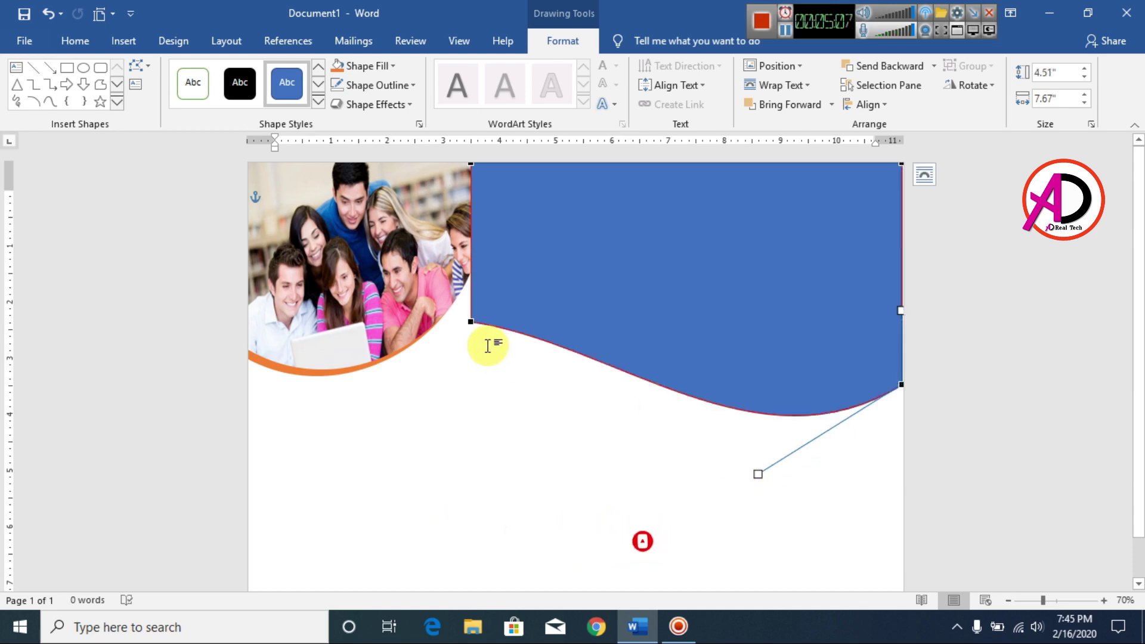
{"action": "left_click", "coordinate": [471, 322]}
{"action": "left_click_drag", "start_coordinate": [615, 342], "coordinate": [545, 400]}
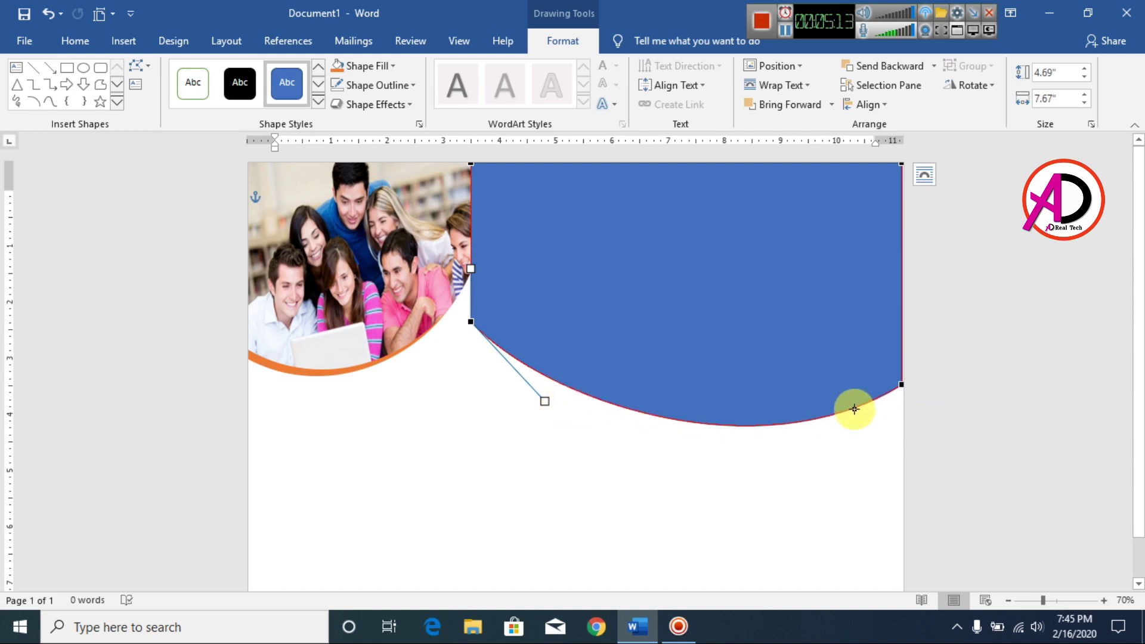
Raise the shape's two lower corner points along their edges and steepen the curve beside the picture, reducing the height to about 3.97".
{"action": "scroll", "coordinate": [961, 410], "scroll_direction": "down", "scroll_amount": 1}
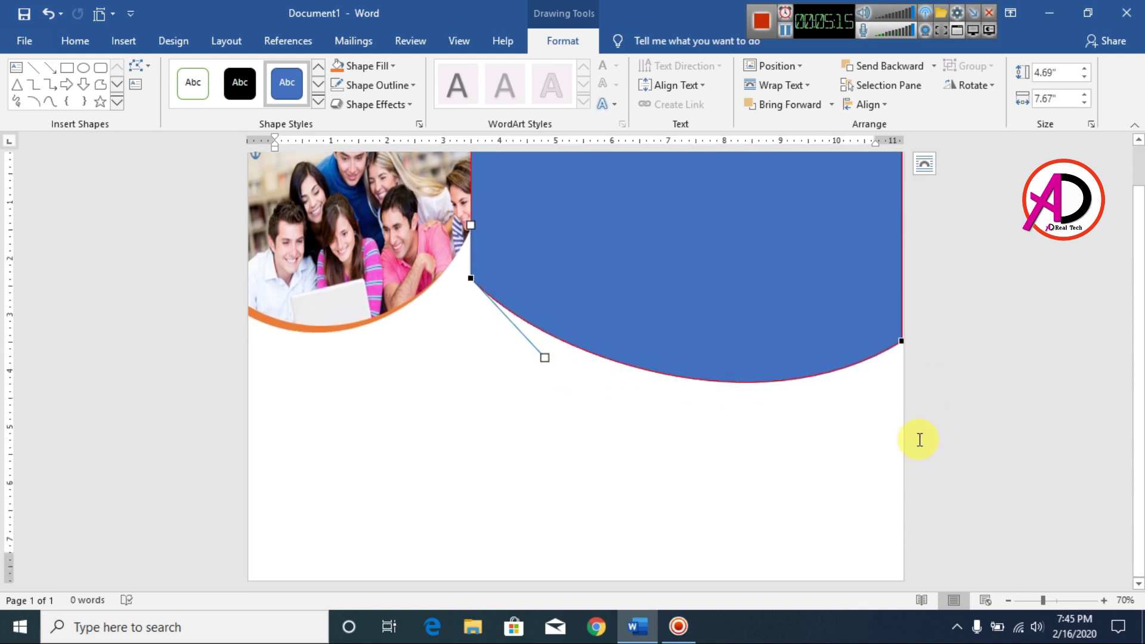
{"action": "left_click_drag", "start_coordinate": [902, 338], "coordinate": [901, 316]}
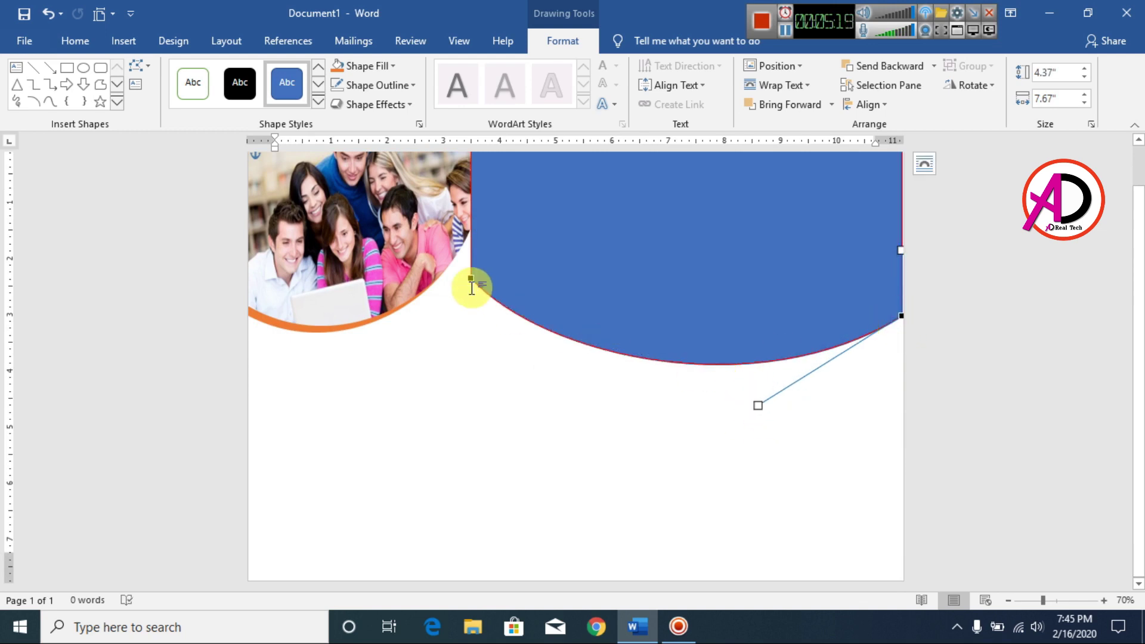
{"action": "left_click_drag", "start_coordinate": [470, 278], "coordinate": [474, 229]}
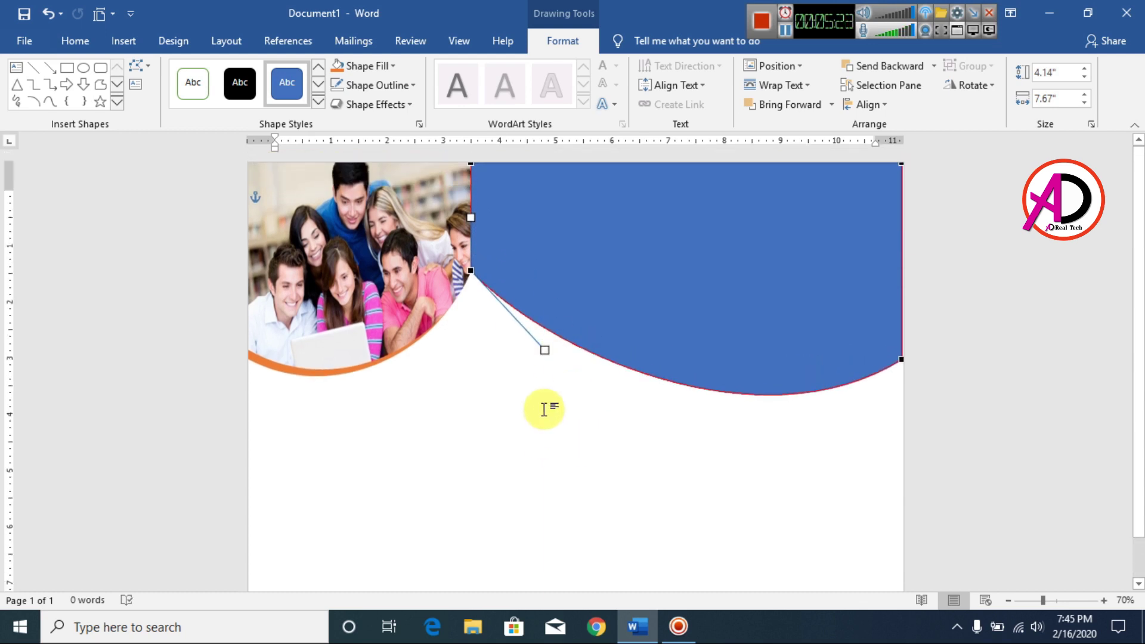
{"action": "left_click_drag", "start_coordinate": [544, 347], "coordinate": [533, 362]}
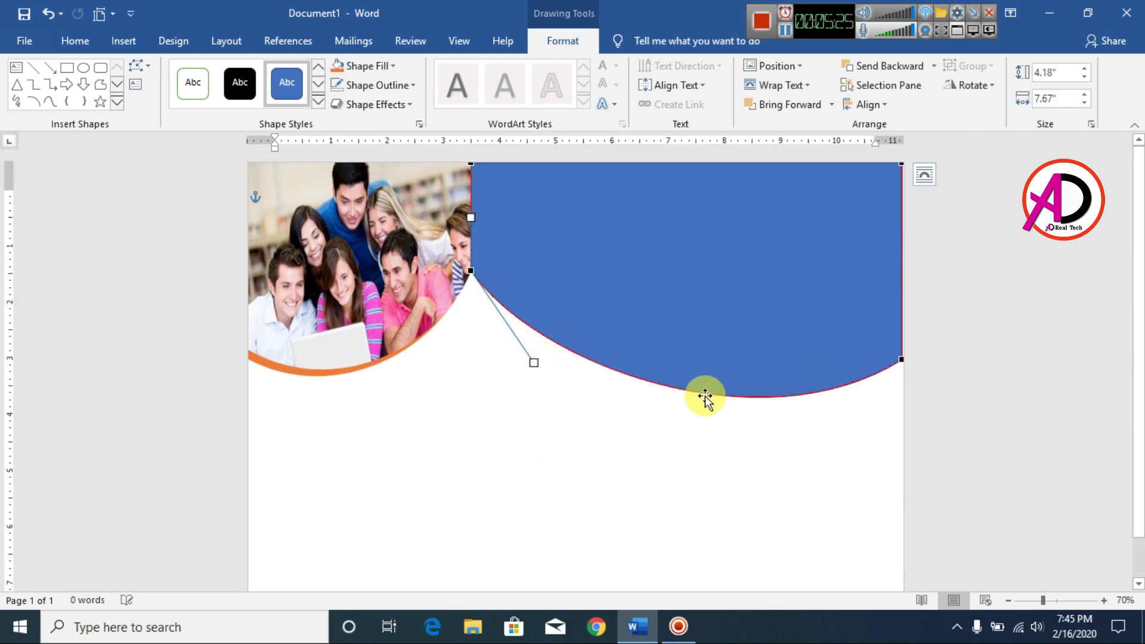
{"action": "left_click_drag", "start_coordinate": [900, 362], "coordinate": [900, 344]}
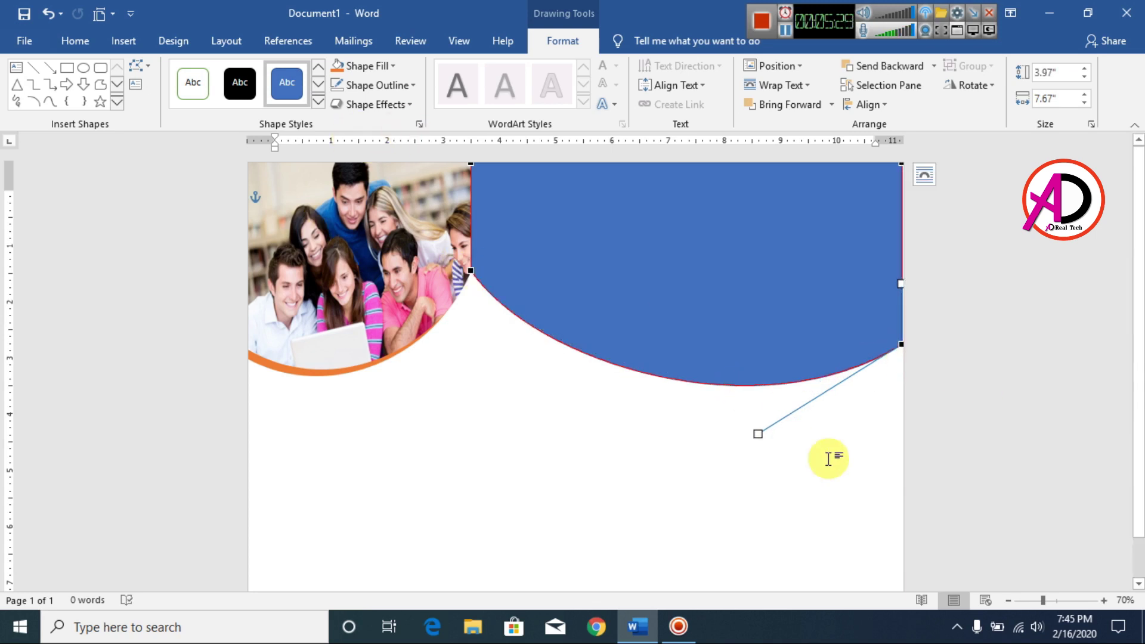
{"action": "left_click", "coordinate": [774, 424]}
Remove the outline from the curved blue shape.
{"action": "left_click", "coordinate": [602, 270]}
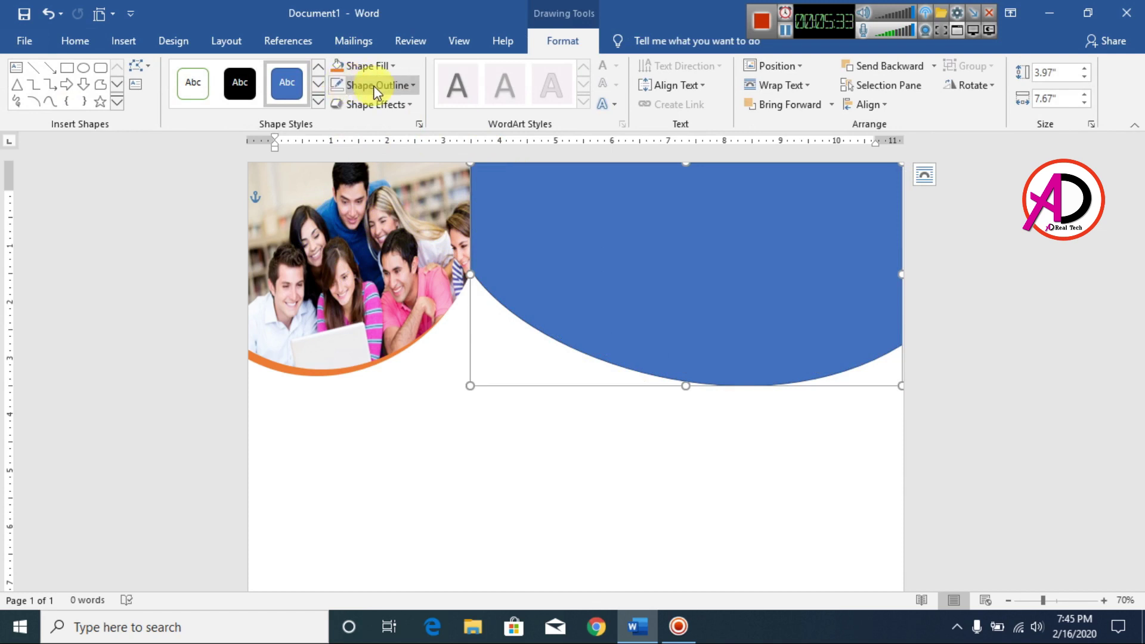
{"action": "left_click", "coordinate": [373, 85]}
{"action": "left_click", "coordinate": [386, 234]}
{"action": "left_click", "coordinate": [775, 400]}
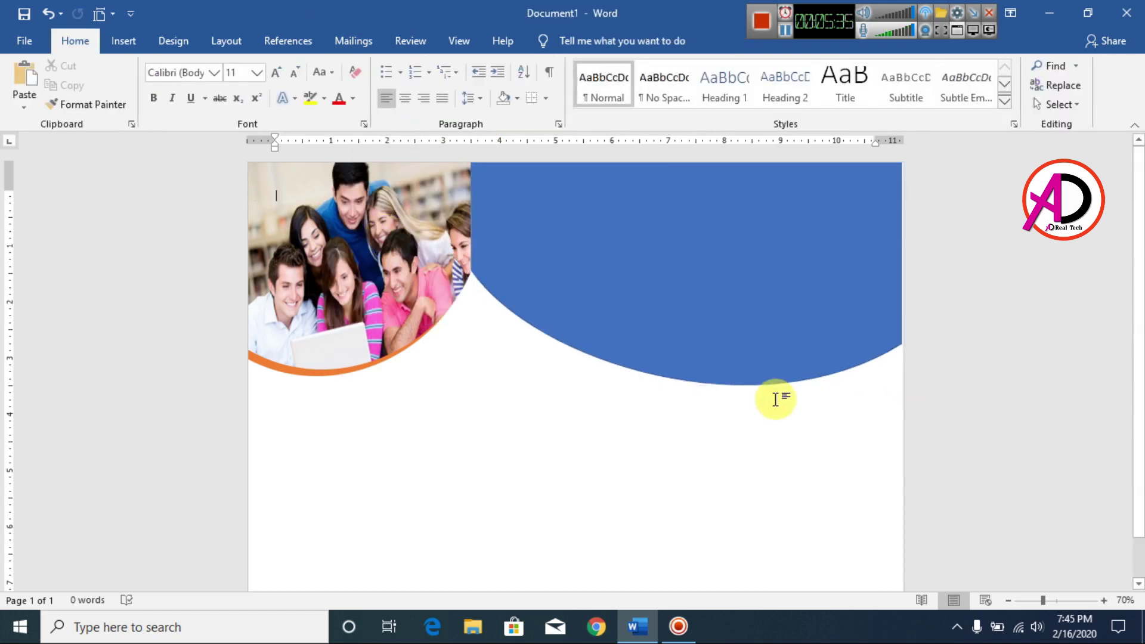
Duplicate the curved blue shape, placing the copy slightly below and to the right of the original.
{"action": "scroll", "coordinate": [775, 400], "scroll_direction": "up", "scroll_amount": 2}
{"action": "scroll", "coordinate": [694, 523], "scroll_direction": "down", "scroll_amount": 4}
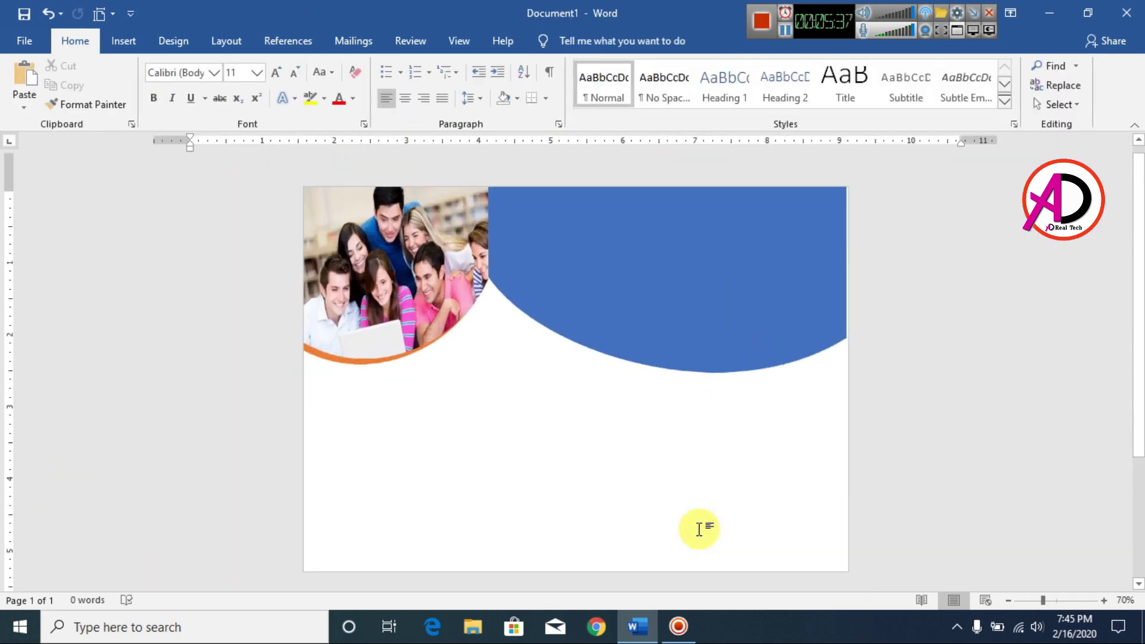
{"action": "scroll", "coordinate": [682, 304], "scroll_direction": "up", "scroll_amount": 1}
{"action": "scroll", "coordinate": [731, 411], "scroll_direction": "down", "scroll_amount": 4}
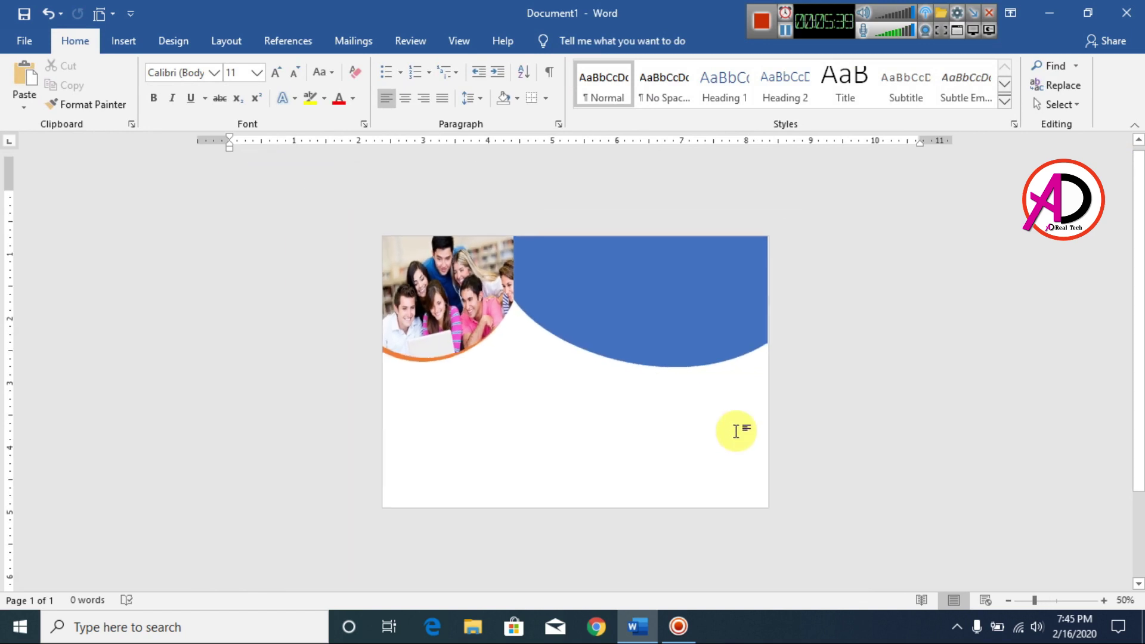
{"action": "scroll", "coordinate": [690, 403], "scroll_direction": "up", "scroll_amount": 2}
{"action": "left_click", "coordinate": [723, 315]}
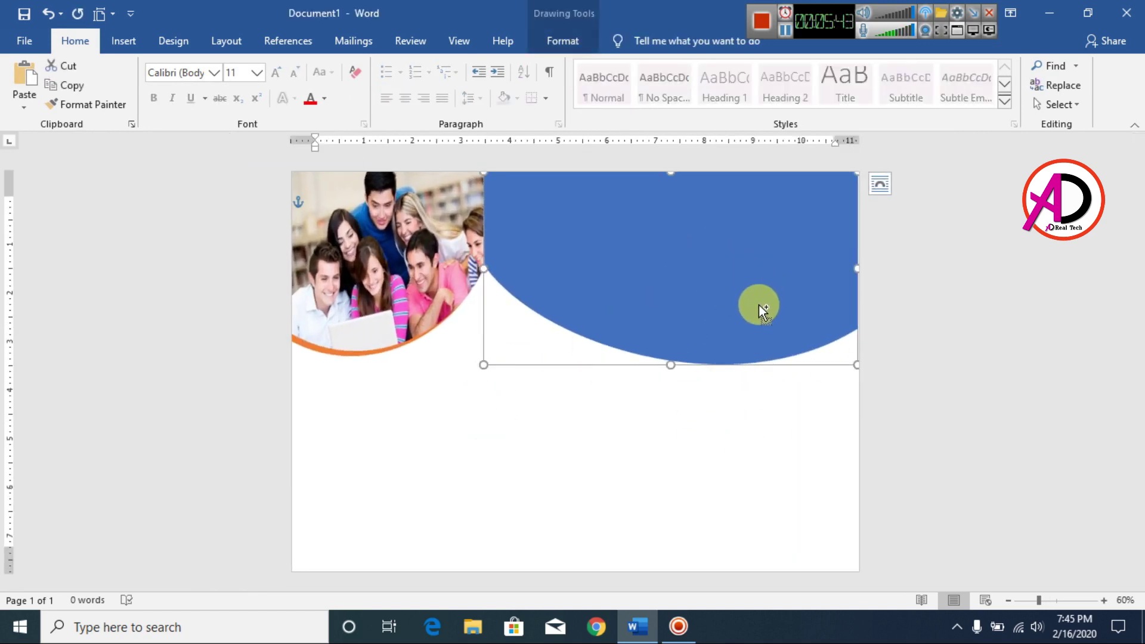
{"action": "left_click_drag", "start_coordinate": [759, 309], "coordinate": [776, 342]}
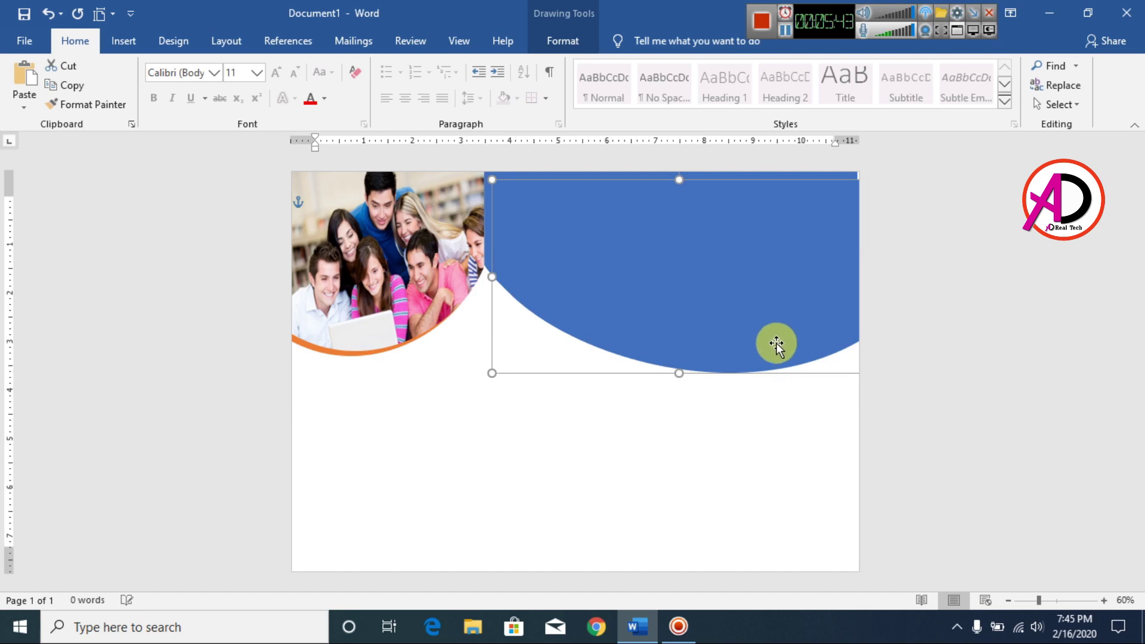
Fill the duplicate with the orange theme color and send it to the back, behind the blue shape.
{"action": "left_click", "coordinate": [563, 41]}
{"action": "left_click", "coordinate": [385, 70]}
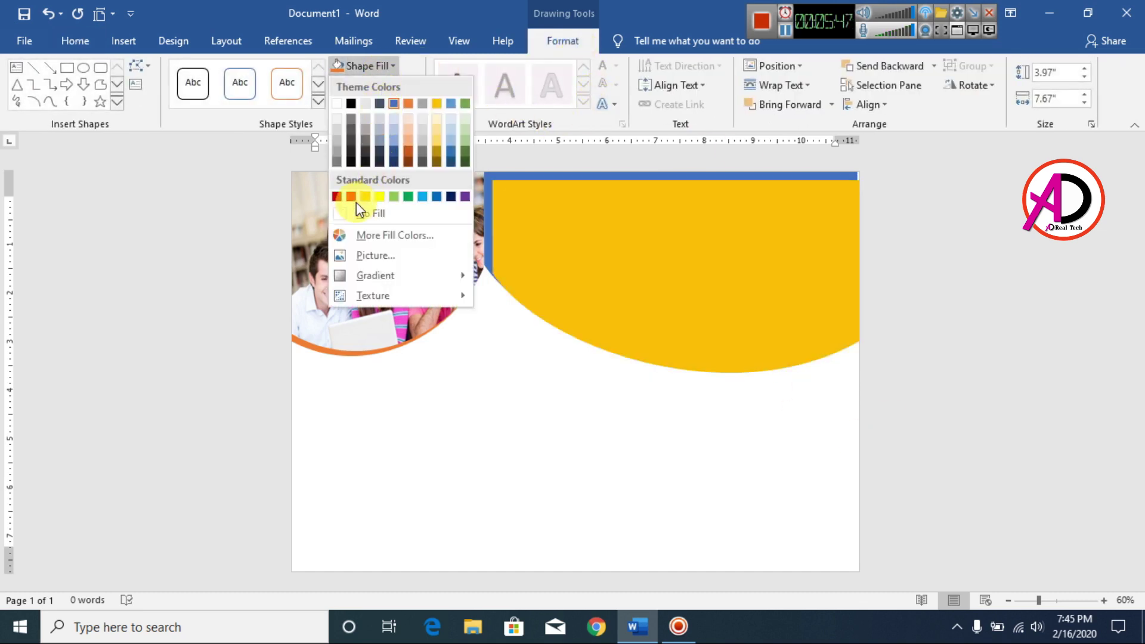
{"action": "left_click", "coordinate": [408, 102]}
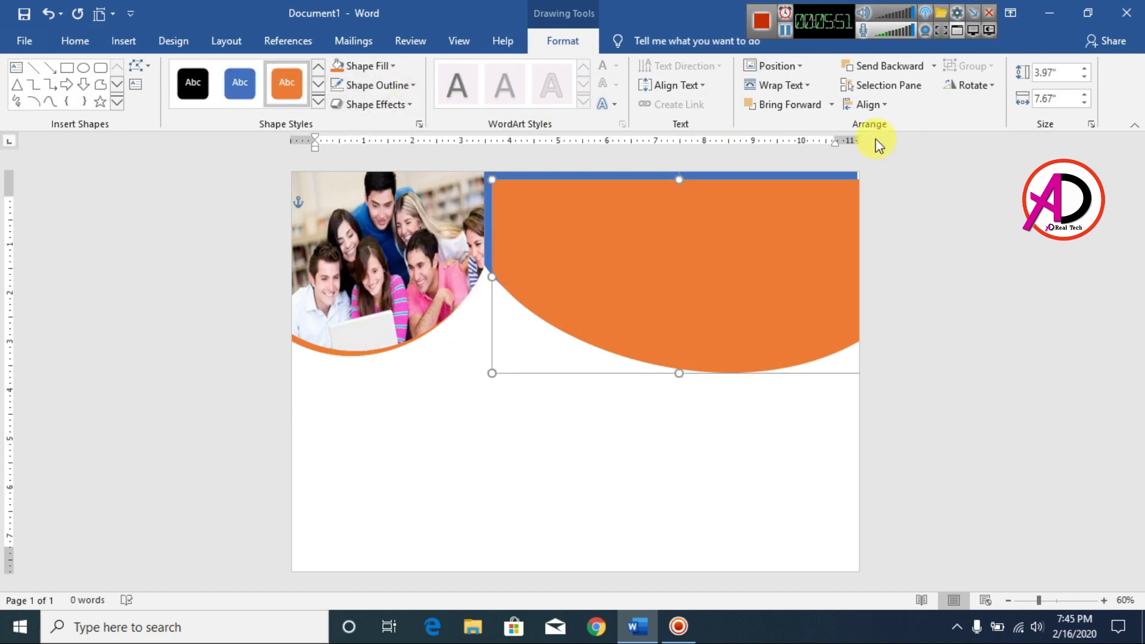
{"action": "left_click", "coordinate": [933, 67]}
{"action": "left_click", "coordinate": [892, 110]}
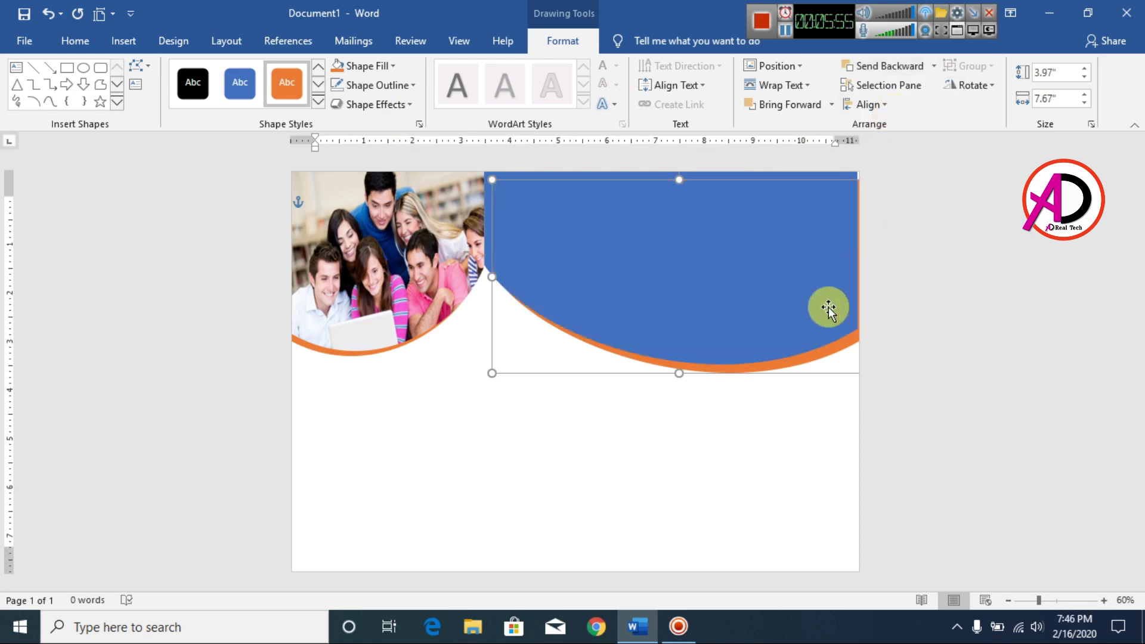
Align the blue shape with the page's top and right edges, widening it to 7.73" so it meets the students picture.
{"action": "key", "text": "Left"}
{"action": "key", "text": "Up"}
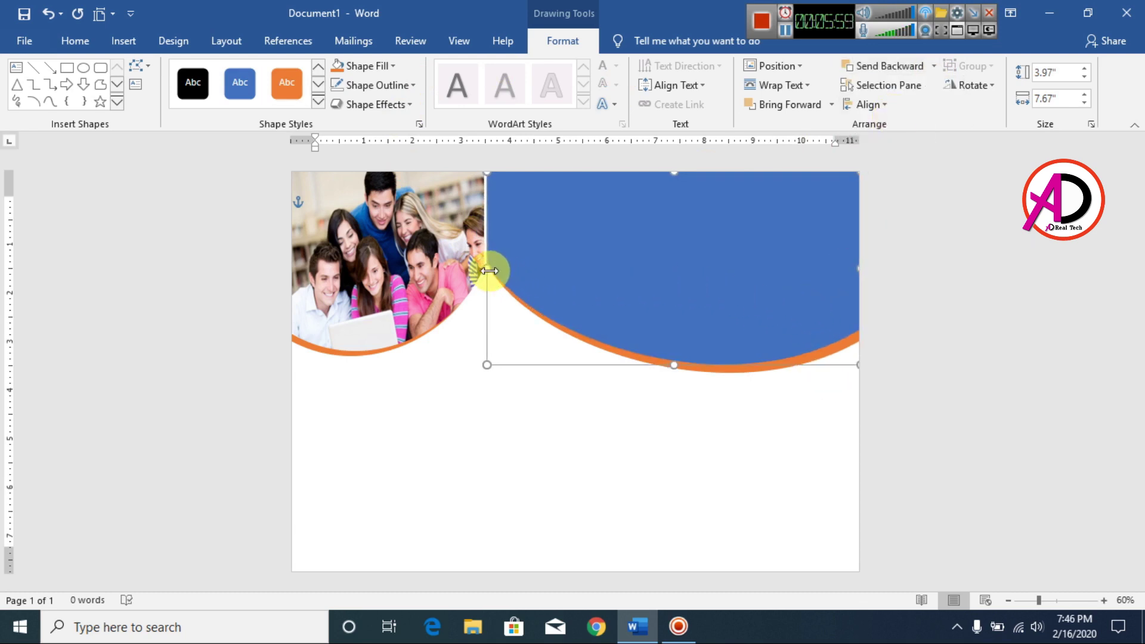
{"action": "left_click", "coordinate": [974, 340]}
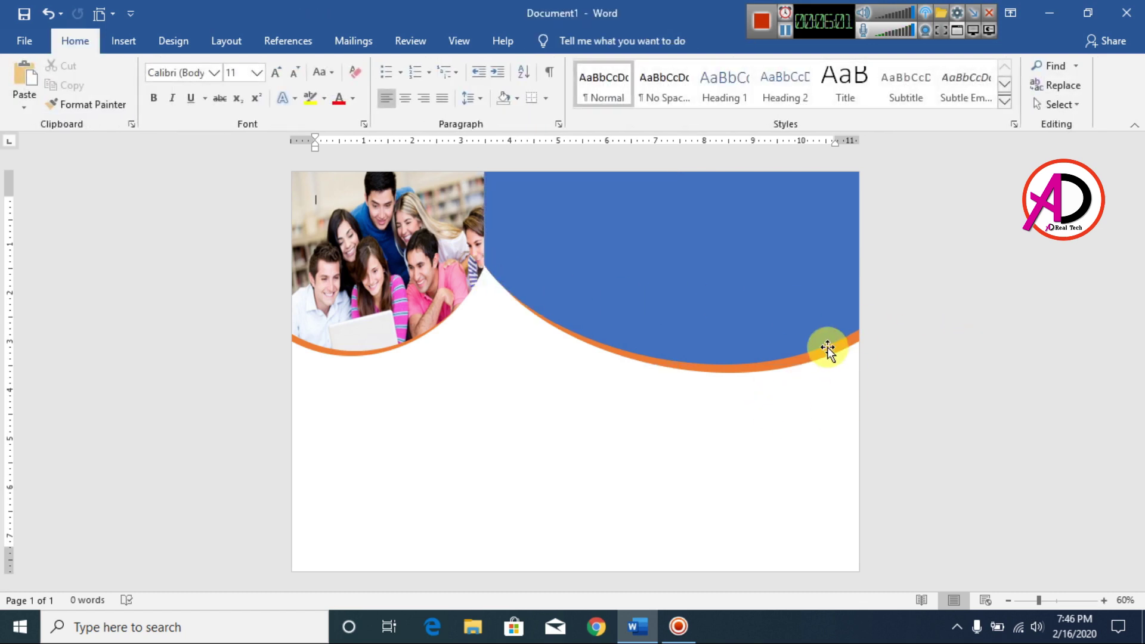
{"action": "scroll", "coordinate": [835, 432], "scroll_direction": "up", "scroll_amount": 5, "text": "ctrl"}
{"action": "scroll", "coordinate": [850, 467], "scroll_direction": "down", "scroll_amount": 5, "text": "ctrl"}
{"action": "scroll", "coordinate": [865, 416], "scroll_direction": "down", "scroll_amount": 4, "text": "ctrl"}
{"action": "scroll", "coordinate": [902, 427], "scroll_direction": "up", "scroll_amount": 4, "text": "ctrl"}
{"action": "left_click", "coordinate": [631, 263]}
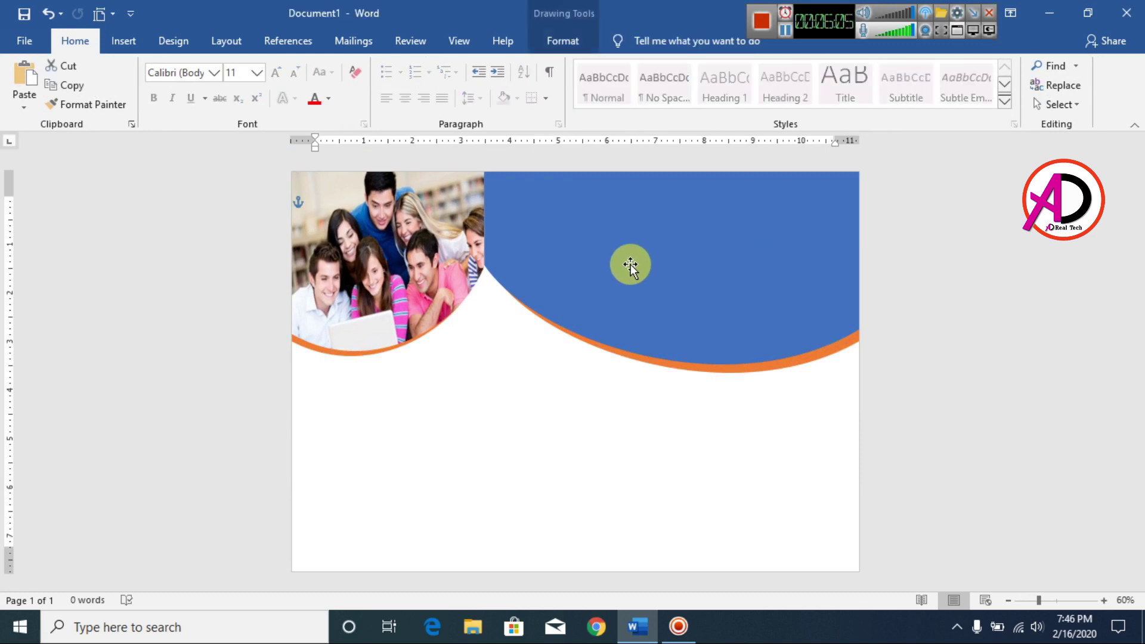
{"action": "left_click", "coordinate": [1022, 388]}
Fill the blue curved shape with the picture kids-learning-language-min from New folder on the Desktop.
{"action": "left_click", "coordinate": [723, 288]}
{"action": "left_click", "coordinate": [562, 41]}
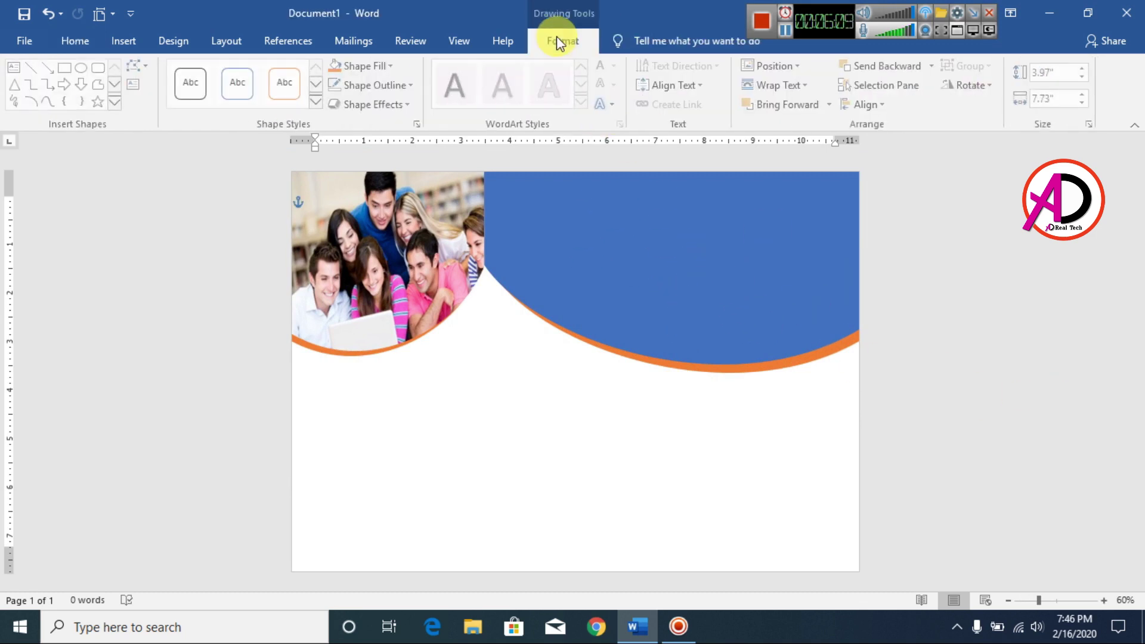
{"action": "left_click", "coordinate": [362, 66]}
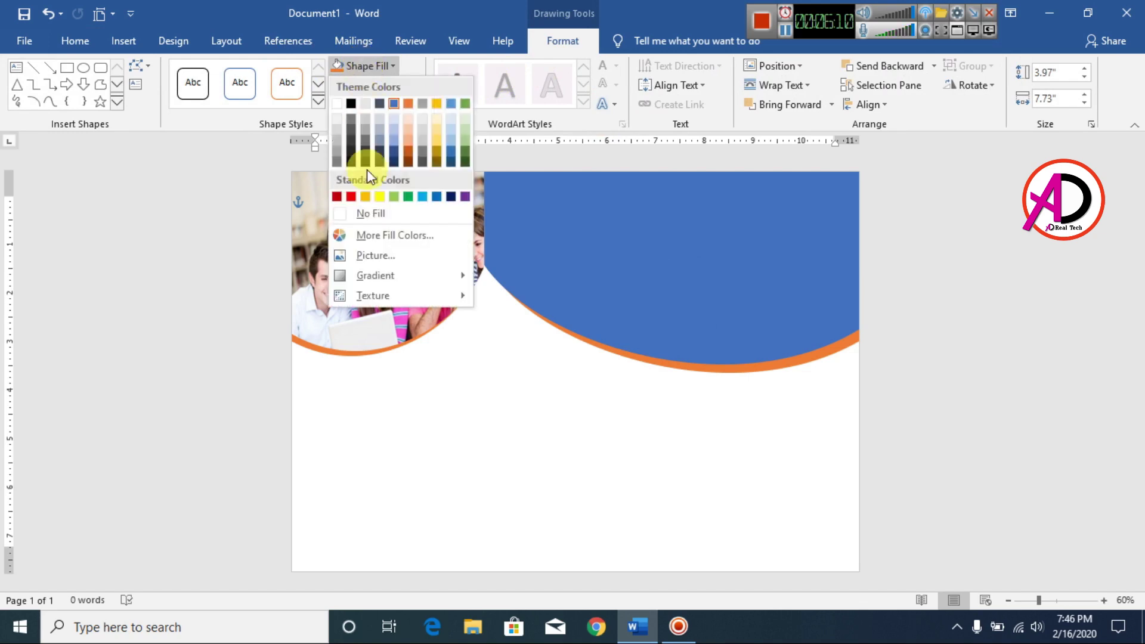
{"action": "left_click", "coordinate": [367, 248]}
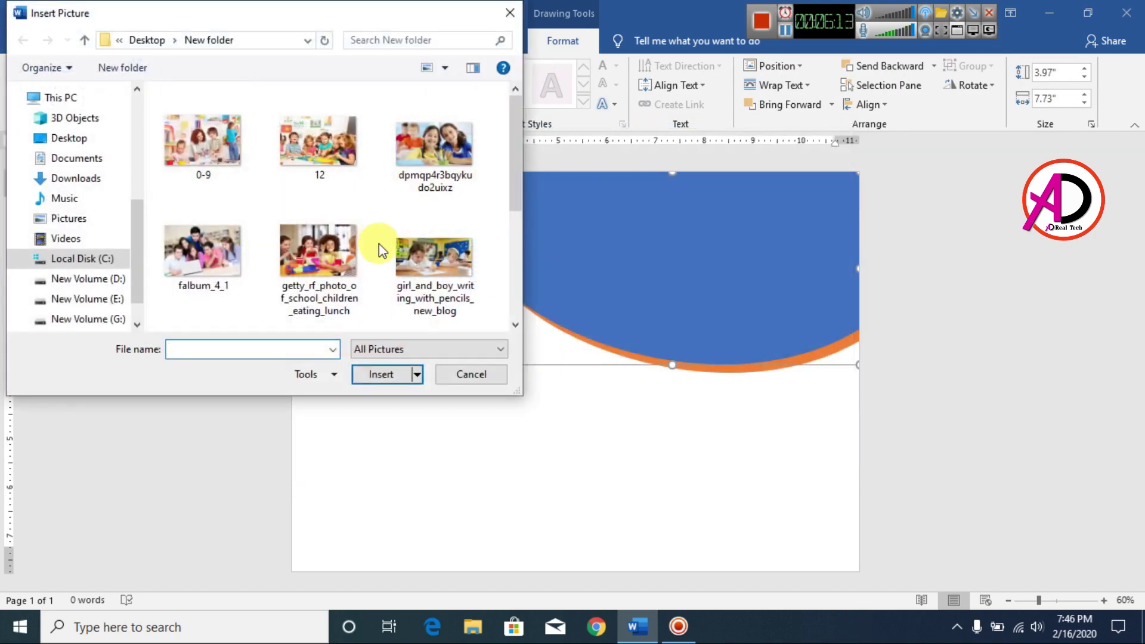
{"action": "left_click", "coordinate": [317, 270]}
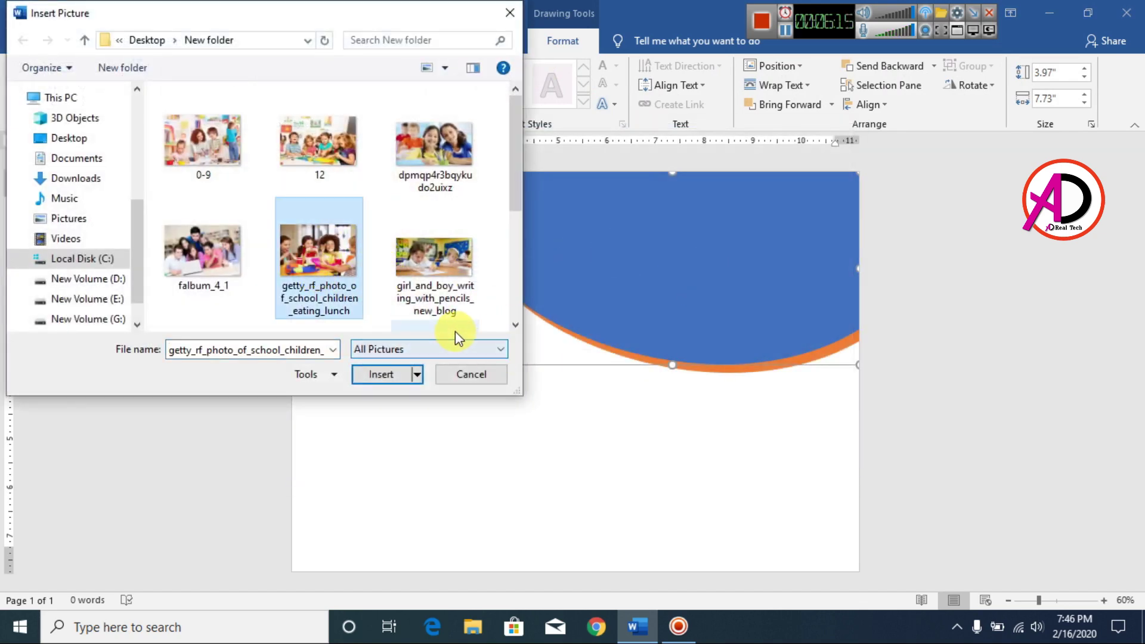
{"action": "left_click_drag", "start_coordinate": [520, 181], "coordinate": [515, 234]}
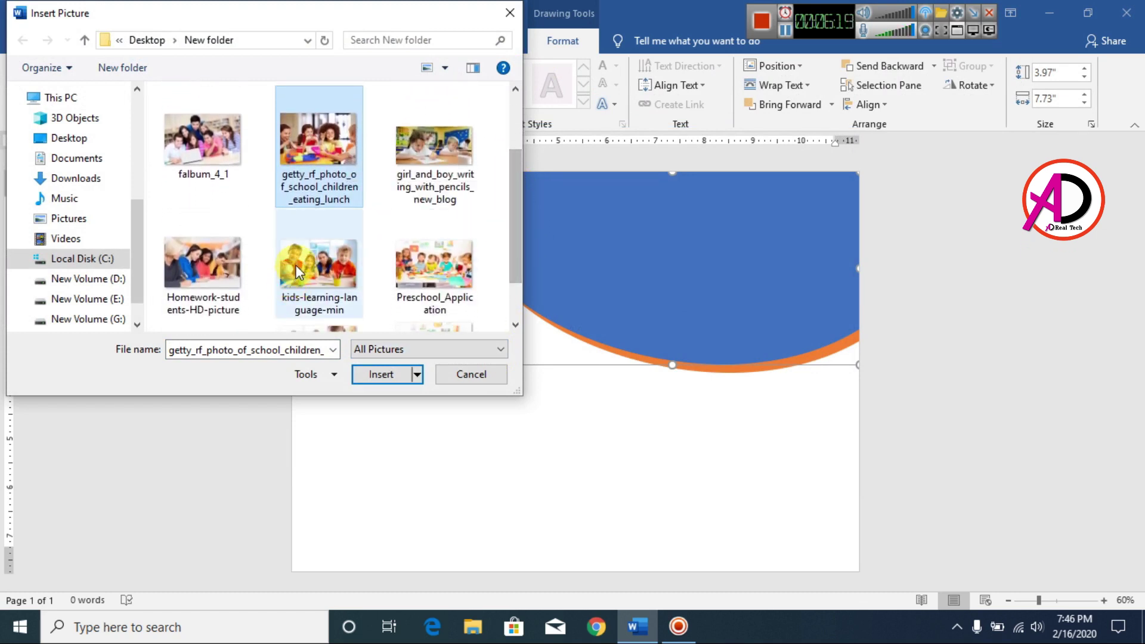
{"action": "left_click", "coordinate": [320, 222]}
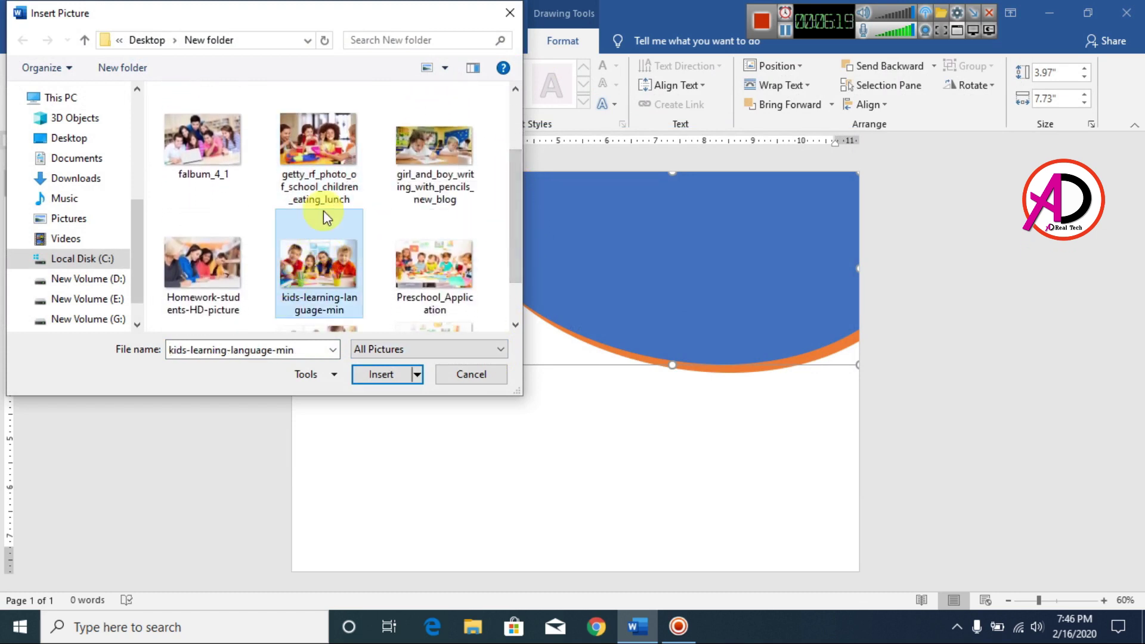
{"action": "left_click", "coordinate": [382, 375]}
{"action": "left_click", "coordinate": [1070, 383]}
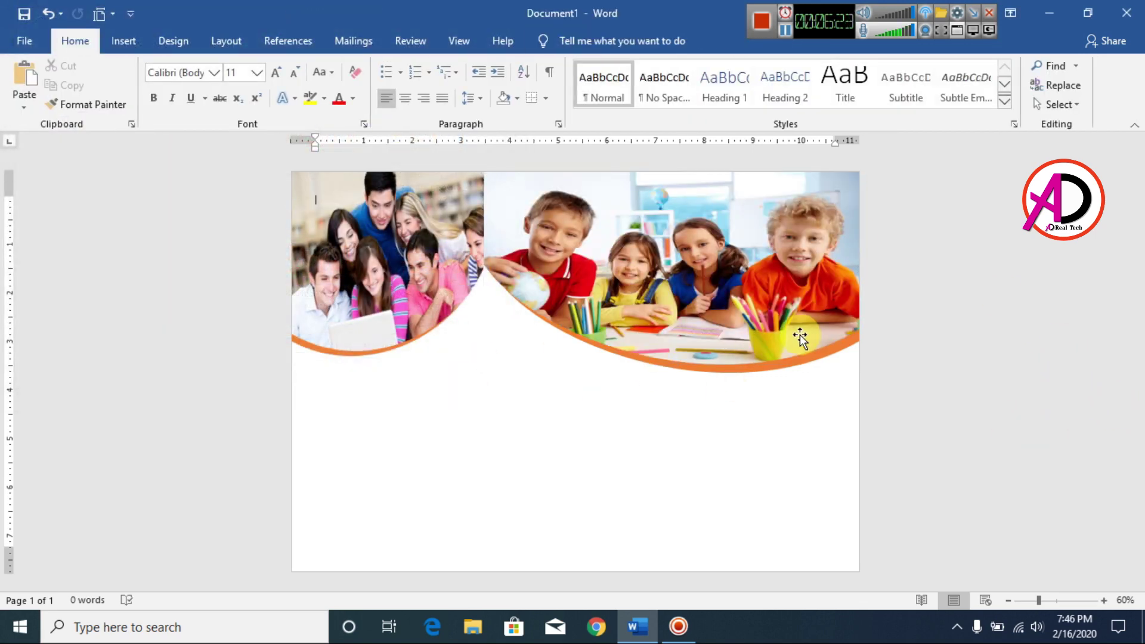
Stretch the children picture downward beyond its crop frame, shift it slightly upward inside the curved shape, and finish cropping.
{"action": "scroll", "coordinate": [948, 413], "scroll_direction": "up", "scroll_amount": 5}
{"action": "left_click", "coordinate": [807, 345]}
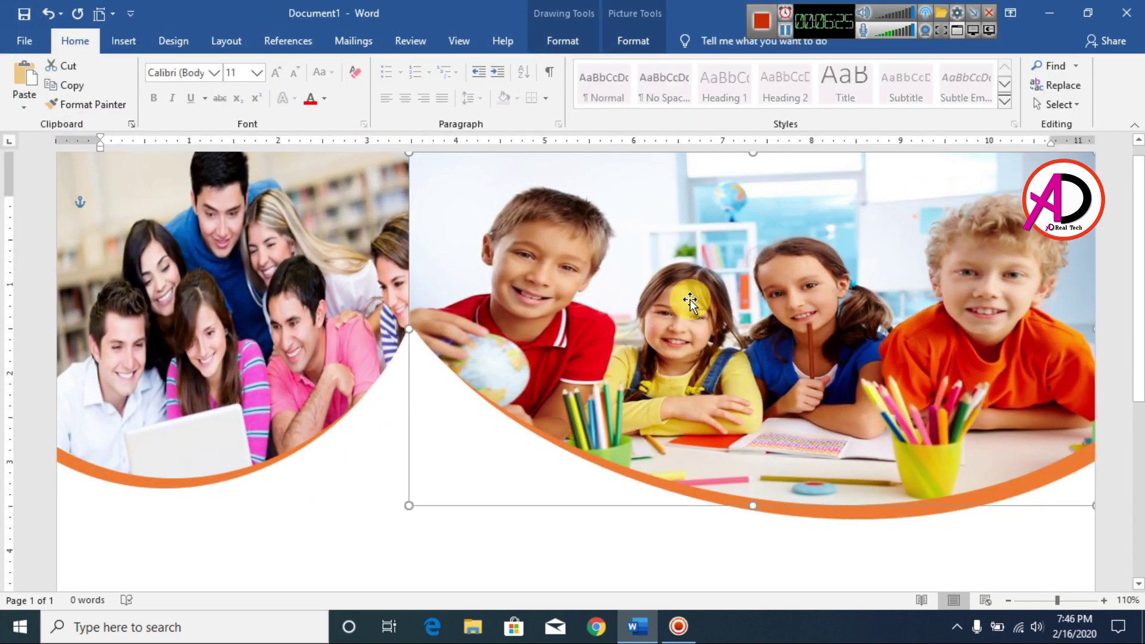
{"action": "left_click", "coordinate": [632, 41]}
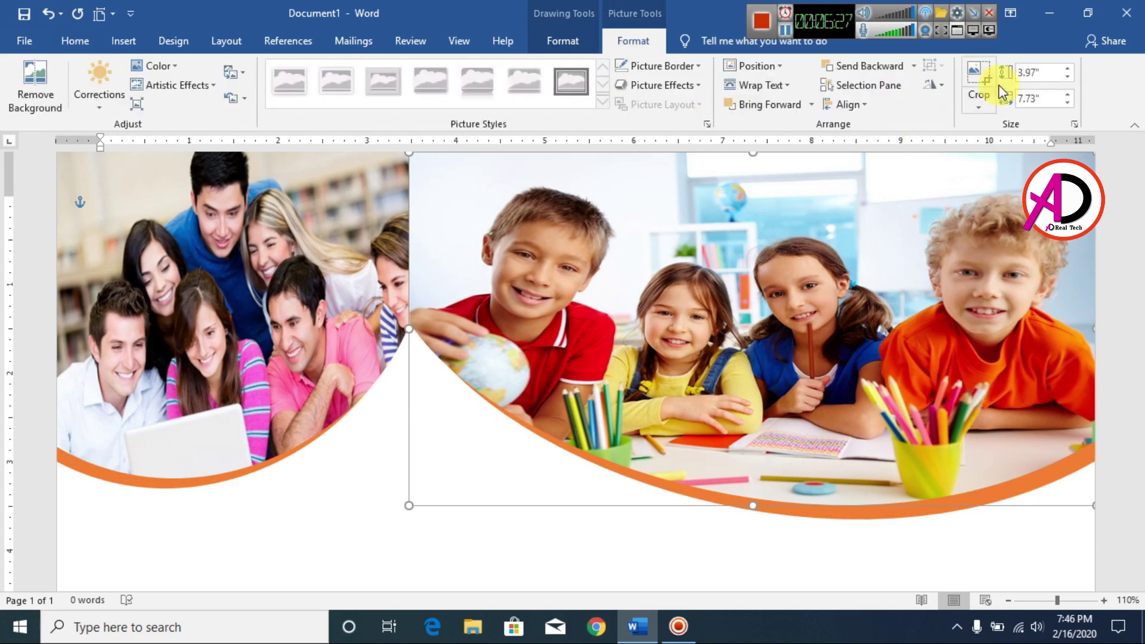
{"action": "left_click", "coordinate": [980, 70]}
{"action": "scroll", "coordinate": [882, 434], "scroll_direction": "down", "scroll_amount": 4}
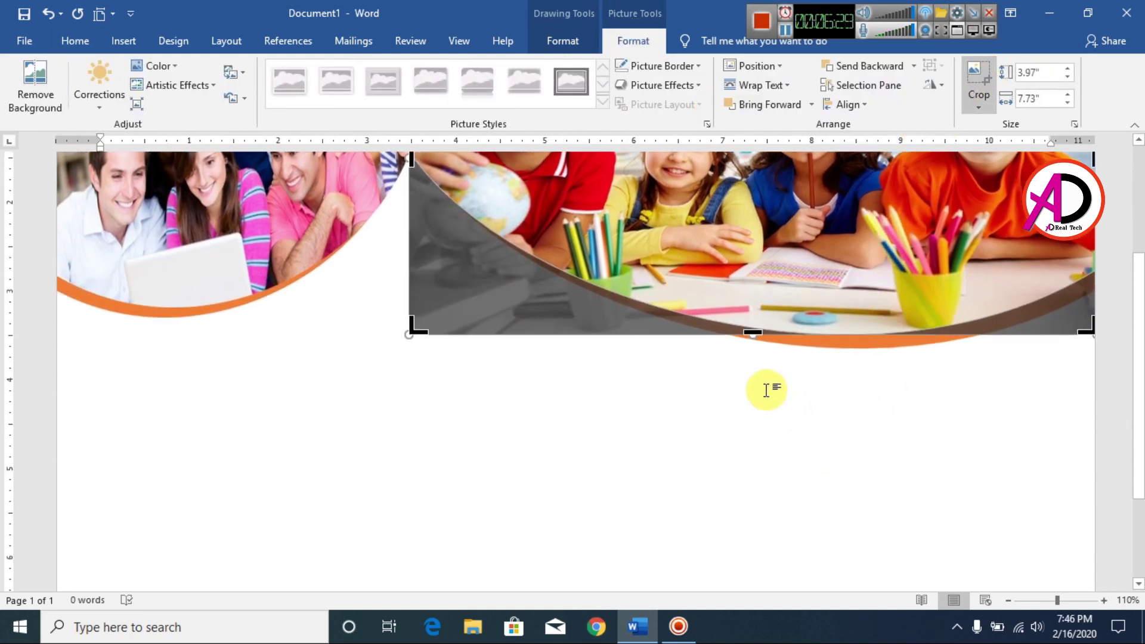
{"action": "scroll", "coordinate": [767, 388], "scroll_direction": "up", "scroll_amount": 3}
{"action": "scroll", "coordinate": [750, 454], "scroll_direction": "up", "scroll_amount": 1}
{"action": "left_click_drag", "start_coordinate": [753, 465], "coordinate": [756, 511]}
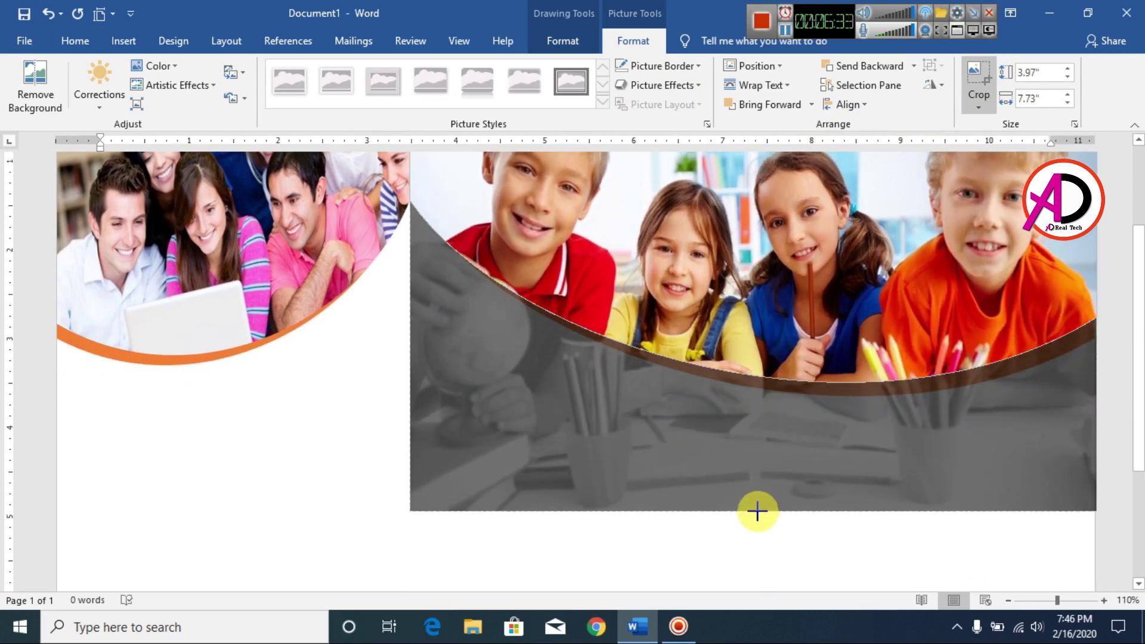
{"action": "scroll", "coordinate": [825, 423], "scroll_direction": "up", "scroll_amount": 4}
{"action": "left_click_drag", "start_coordinate": [830, 263], "coordinate": [825, 224]}
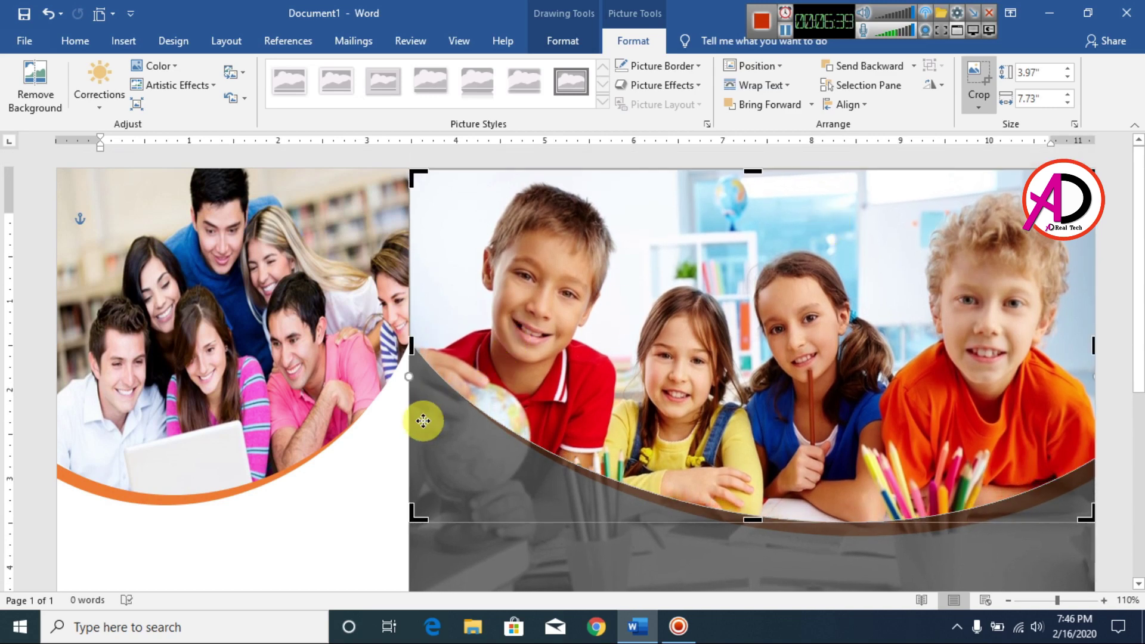
{"action": "left_click", "coordinate": [373, 478]}
Review the whole page with its two picture-filled curved shapes and orange rims.
{"action": "scroll", "coordinate": [455, 449], "scroll_direction": "down", "scroll_amount": 6}
{"action": "scroll", "coordinate": [578, 414], "scroll_direction": "down", "scroll_amount": 8}
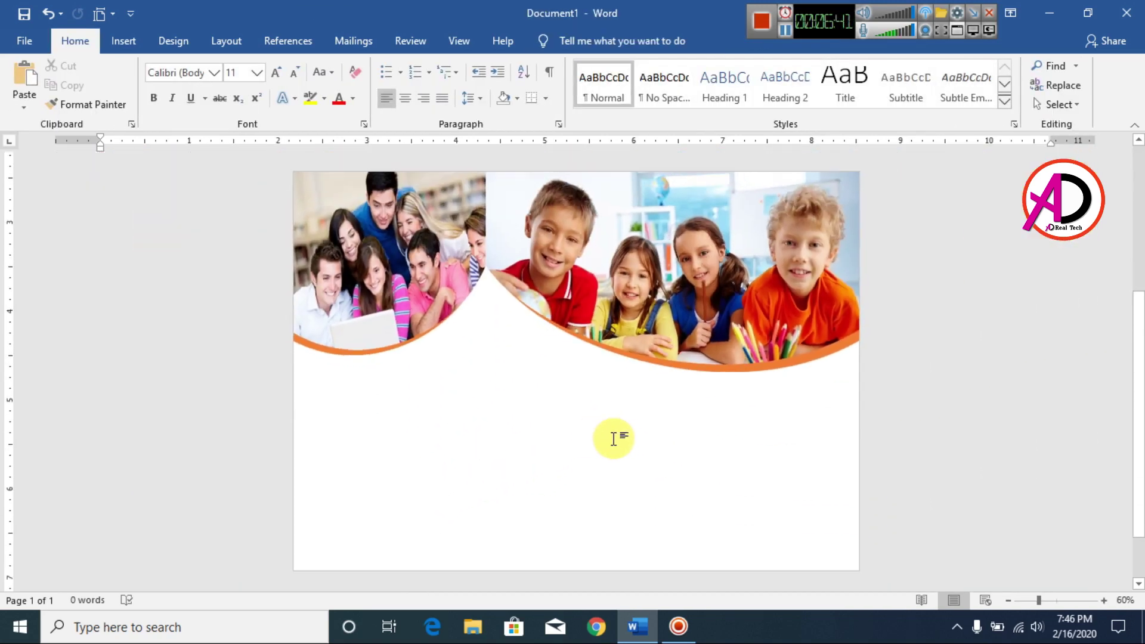
{"action": "scroll", "coordinate": [619, 437], "scroll_direction": "up", "scroll_amount": 3}
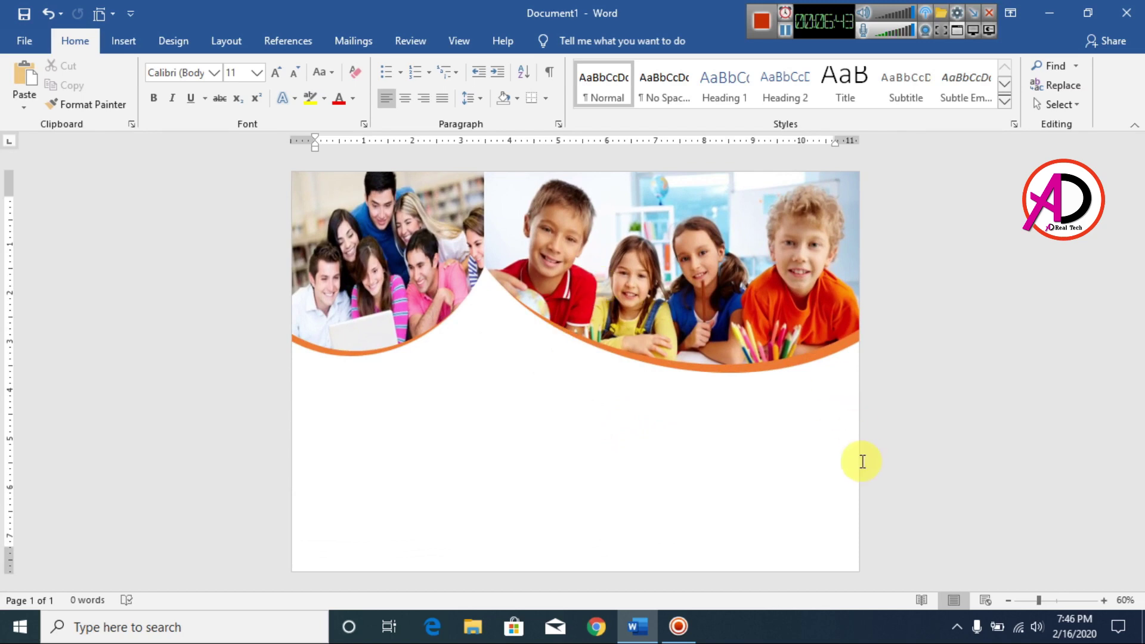
{"action": "scroll", "coordinate": [677, 455], "scroll_direction": "up", "scroll_amount": 1}
{"action": "scroll", "coordinate": [685, 473], "scroll_direction": "down", "scroll_amount": 1}
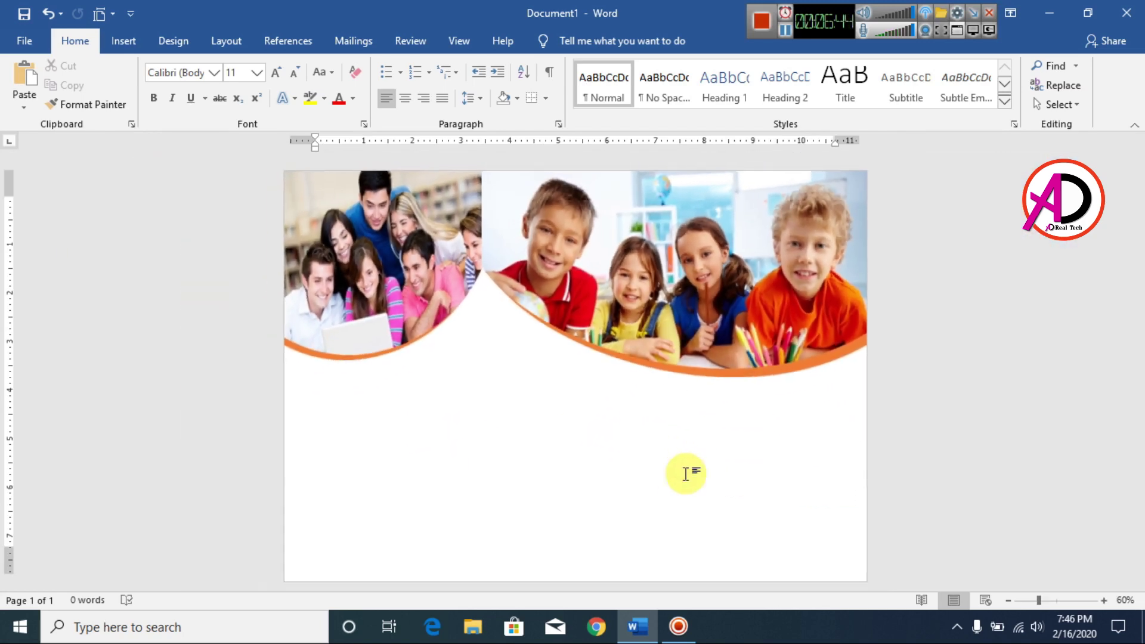
{"action": "scroll", "coordinate": [703, 390], "scroll_direction": "up", "scroll_amount": 1}
{"action": "scroll", "coordinate": [691, 382], "scroll_direction": "down", "scroll_amount": 1}
{"action": "scroll", "coordinate": [689, 370], "scroll_direction": "up", "scroll_amount": 1}
{"action": "scroll", "coordinate": [679, 376], "scroll_direction": "down", "scroll_amount": 1}
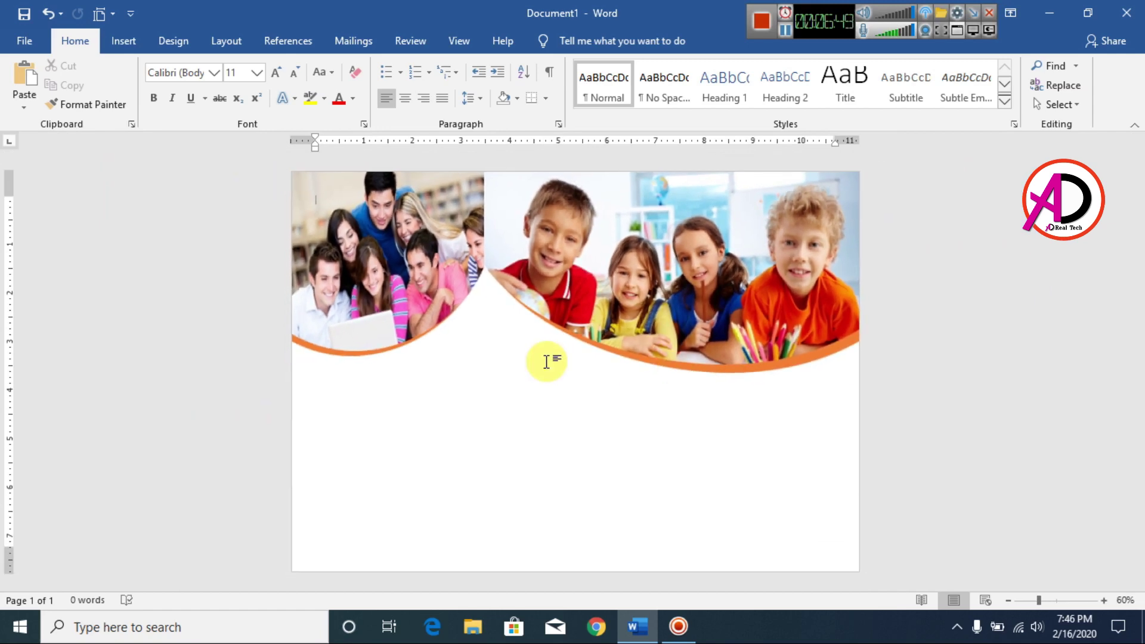
Draw a rectangle about 8.22" high and 3.97" wide over the page's left part, spanning full height to the edge of the students picture.
{"action": "scroll", "coordinate": [656, 397], "scroll_direction": "up", "scroll_amount": 1}
{"action": "scroll", "coordinate": [636, 423], "scroll_direction": "down", "scroll_amount": 1}
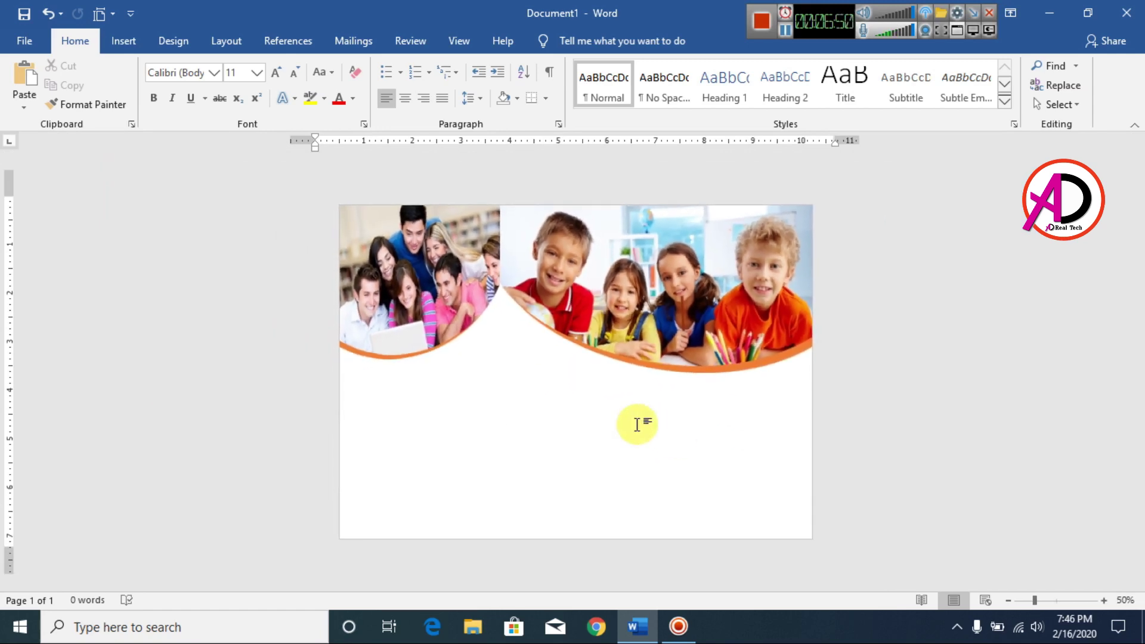
{"action": "left_click", "coordinate": [114, 38]}
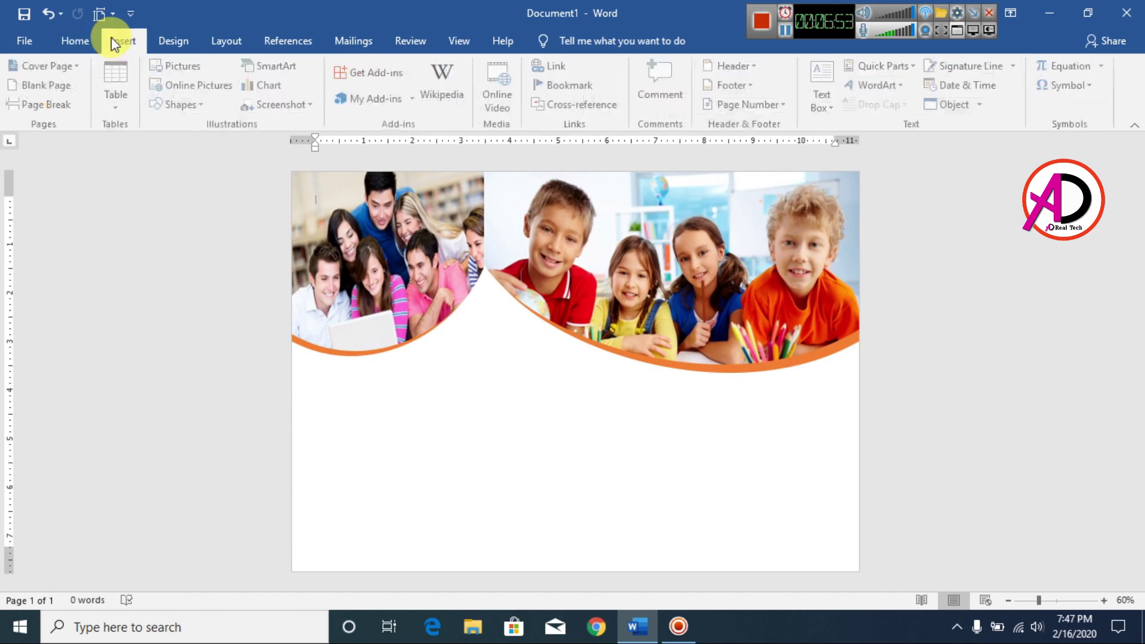
{"action": "left_click", "coordinate": [176, 104]}
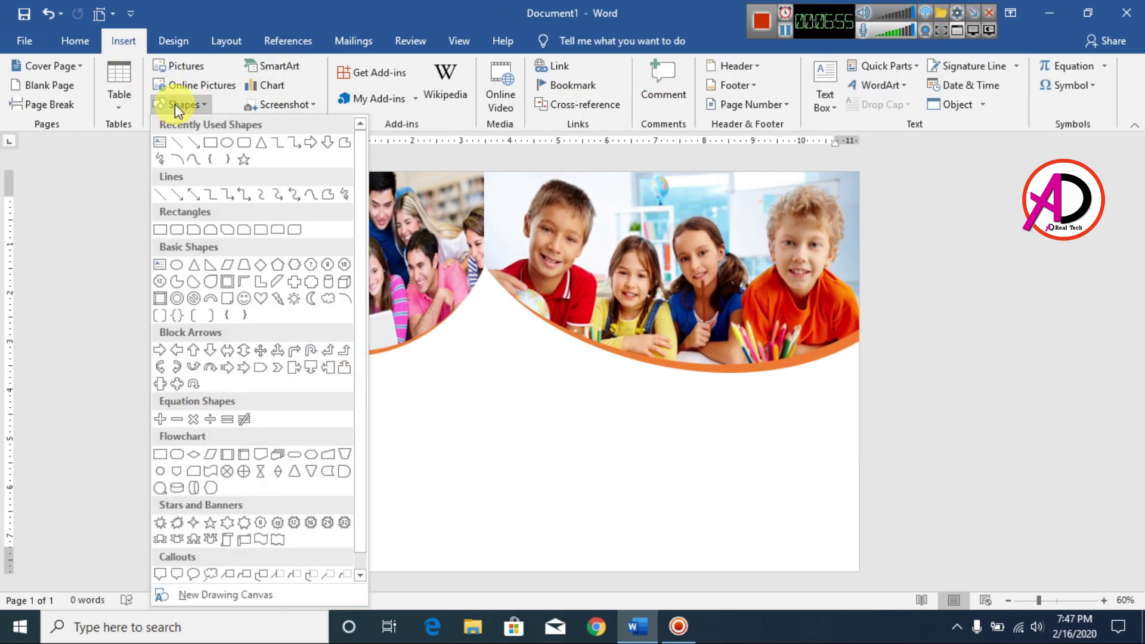
{"action": "left_click", "coordinate": [210, 145]}
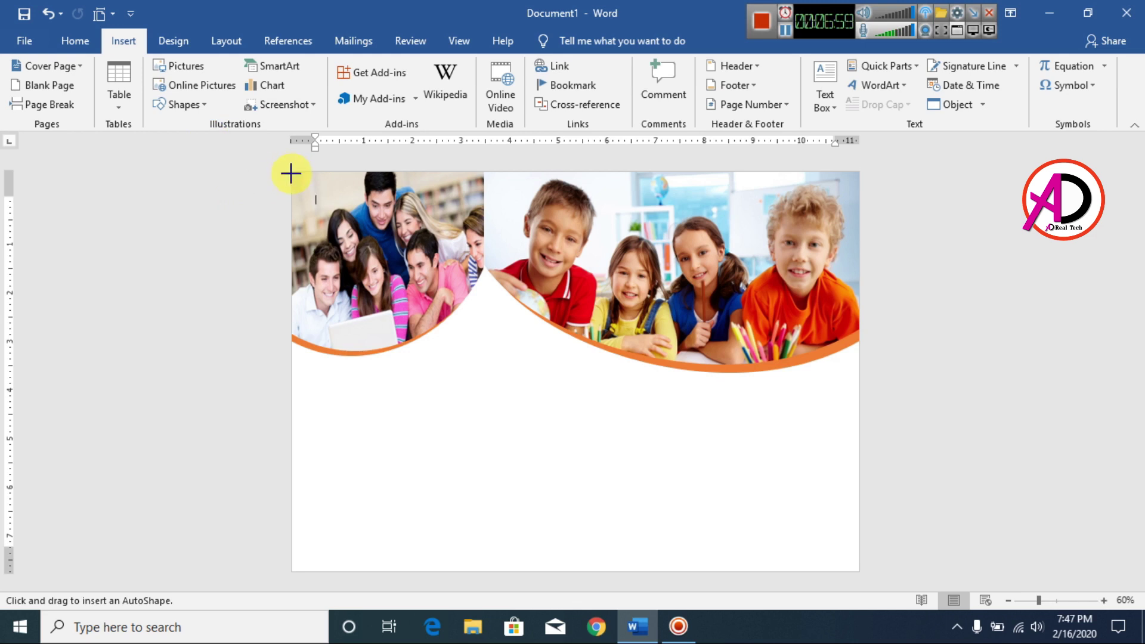
{"action": "left_click_drag", "start_coordinate": [291, 173], "coordinate": [484, 571]}
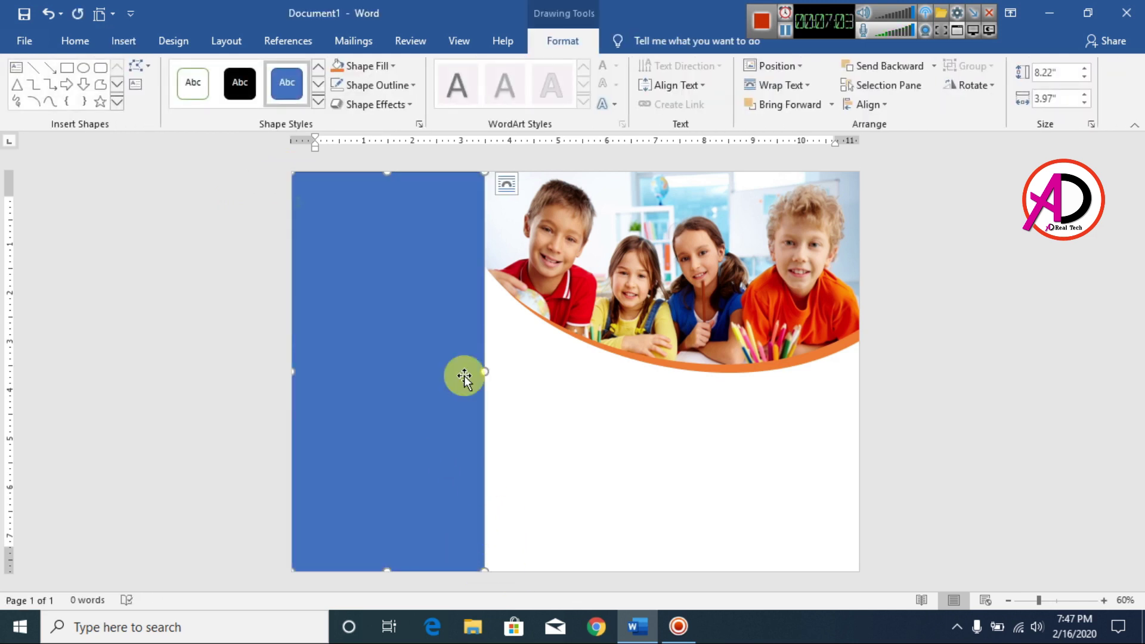
Fill the tall rectangle with light gray and send it to the back behind the students picture.
{"action": "left_click", "coordinate": [358, 65]}
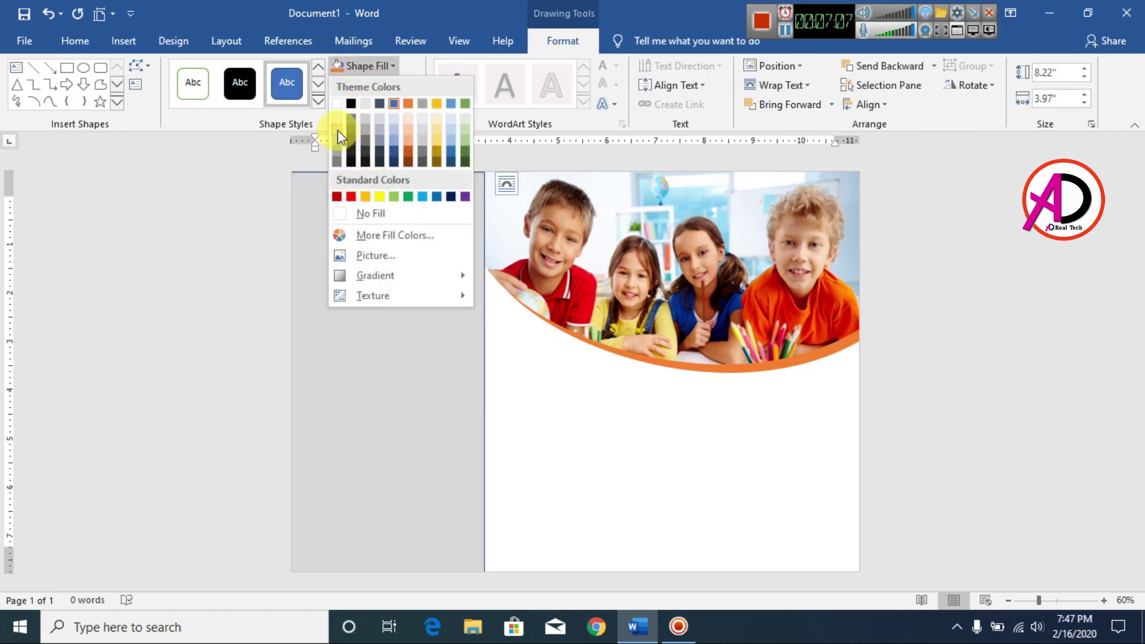
{"action": "left_click", "coordinate": [338, 128]}
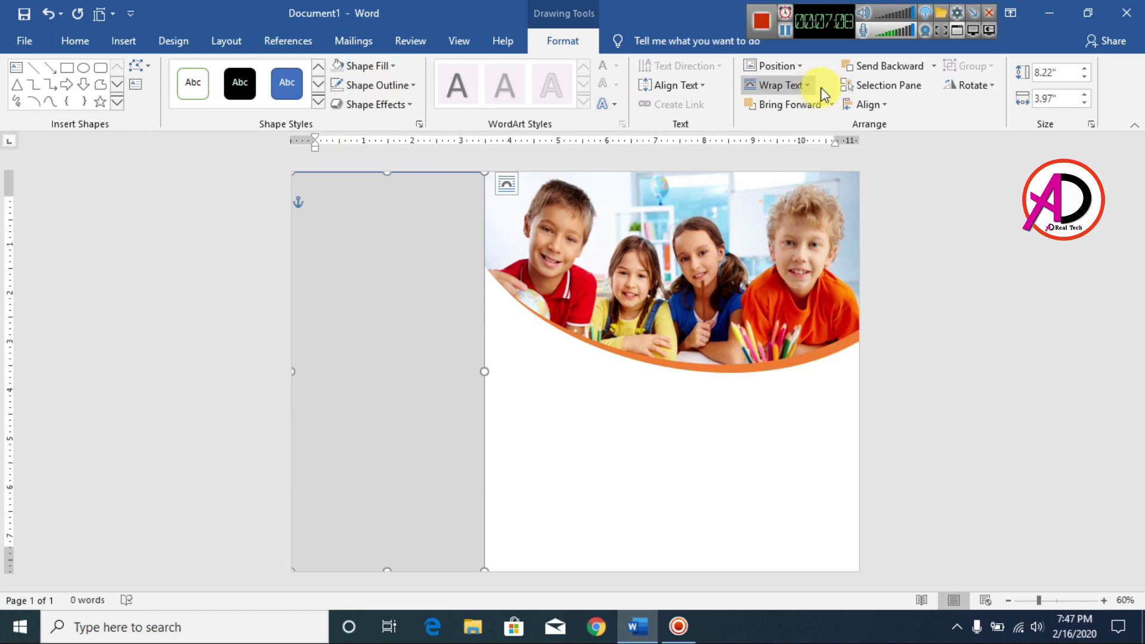
{"action": "left_click", "coordinate": [934, 65]}
{"action": "left_click", "coordinate": [918, 105]}
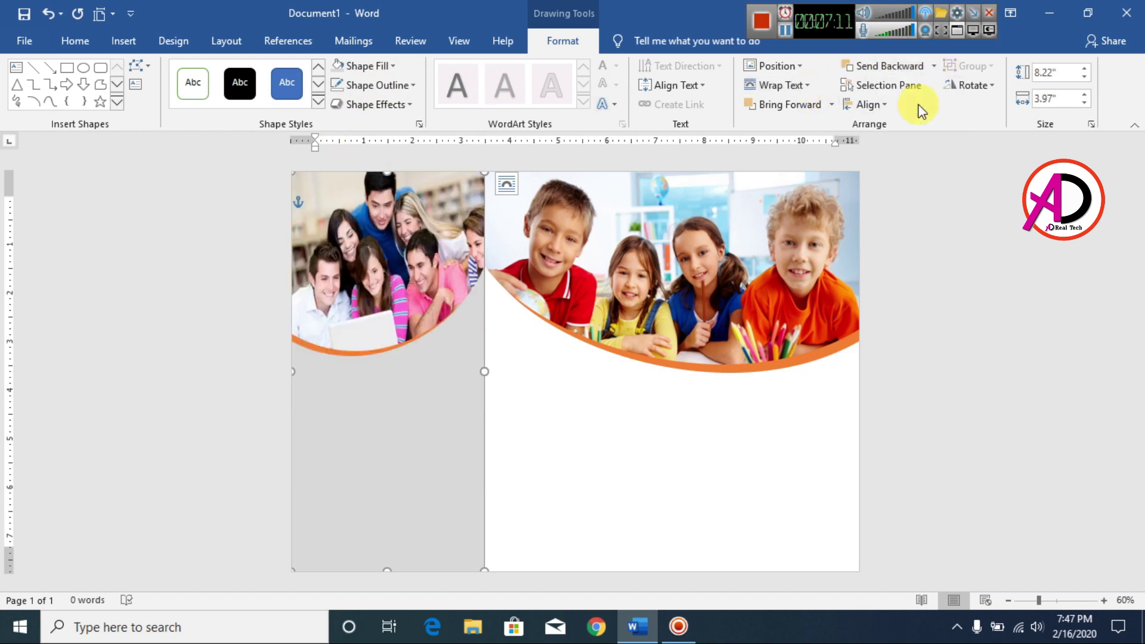
{"action": "left_click", "coordinate": [1028, 307]}
{"action": "left_click", "coordinate": [453, 453]}
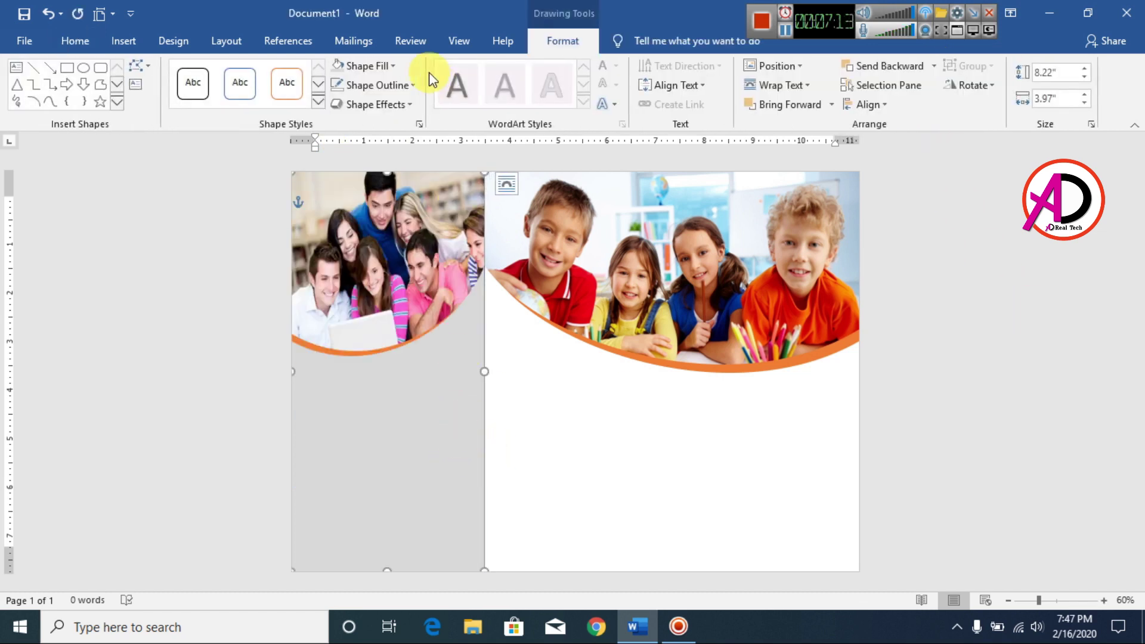
Remove the outline from the light gray rectangle.
{"action": "left_click", "coordinate": [389, 87]}
{"action": "left_click", "coordinate": [385, 235]}
{"action": "left_click", "coordinate": [1000, 450]}
{"action": "left_click", "coordinate": [411, 404]}
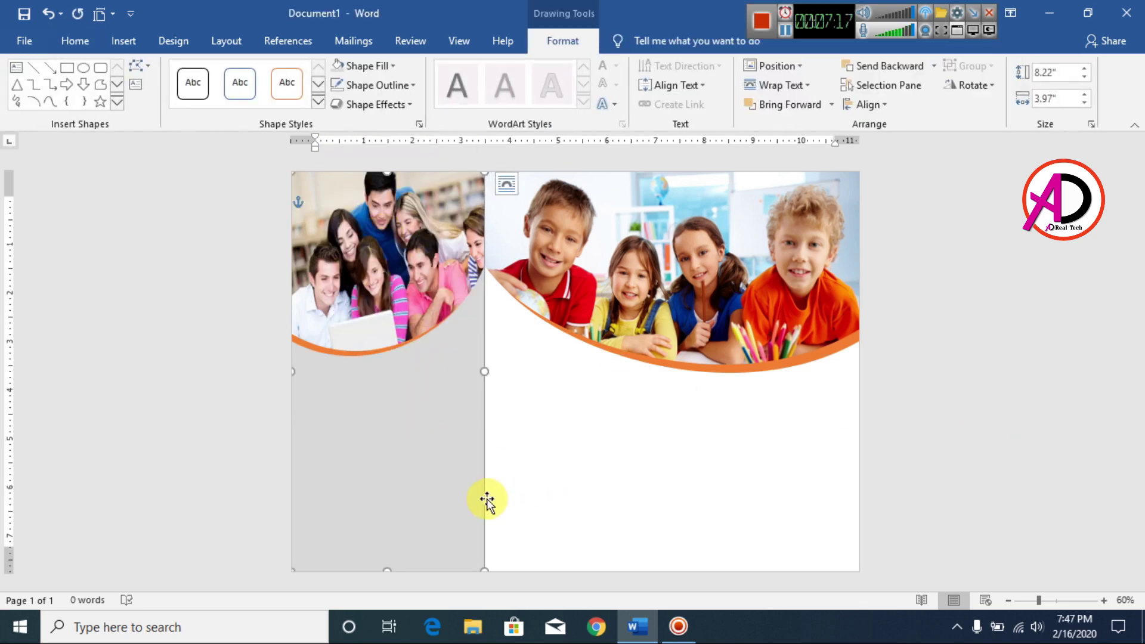
Set the gray rectangle's solid fill transparency to 32% and check the page.
{"action": "right_click", "coordinate": [455, 490]}
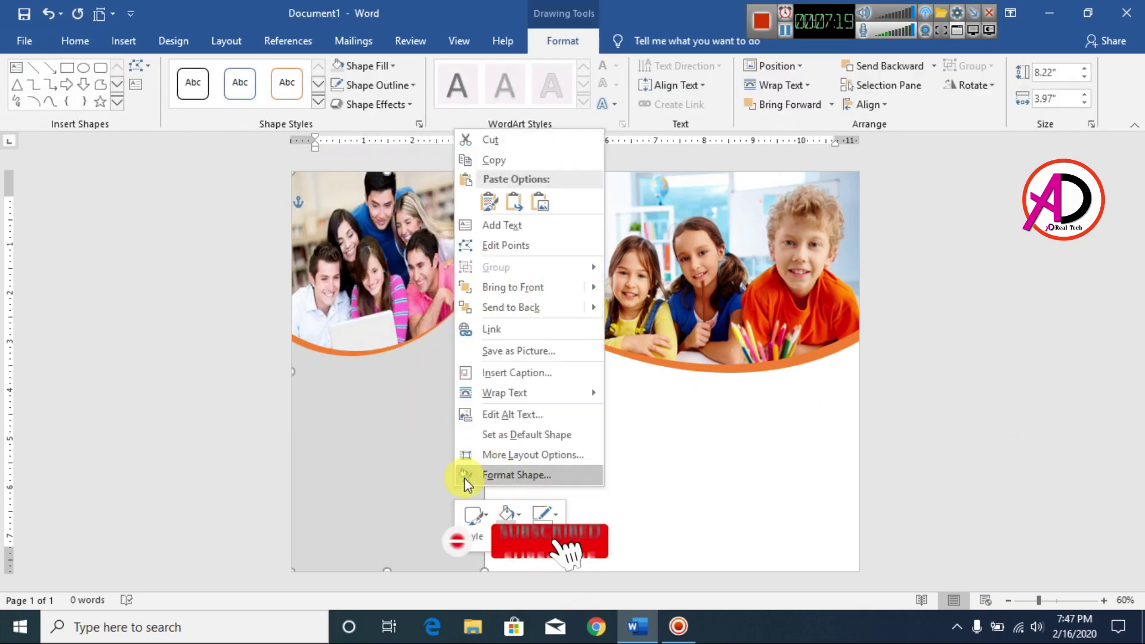
{"action": "left_click", "coordinate": [501, 475]}
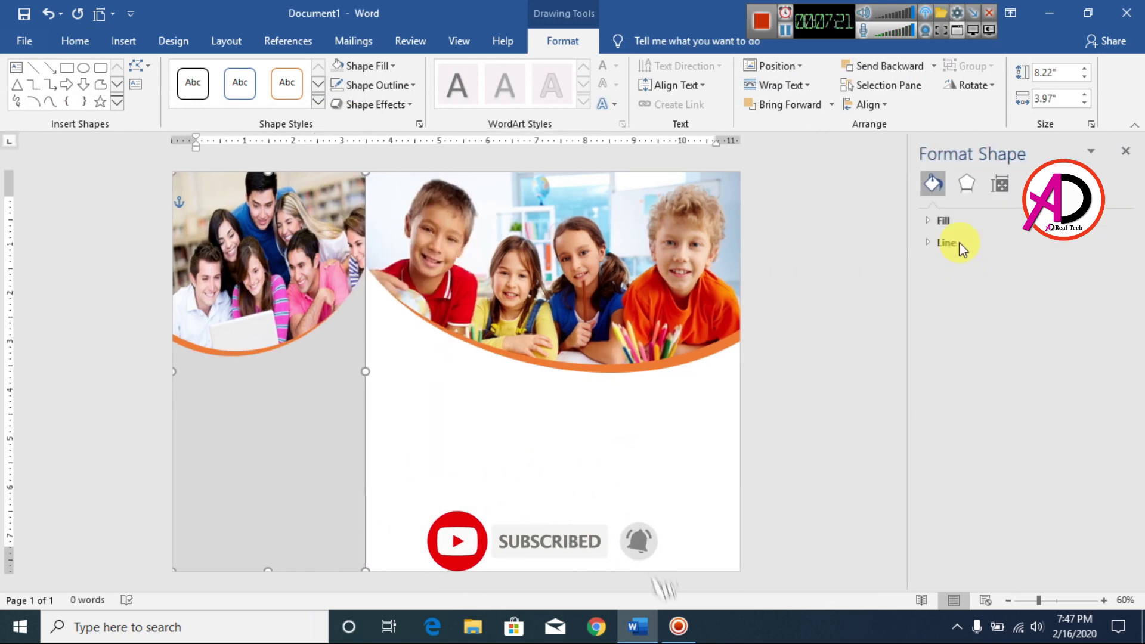
{"action": "left_click", "coordinate": [926, 222]}
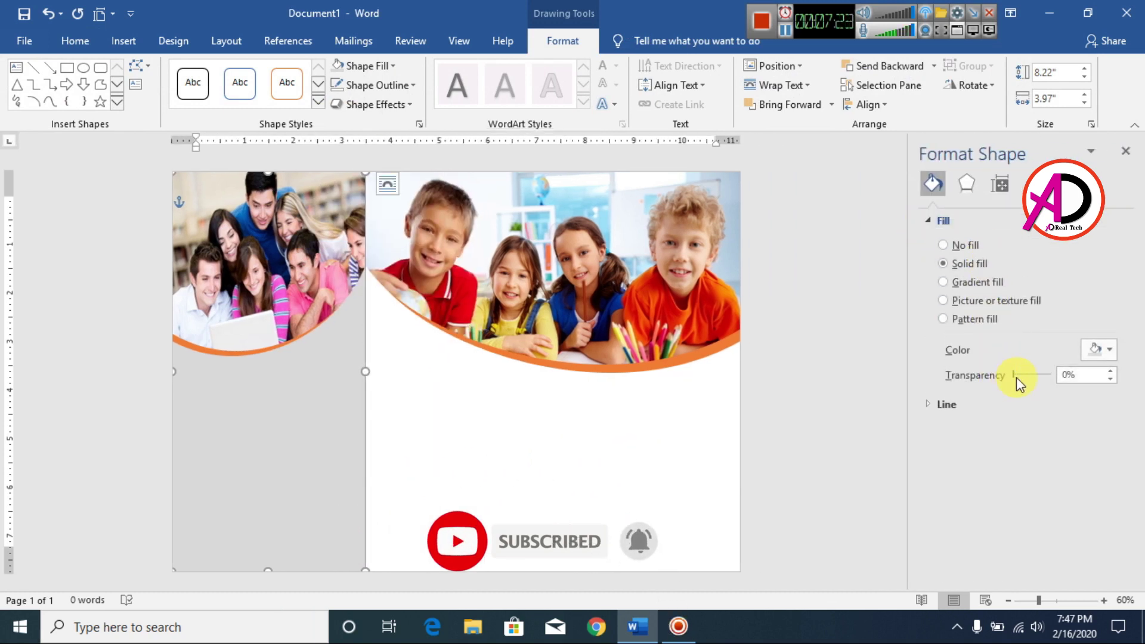
{"action": "left_click_drag", "start_coordinate": [1016, 374], "coordinate": [1035, 371]}
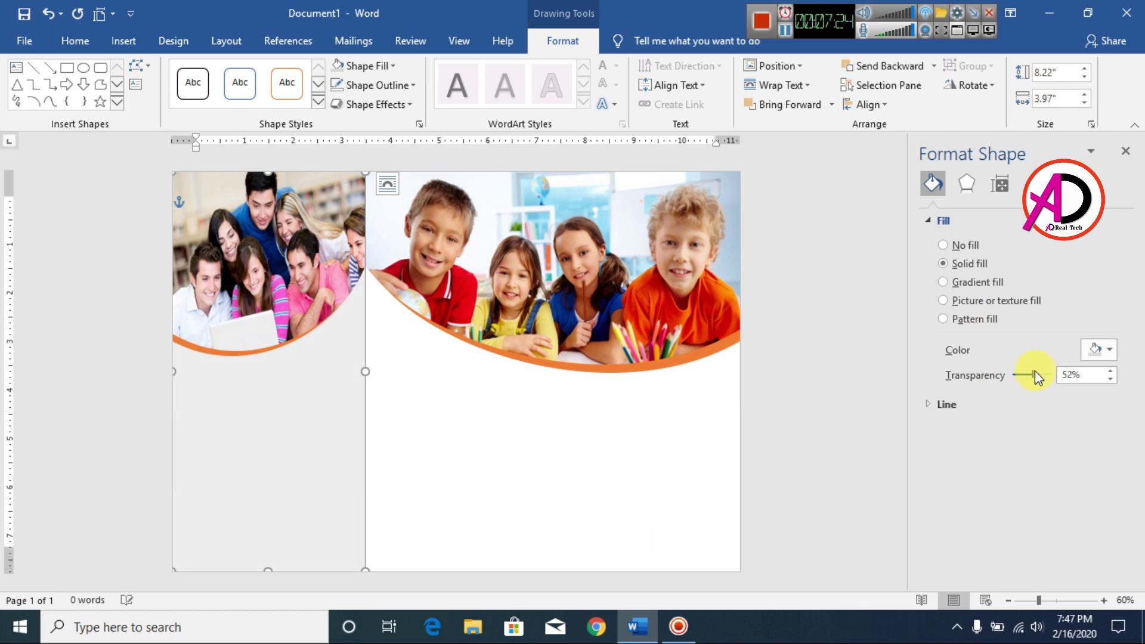
{"action": "left_click", "coordinate": [524, 409]}
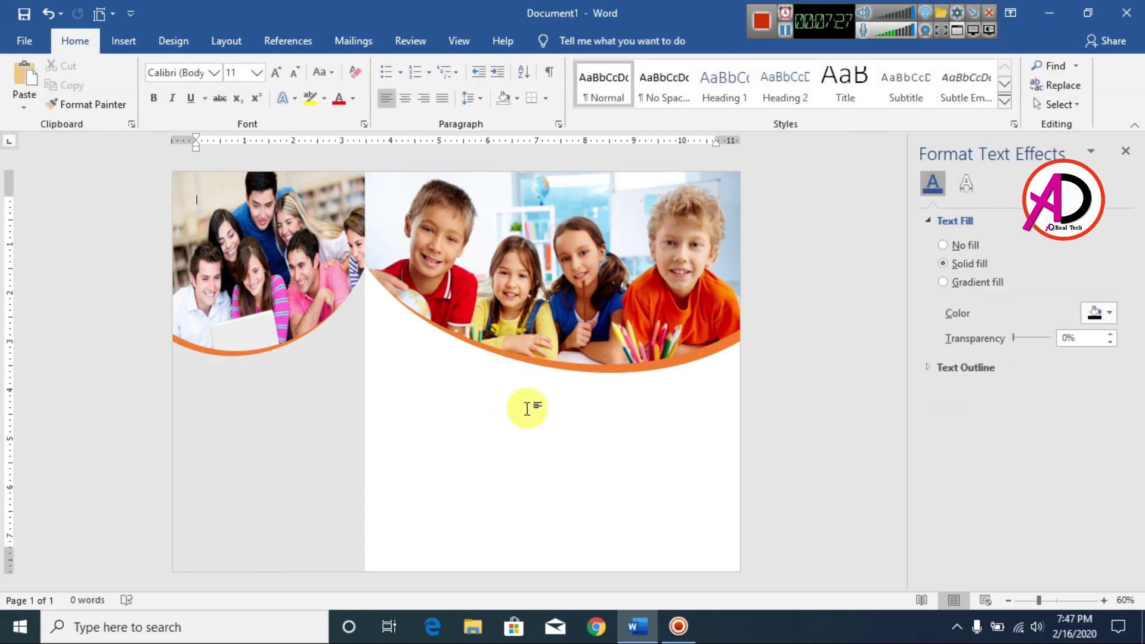
{"action": "scroll", "coordinate": [542, 439], "scroll_direction": "down", "scroll_amount": 3}
{"action": "scroll", "coordinate": [542, 439], "scroll_direction": "up", "scroll_amount": 4}
{"action": "scroll", "coordinate": [478, 430], "scroll_direction": "down", "scroll_amount": 2}
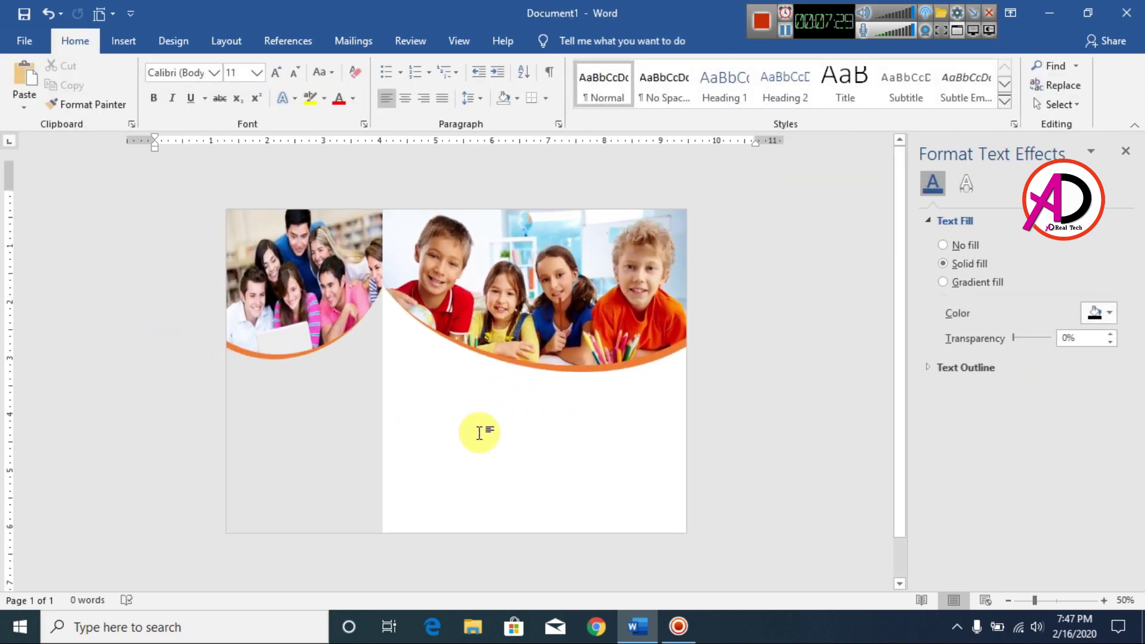
Duplicate the gray rectangle and place the copy directly beside it as the middle panel.
{"action": "left_click", "coordinate": [344, 454]}
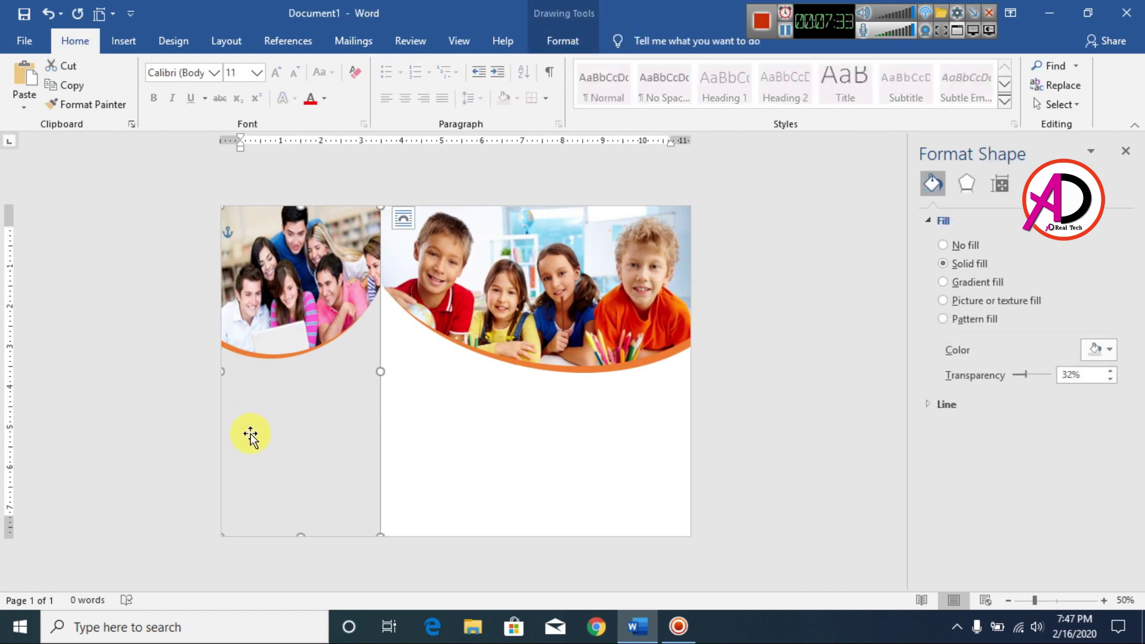
{"action": "left_click_drag", "start_coordinate": [338, 505], "coordinate": [506, 440]}
{"action": "left_click", "coordinate": [545, 409]}
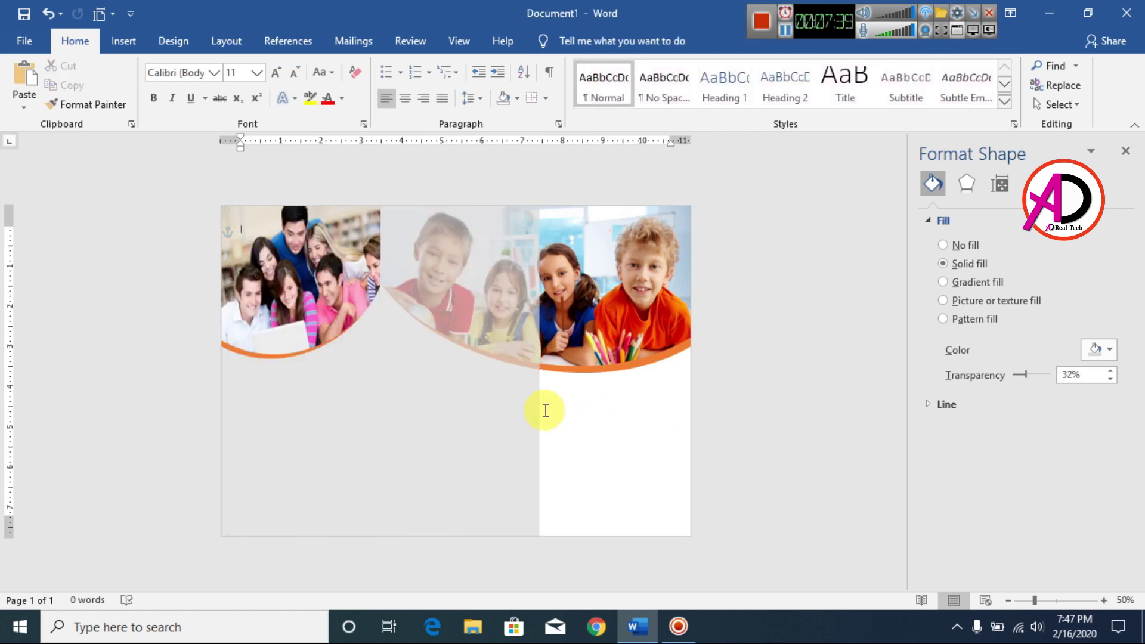
Send the middle panel to the back, behind the children picture.
{"action": "left_click", "coordinate": [532, 424]}
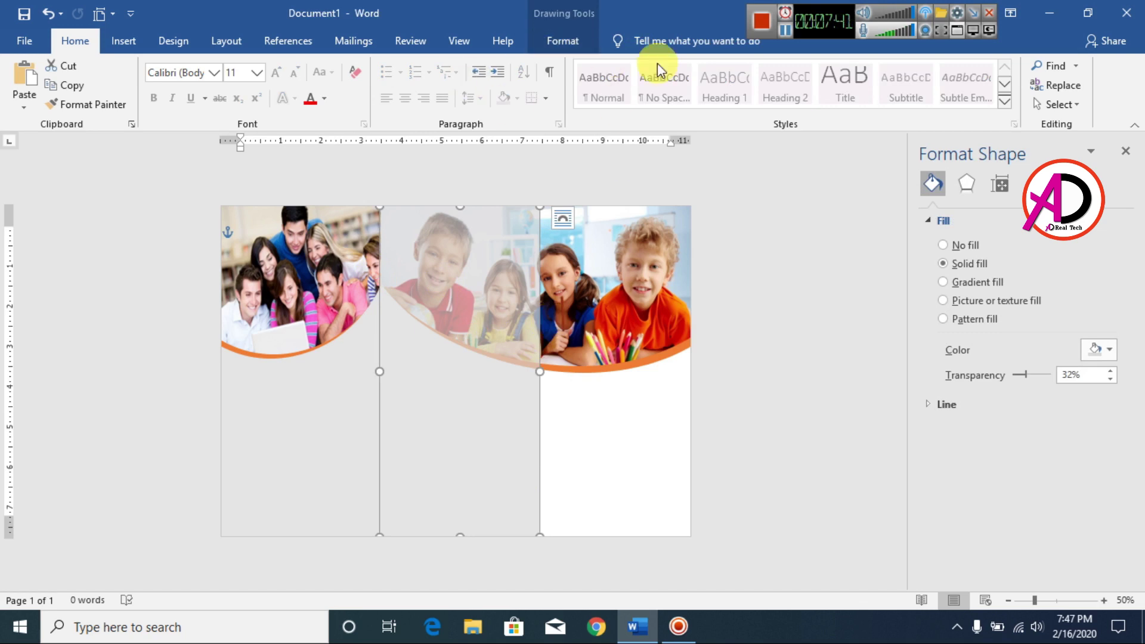
{"action": "left_click", "coordinate": [571, 41]}
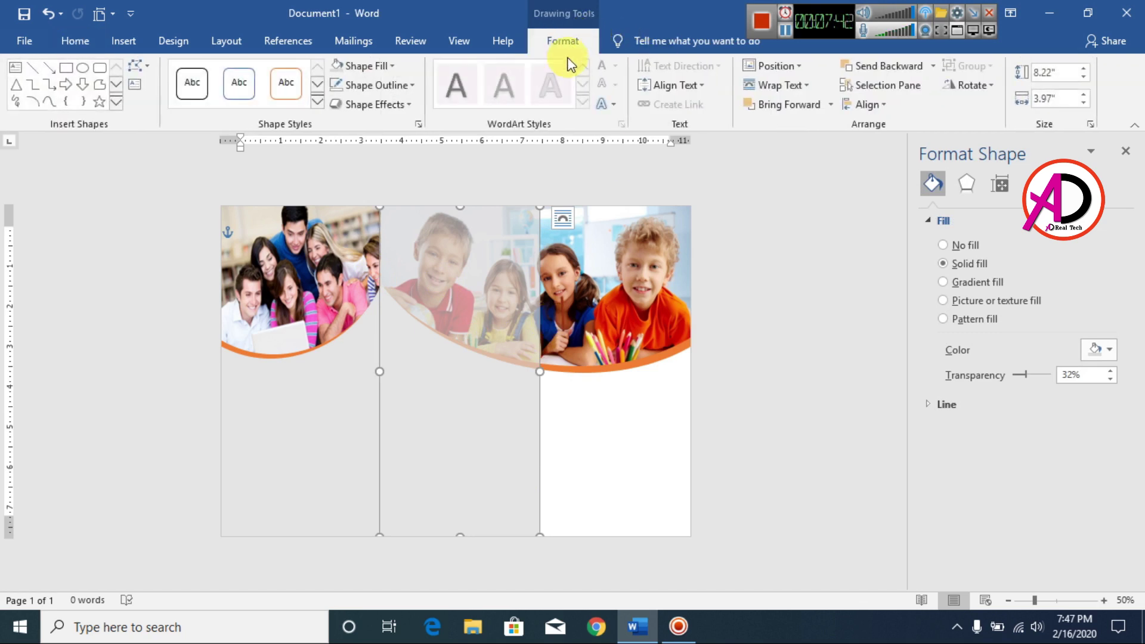
{"action": "left_click", "coordinate": [932, 72]}
{"action": "left_click", "coordinate": [901, 127]}
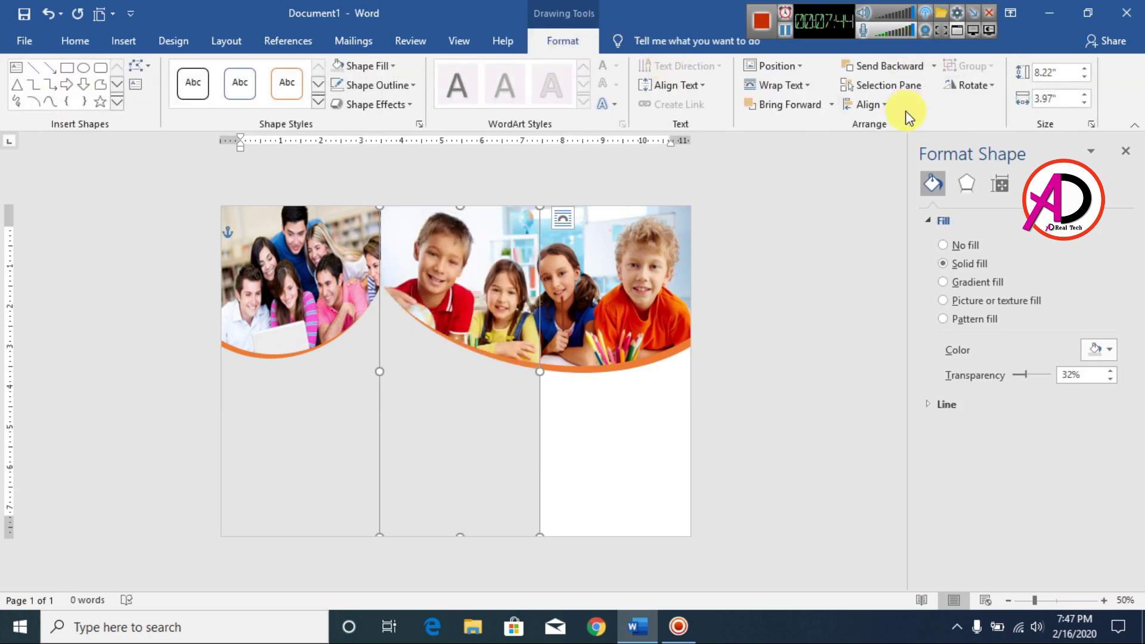
{"action": "left_click", "coordinate": [812, 385]}
{"action": "left_click", "coordinate": [452, 442]}
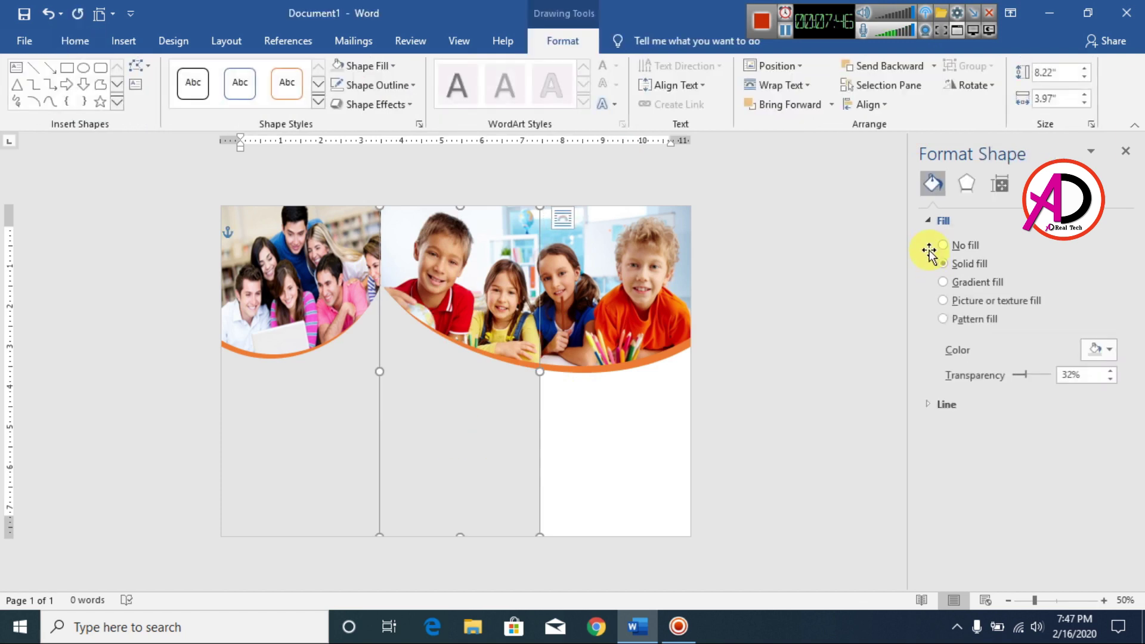
Fill the middle panel with the orange theme color and set its transparency to 54%.
{"action": "left_click", "coordinate": [1111, 350]}
{"action": "left_click", "coordinate": [1077, 389]}
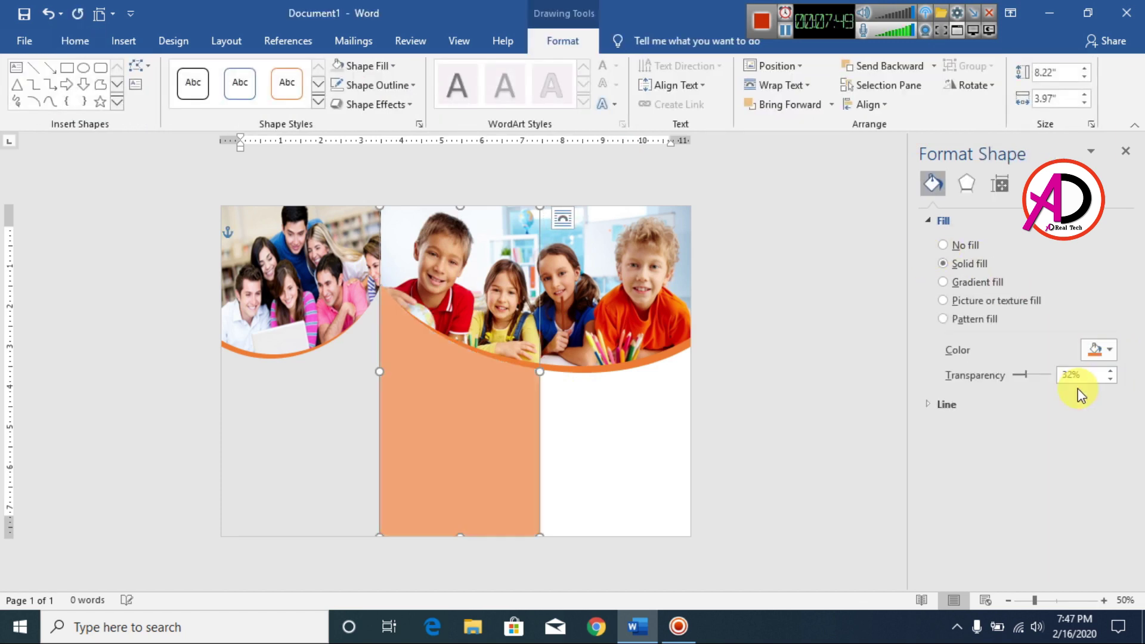
{"action": "left_click", "coordinate": [710, 391]}
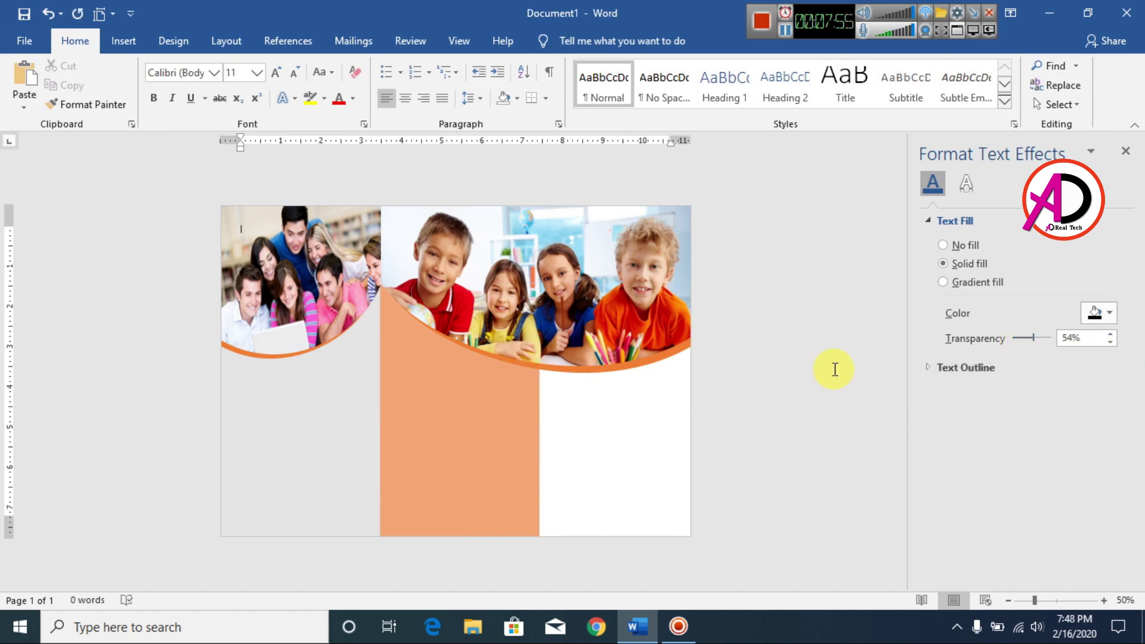
{"action": "left_click", "coordinate": [500, 440]}
{"action": "left_click_drag", "start_coordinate": [1028, 380], "coordinate": [1033, 381]}
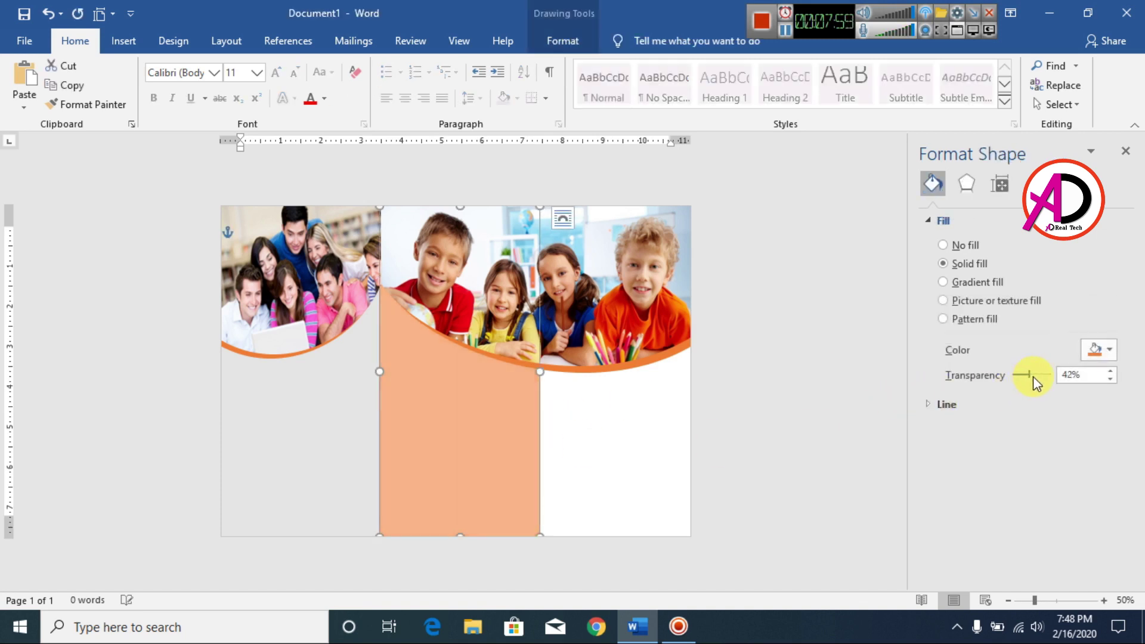
{"action": "left_click", "coordinate": [621, 421]}
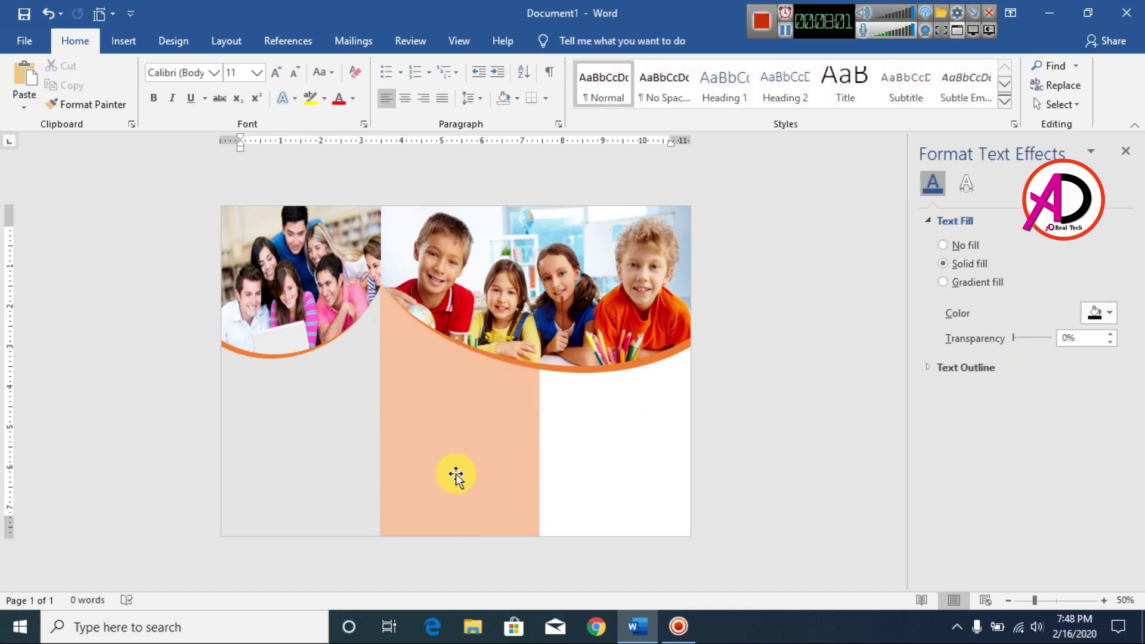
Duplicate the orange panel and place the copy against the page's right edge as the third panel.
{"action": "left_click", "coordinate": [539, 479]}
{"action": "left_click_drag", "start_coordinate": [504, 452], "coordinate": [655, 447]}
{"action": "left_click", "coordinate": [720, 460]}
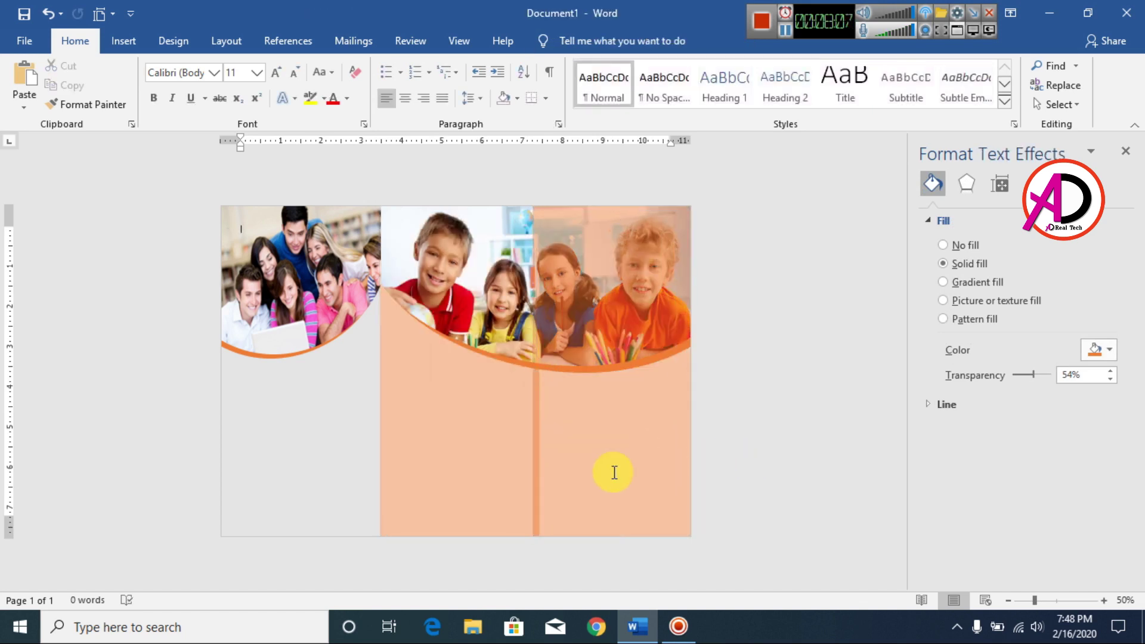
Change the third panel's fill to the blue theme color.
{"action": "left_click", "coordinate": [642, 453]}
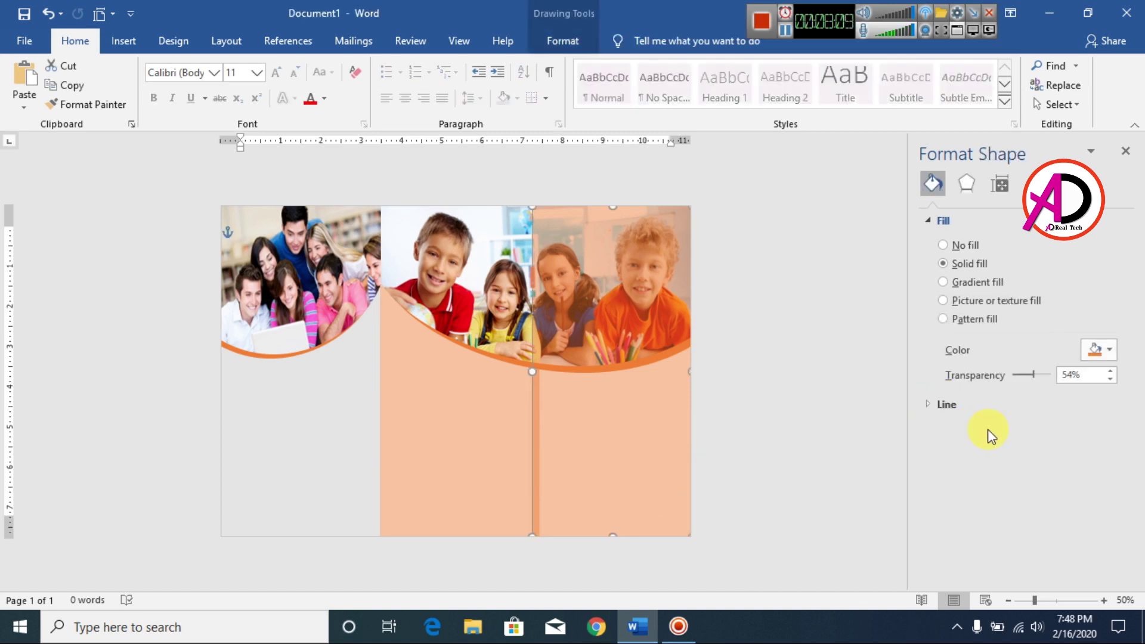
{"action": "left_click", "coordinate": [1109, 350]}
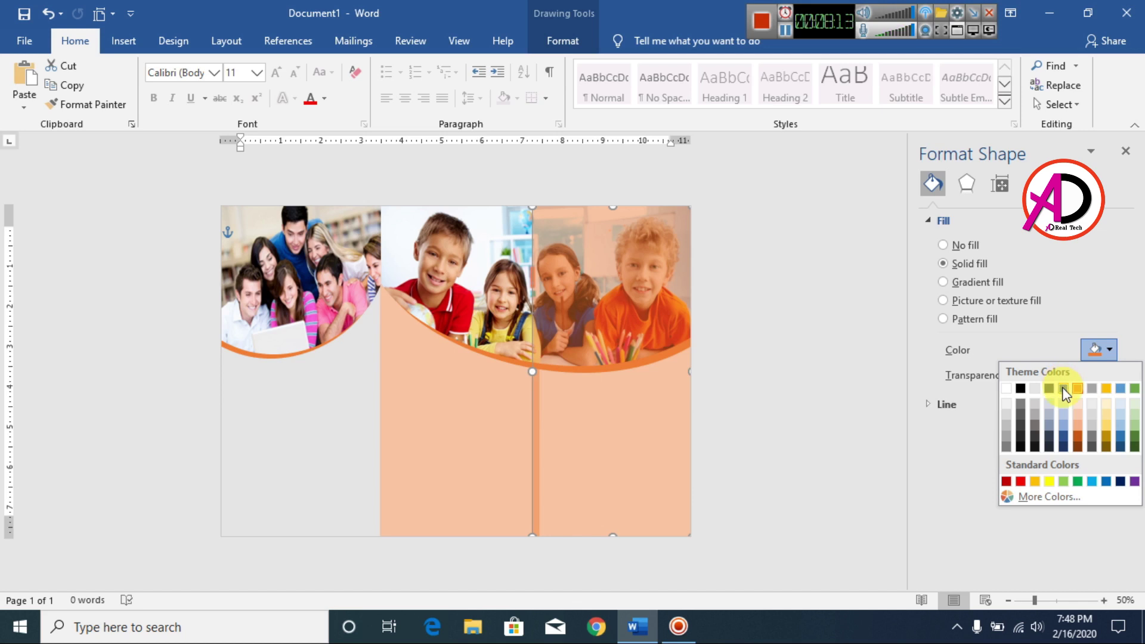
{"action": "left_click", "coordinate": [1063, 388]}
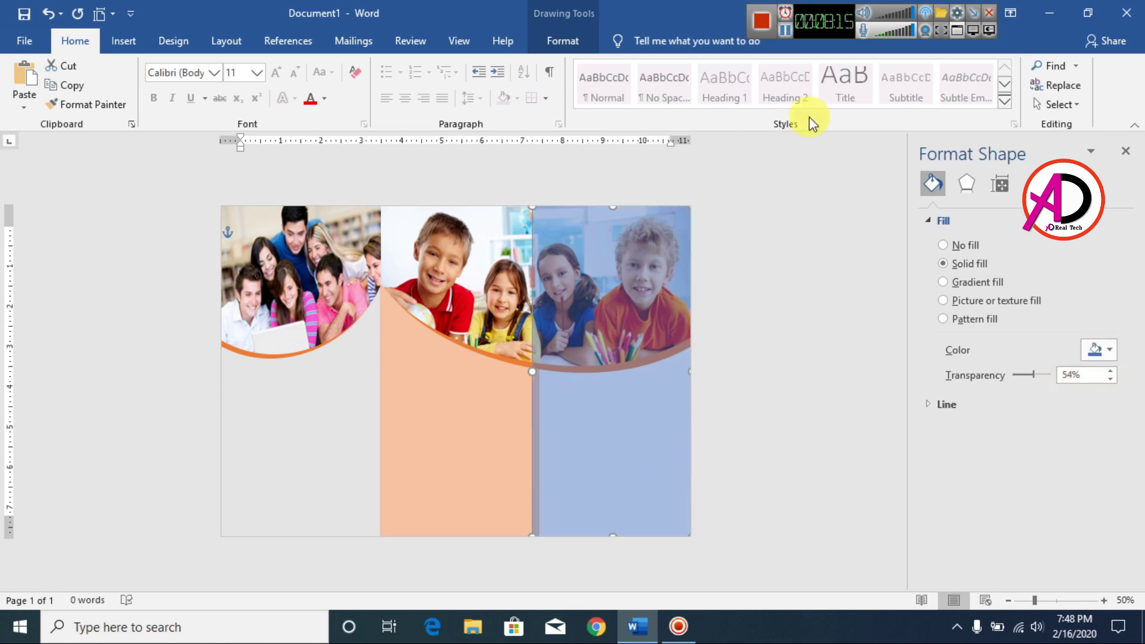
Send the blue panel to the back, behind the children picture.
{"action": "left_click", "coordinate": [577, 46]}
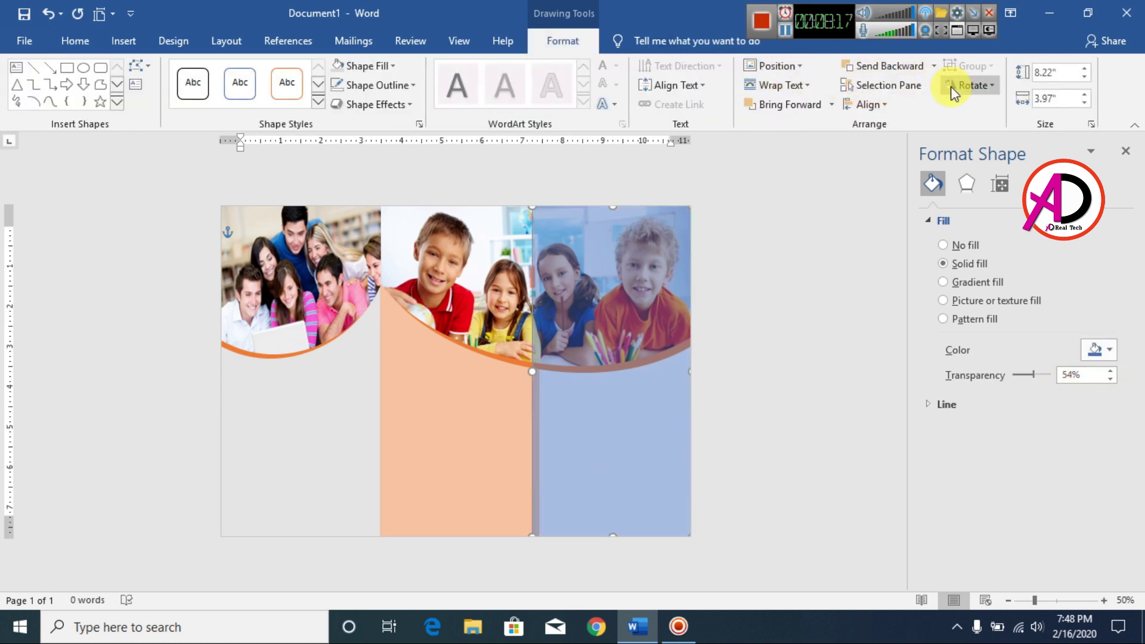
{"action": "left_click", "coordinate": [935, 66]}
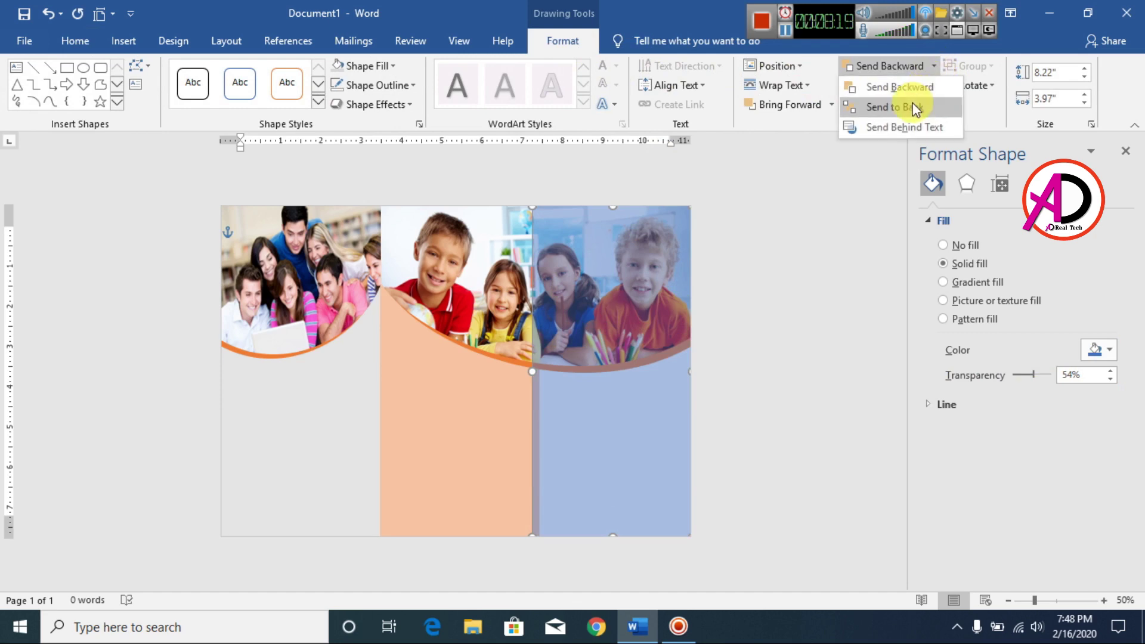
{"action": "left_click", "coordinate": [910, 105]}
{"action": "left_click", "coordinate": [774, 416]}
{"action": "left_click", "coordinate": [533, 401]}
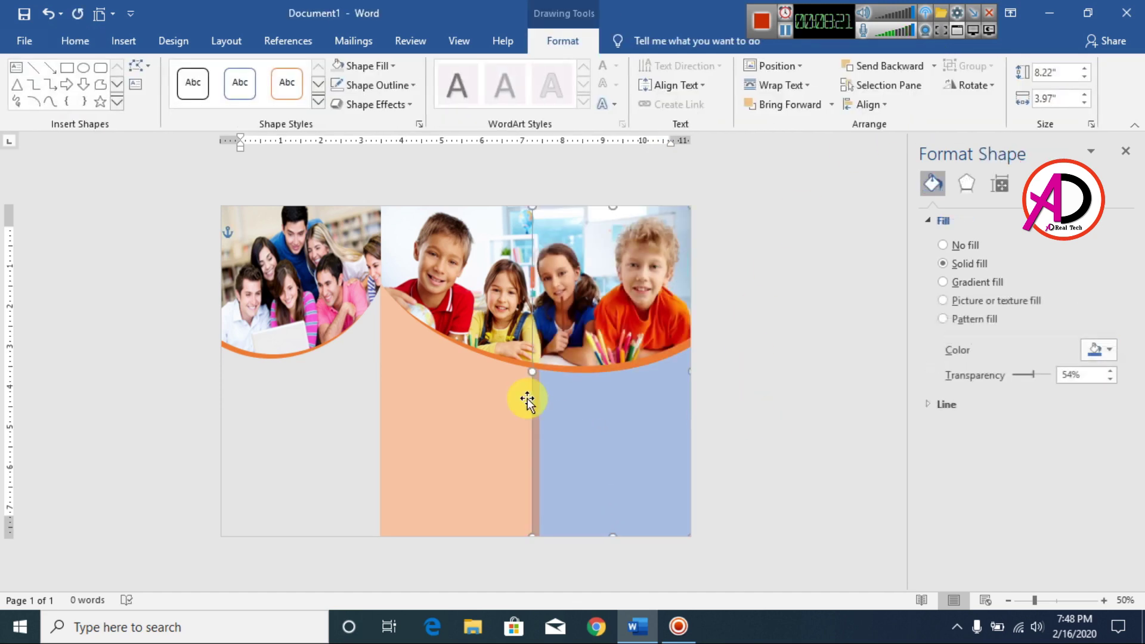
Narrow the blue panel from its left side so it meets the orange panel's edge without overlap.
{"action": "left_click_drag", "start_coordinate": [531, 373], "coordinate": [541, 373]}
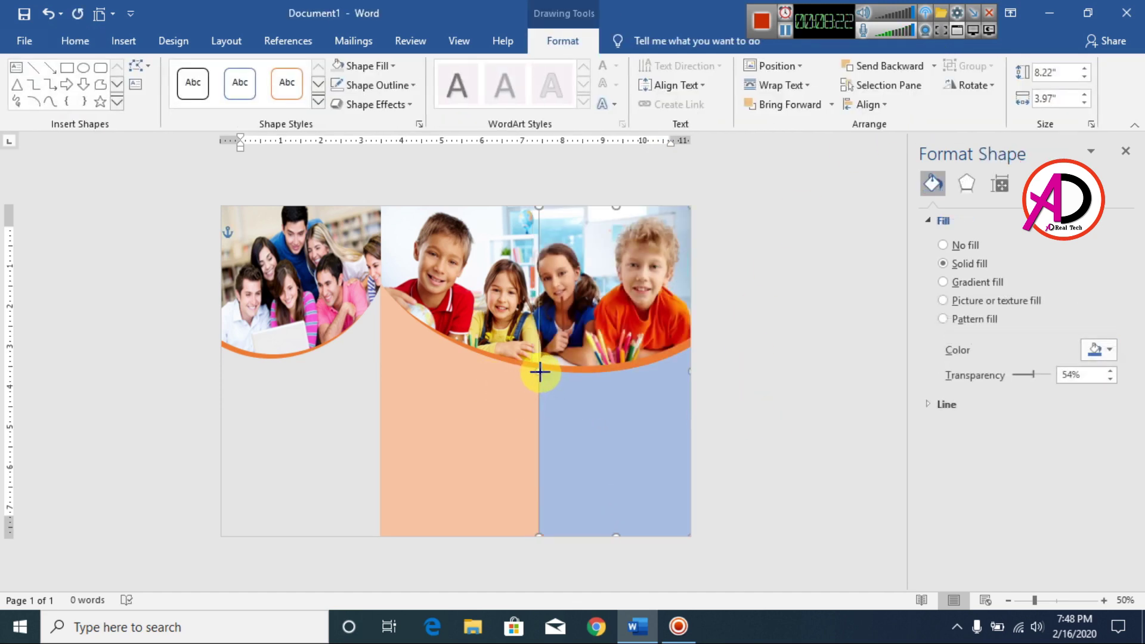
{"action": "left_click", "coordinate": [747, 396]}
{"action": "scroll", "coordinate": [645, 485], "scroll_direction": "down", "scroll_amount": 2}
{"action": "scroll", "coordinate": [653, 483], "scroll_direction": "up", "scroll_amount": 5}
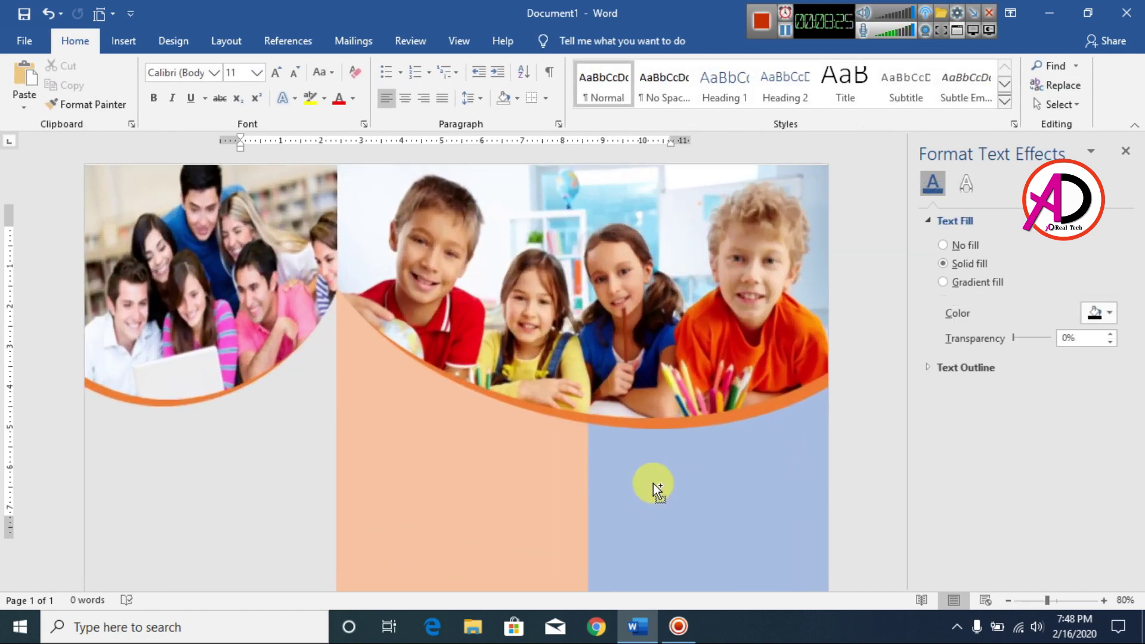
Close the text effects settings and draw a rectangle strip about 0.66" high and 11.71" wide across the page's bottom edge.
{"action": "scroll", "coordinate": [635, 487], "scroll_direction": "down", "scroll_amount": 4}
{"action": "scroll", "coordinate": [631, 506], "scroll_direction": "up", "scroll_amount": 1}
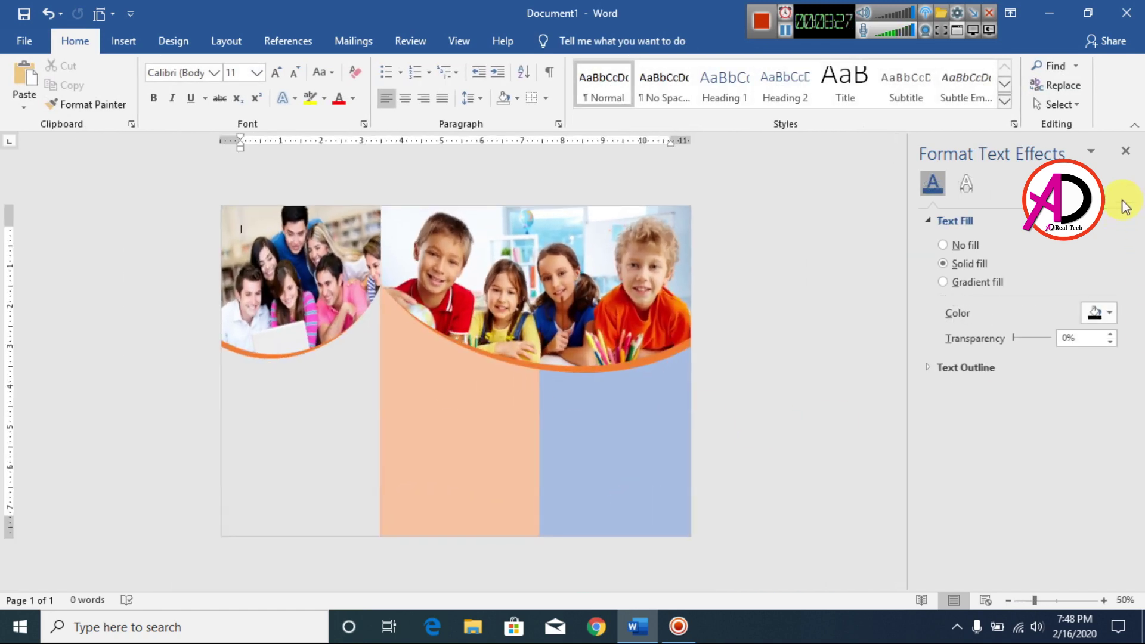
{"action": "left_click", "coordinate": [1125, 152]}
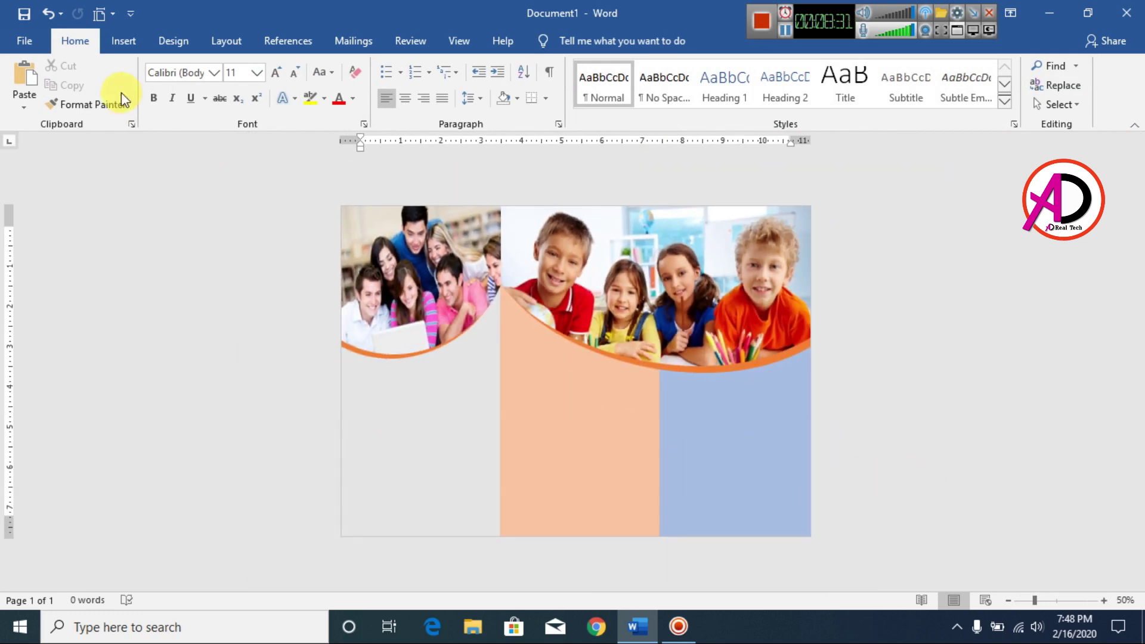
{"action": "left_click", "coordinate": [119, 40]}
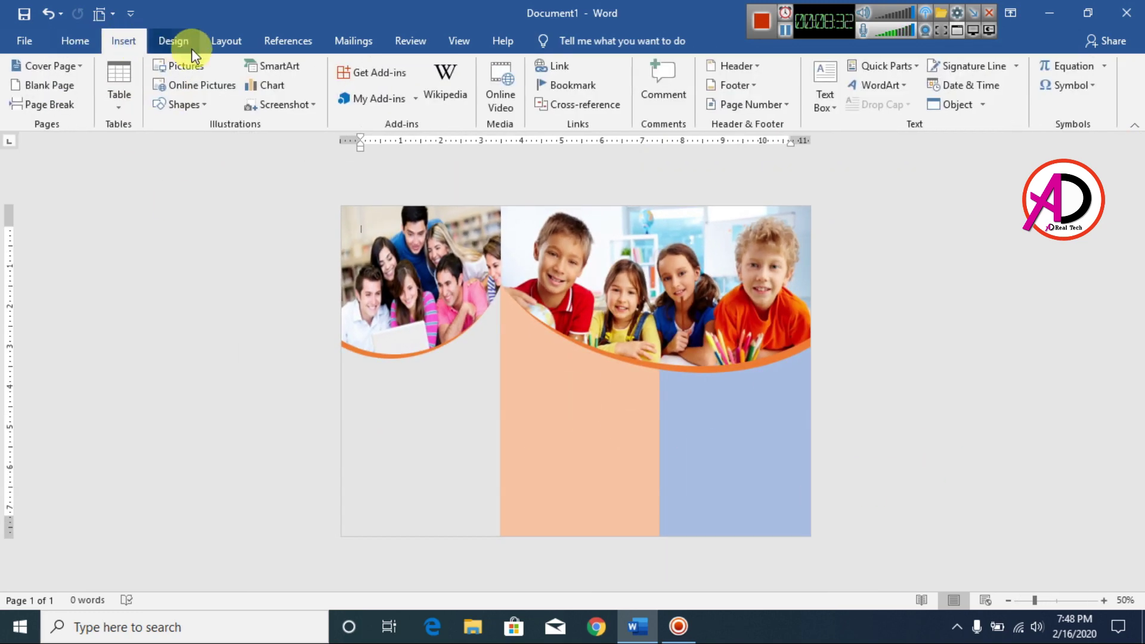
{"action": "left_click", "coordinate": [183, 107]}
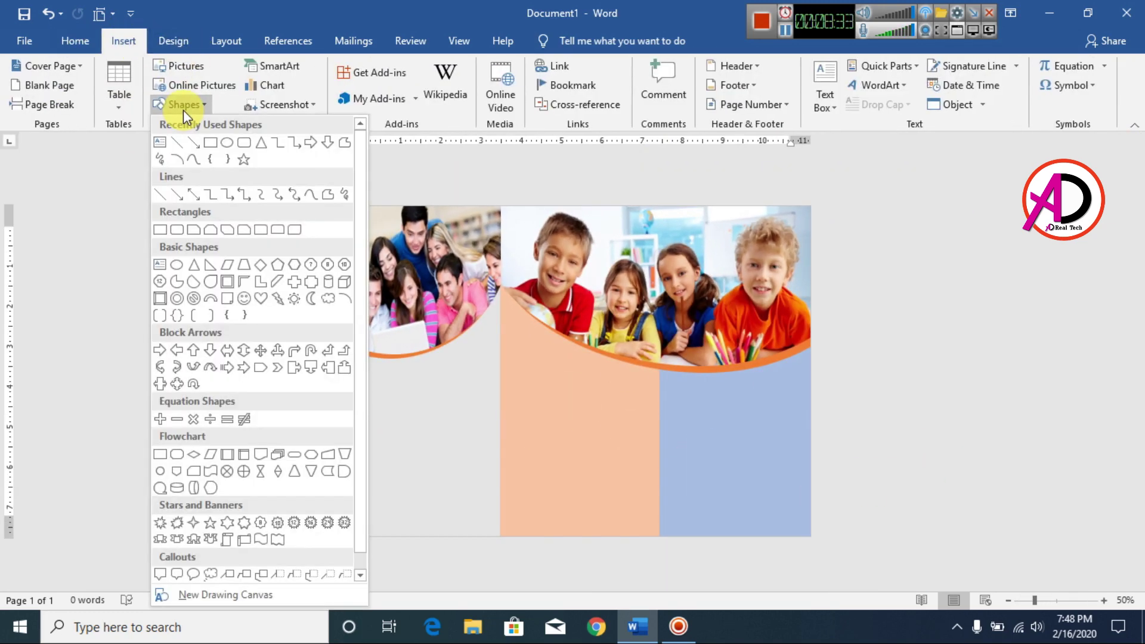
{"action": "left_click", "coordinate": [211, 144]}
{"action": "mouse_move", "coordinate": [342, 510]}
{"action": "left_mouse_down"}
{"action": "mouse_move", "coordinate": [795, 544]}
{"action": "mouse_move", "coordinate": [810, 535]}
{"action": "left_mouse_up"}
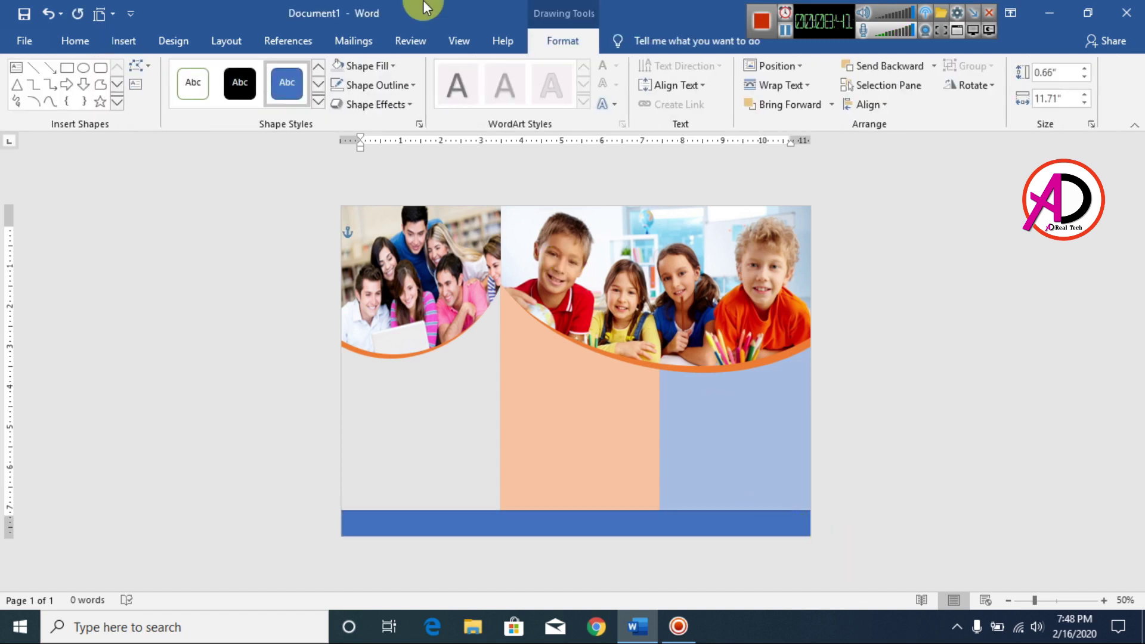
Fill the bottom strip with the orange theme color and remove its outline.
{"action": "left_click", "coordinate": [380, 65]}
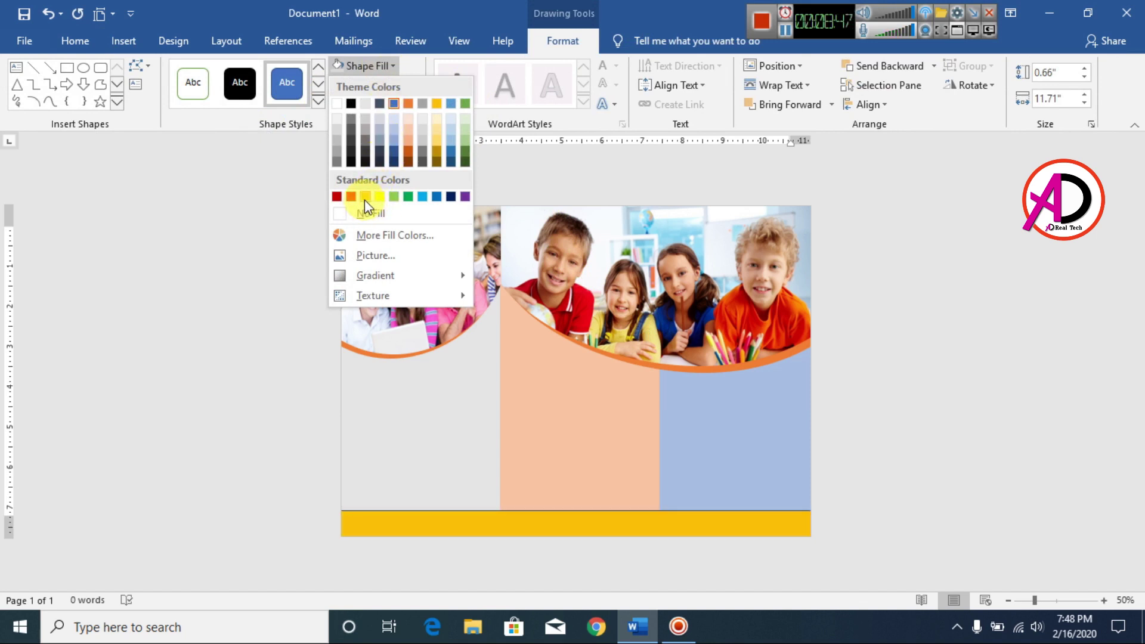
{"action": "left_click", "coordinate": [407, 104]}
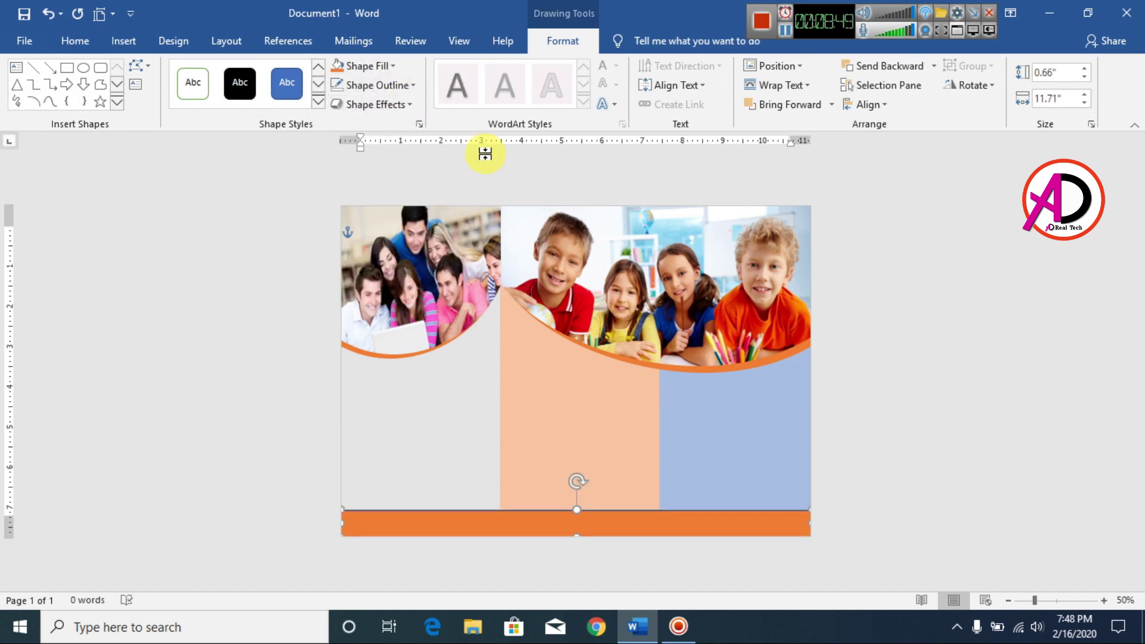
{"action": "left_click", "coordinate": [393, 90]}
{"action": "left_click", "coordinate": [397, 232]}
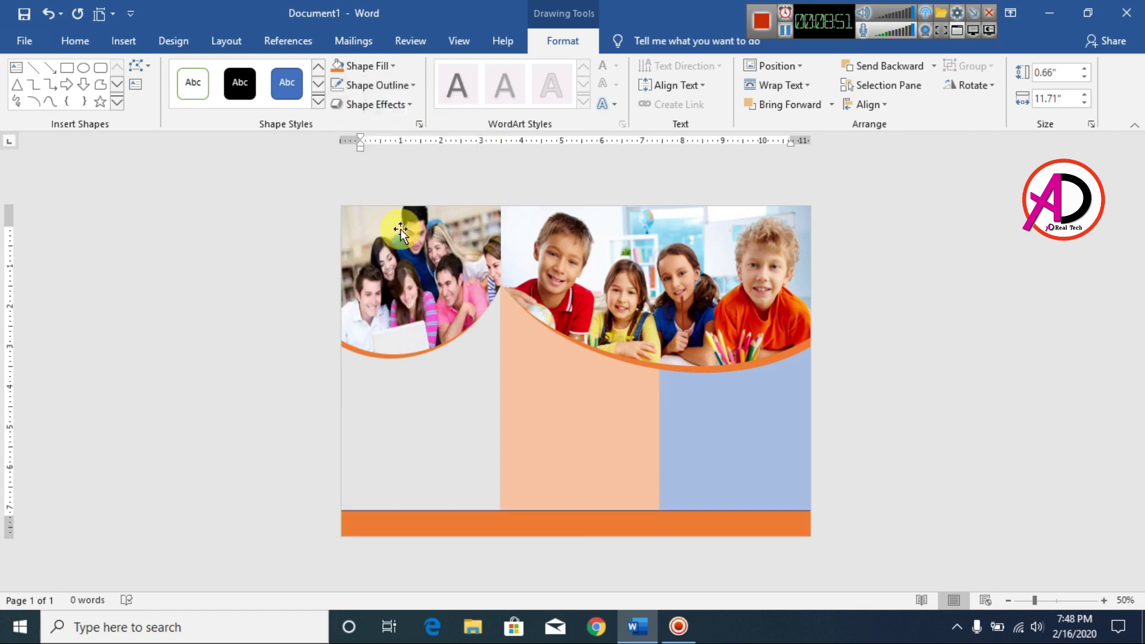
{"action": "left_click", "coordinate": [873, 394]}
Reduce the orange bottom strip's height by lowering its upper edge.
{"action": "left_click", "coordinate": [641, 524]}
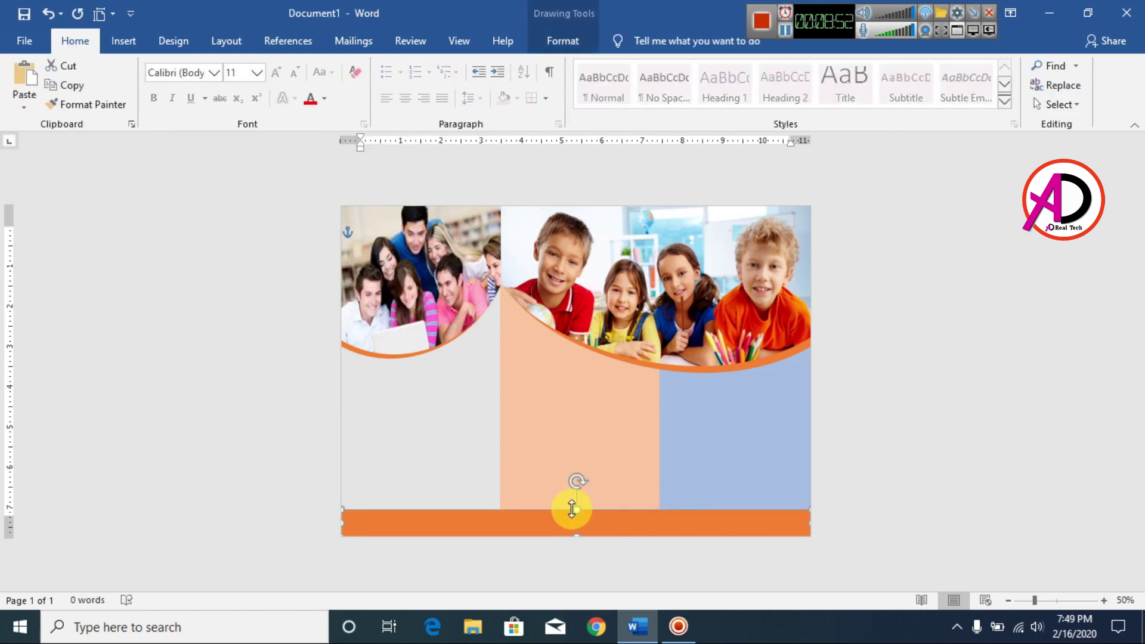
{"action": "left_click_drag", "start_coordinate": [579, 511], "coordinate": [577, 519]}
{"action": "left_click", "coordinate": [820, 499]}
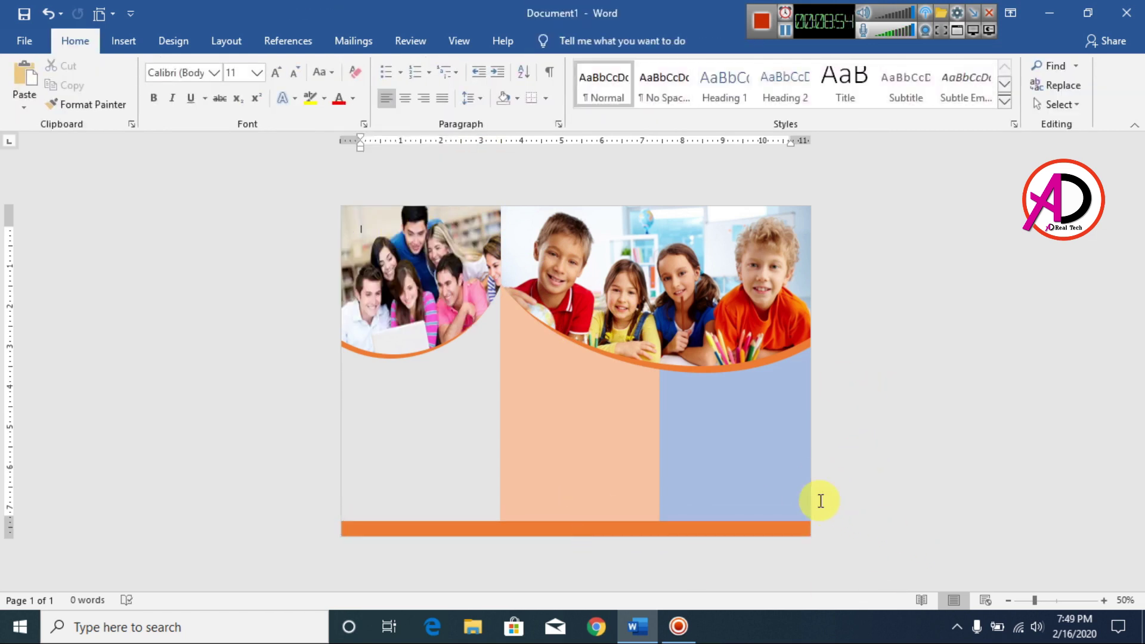
Examine the page layout from the curved header pictures down to the orange bottom strip.
{"action": "scroll", "coordinate": [508, 404], "scroll_direction": "up", "scroll_amount": 2}
{"action": "scroll", "coordinate": [919, 455], "scroll_direction": "down", "scroll_amount": 4}
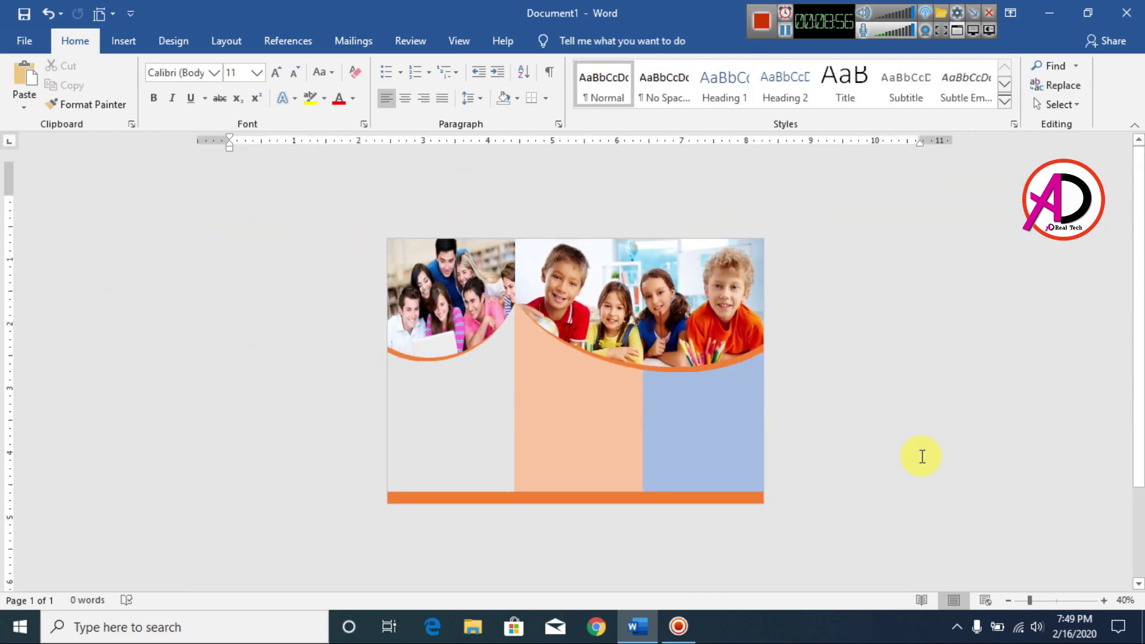
{"action": "scroll", "coordinate": [559, 384], "scroll_direction": "up", "scroll_amount": 3}
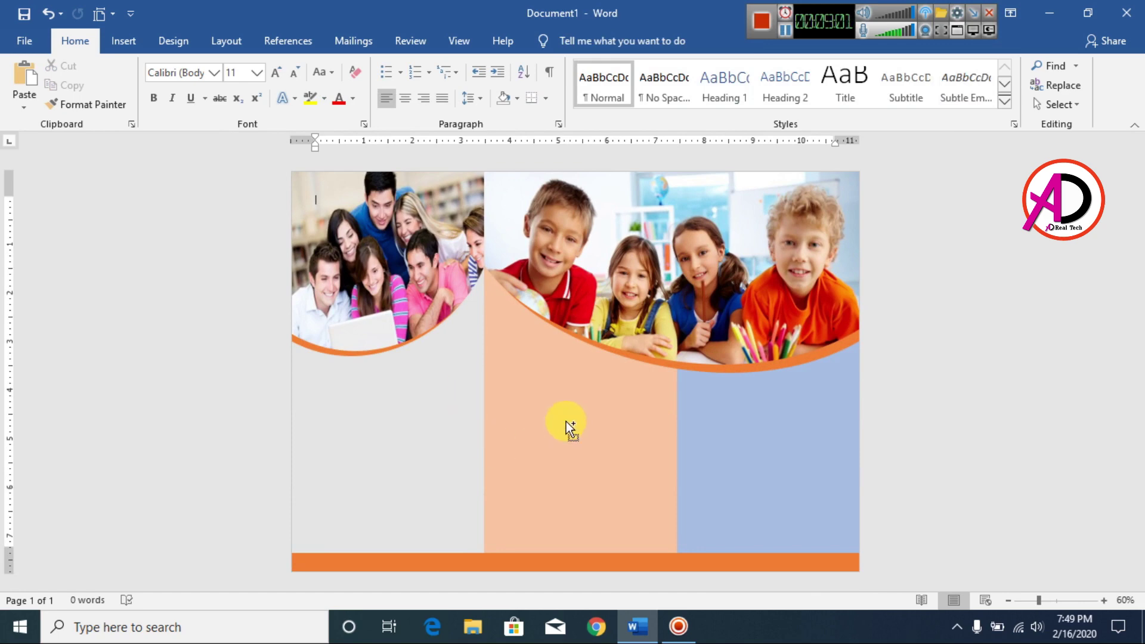
{"action": "scroll", "coordinate": [567, 427], "scroll_direction": "up", "scroll_amount": 3}
{"action": "scroll", "coordinate": [239, 476], "scroll_direction": "up", "scroll_amount": 3}
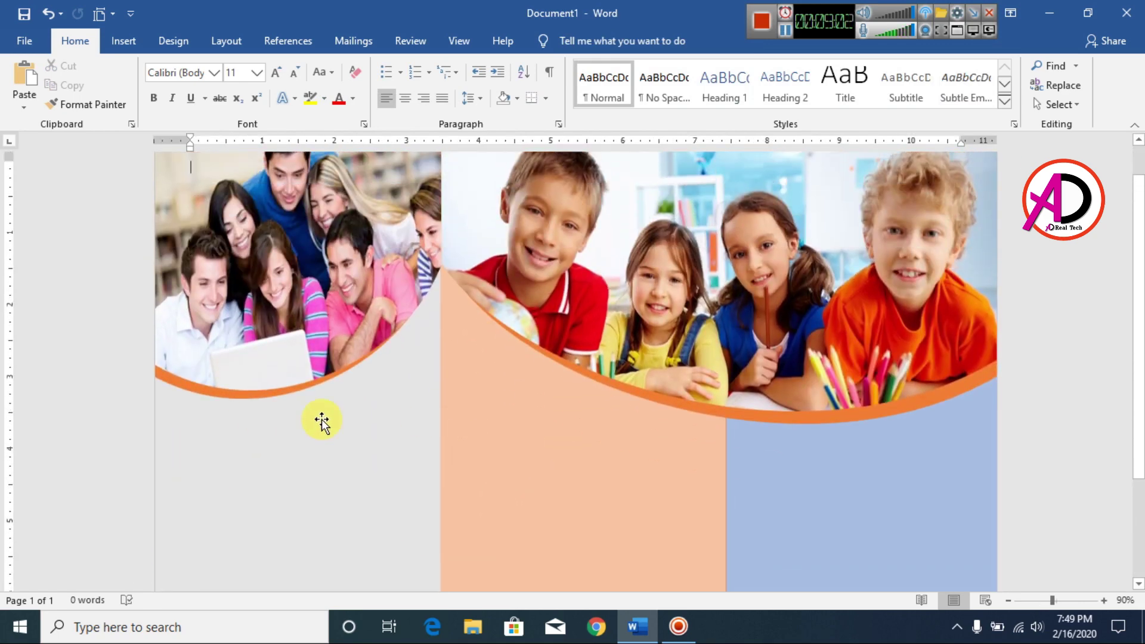
{"action": "scroll", "coordinate": [322, 421], "scroll_direction": "down", "scroll_amount": 3}
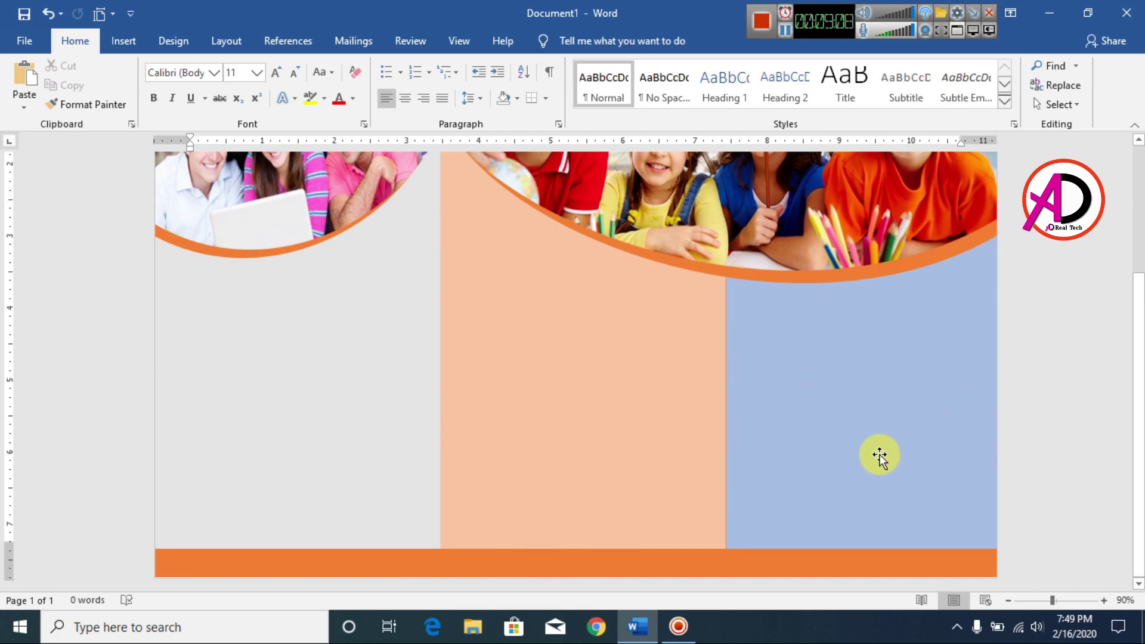
{"action": "scroll", "coordinate": [778, 455], "scroll_direction": "up", "scroll_amount": 3}
{"action": "scroll", "coordinate": [777, 456], "scroll_direction": "down", "scroll_amount": 3}
{"action": "scroll", "coordinate": [778, 456], "scroll_direction": "up", "scroll_amount": 1}
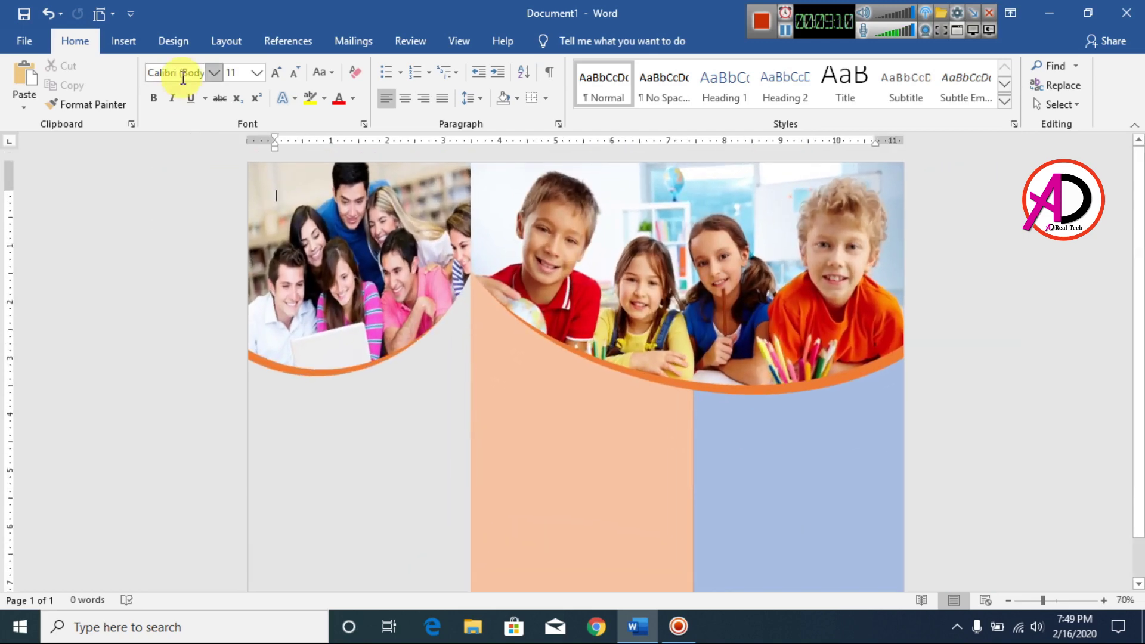
Draw a circle about 1.73" in diameter over the lower curve of the first panel's header picture.
{"action": "left_click", "coordinate": [120, 41]}
{"action": "left_click", "coordinate": [177, 103]}
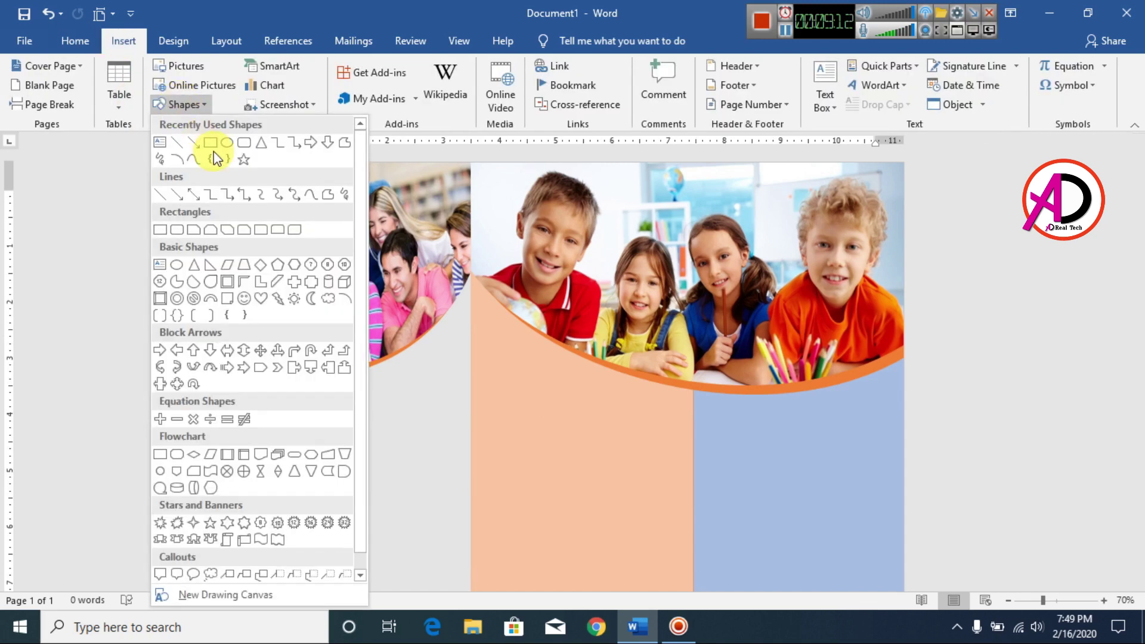
{"action": "left_click", "coordinate": [228, 143]}
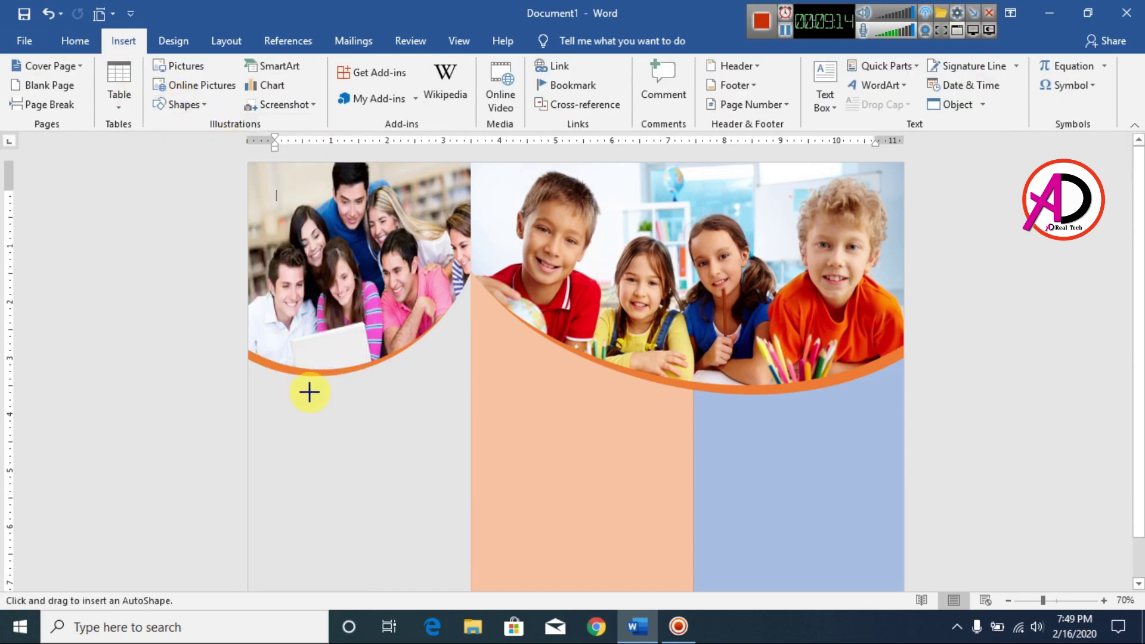
{"action": "left_click_drag", "start_coordinate": [261, 334], "coordinate": [329, 386]}
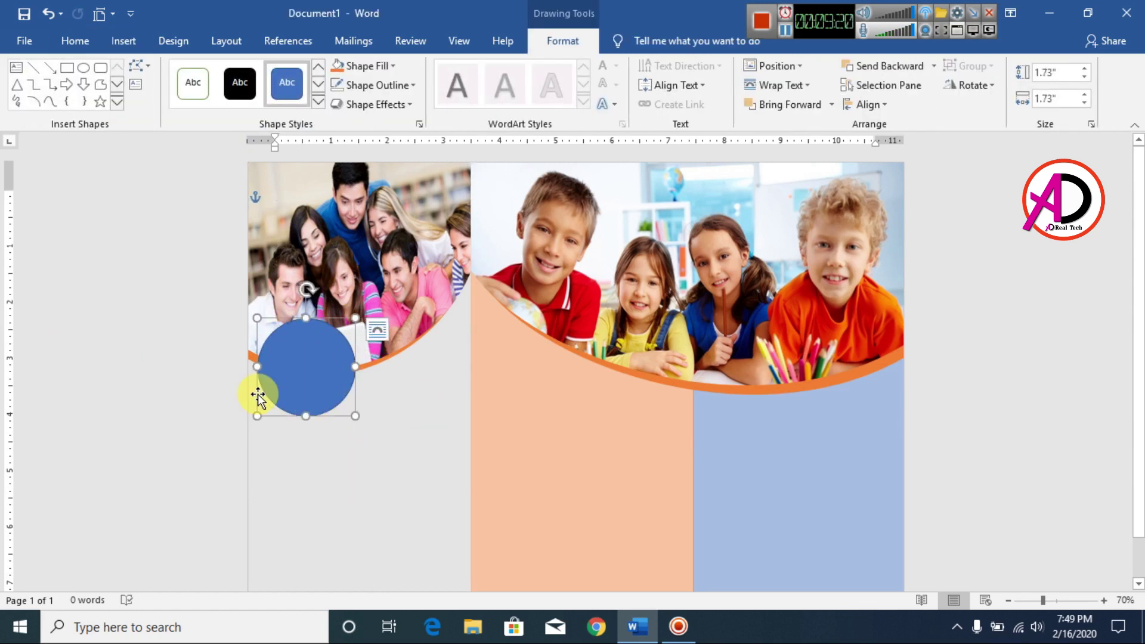
Duplicate the circle, shrink the copy to about 1.19", and place another copy of it farther up the curve.
{"action": "left_click_drag", "start_coordinate": [317, 392], "coordinate": [387, 381], "text": "ctrl"}
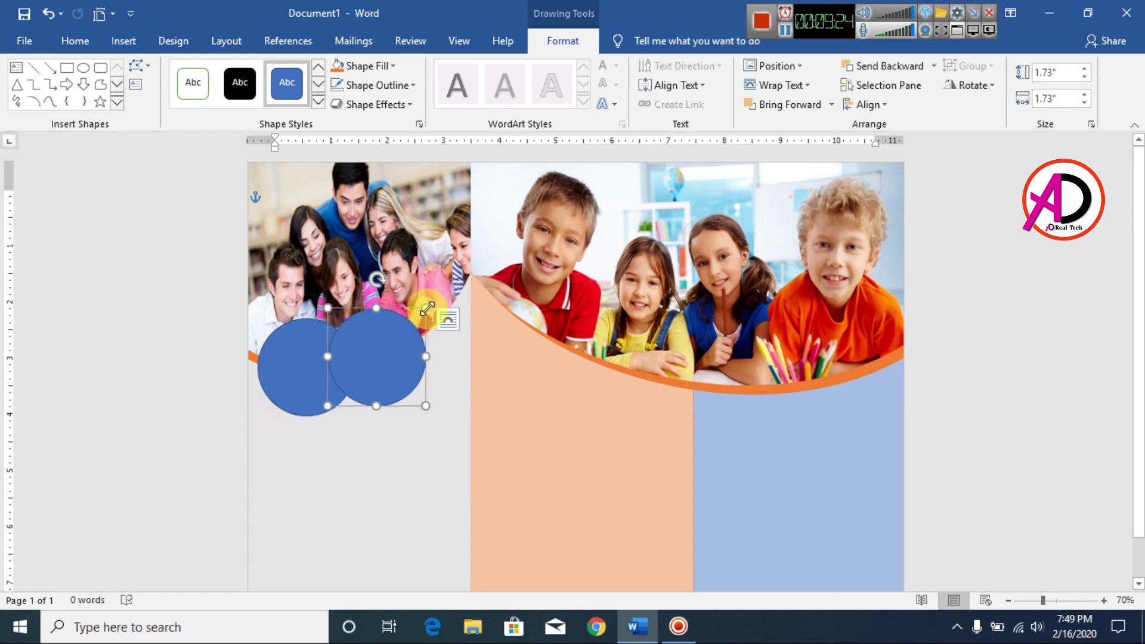
{"action": "left_click_drag", "start_coordinate": [426, 308], "coordinate": [388, 376]}
{"action": "left_click_drag", "start_coordinate": [397, 363], "coordinate": [440, 330]}
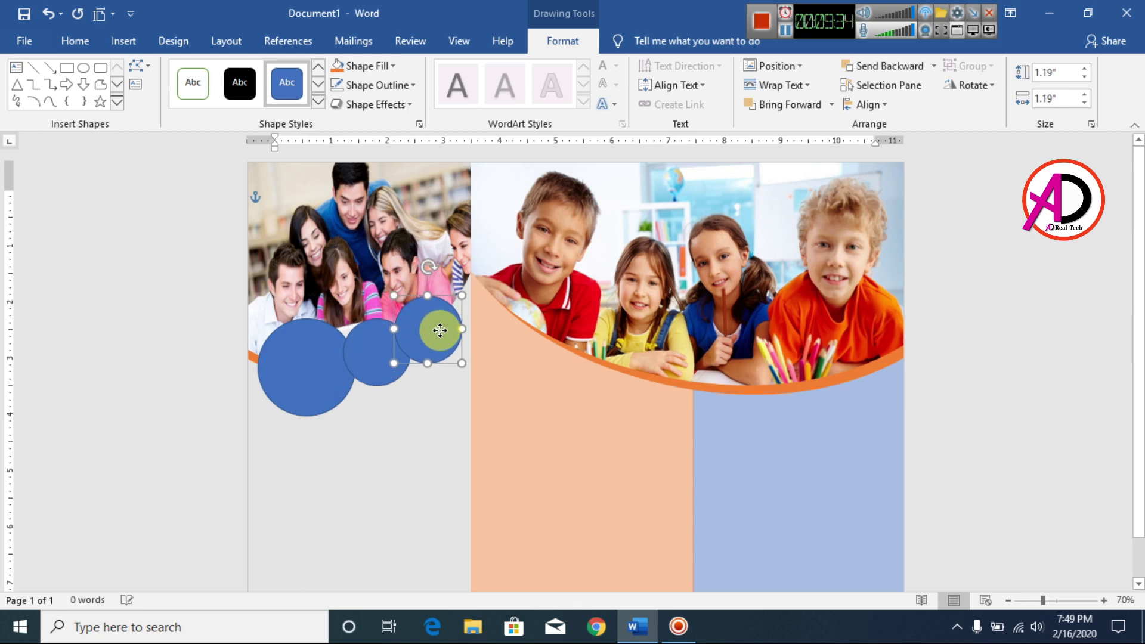
Widen the picture inside the first panel's header crop and shift it slightly left within the frame.
{"action": "left_click", "coordinate": [341, 212]}
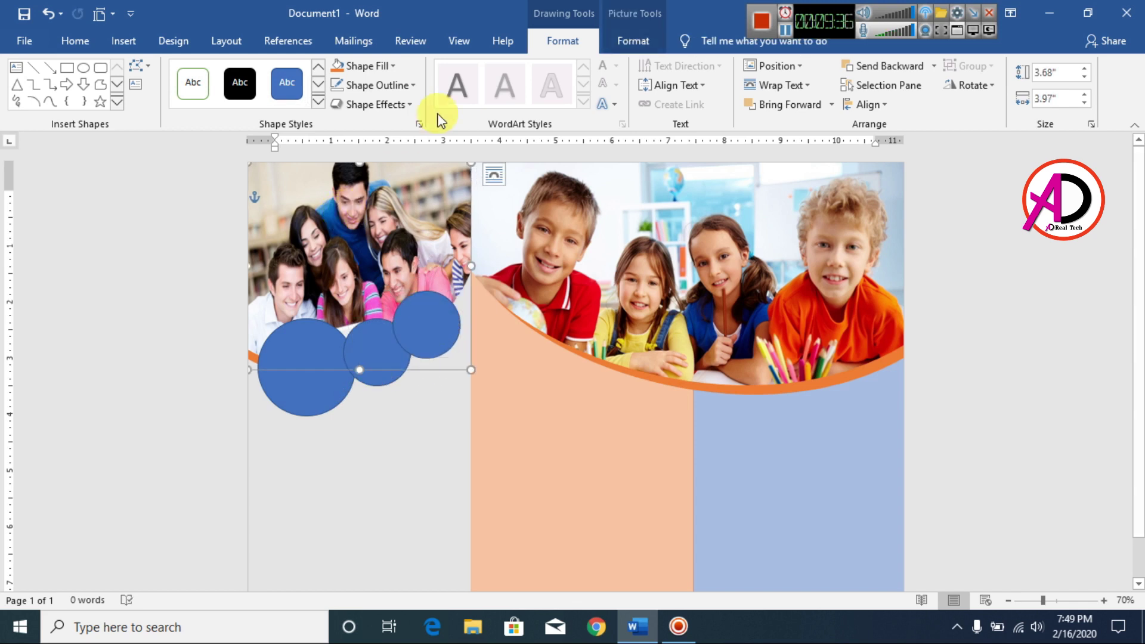
{"action": "left_click", "coordinate": [639, 41]}
{"action": "left_click", "coordinate": [972, 73]}
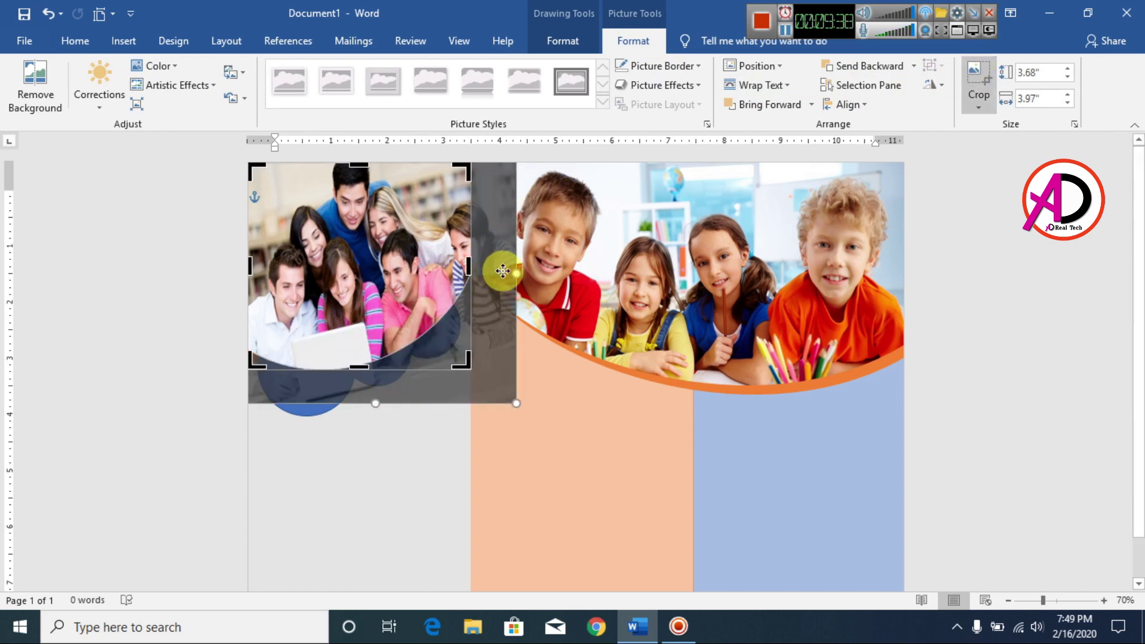
{"action": "left_click_drag", "start_coordinate": [516, 277], "coordinate": [600, 275]}
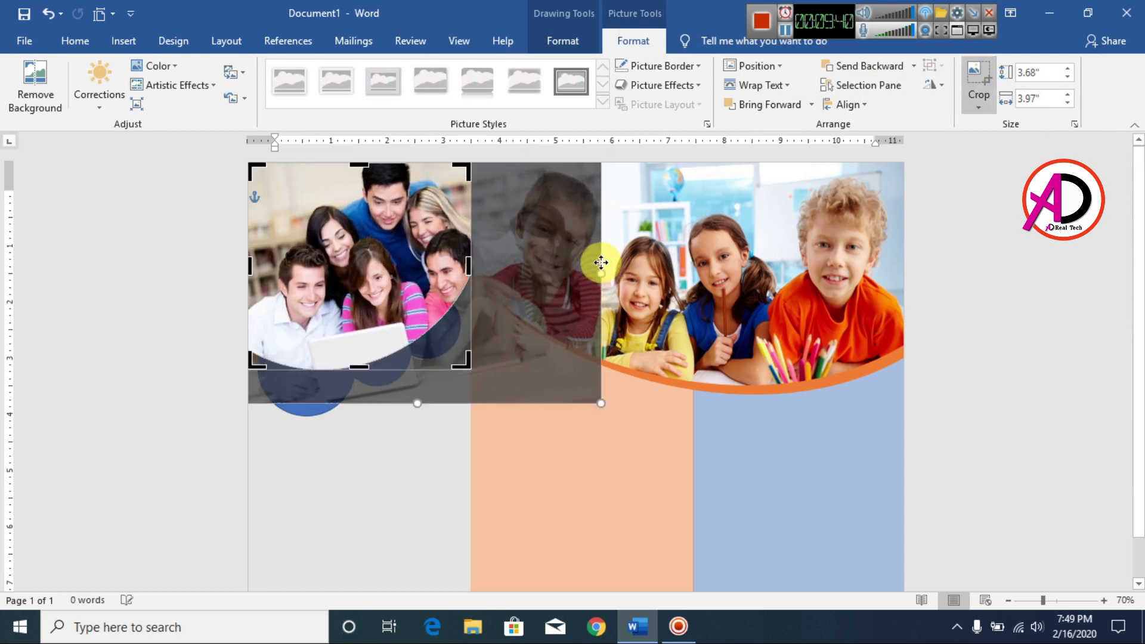
{"action": "left_click_drag", "start_coordinate": [341, 279], "coordinate": [324, 277]}
{"action": "left_click", "coordinate": [967, 419]}
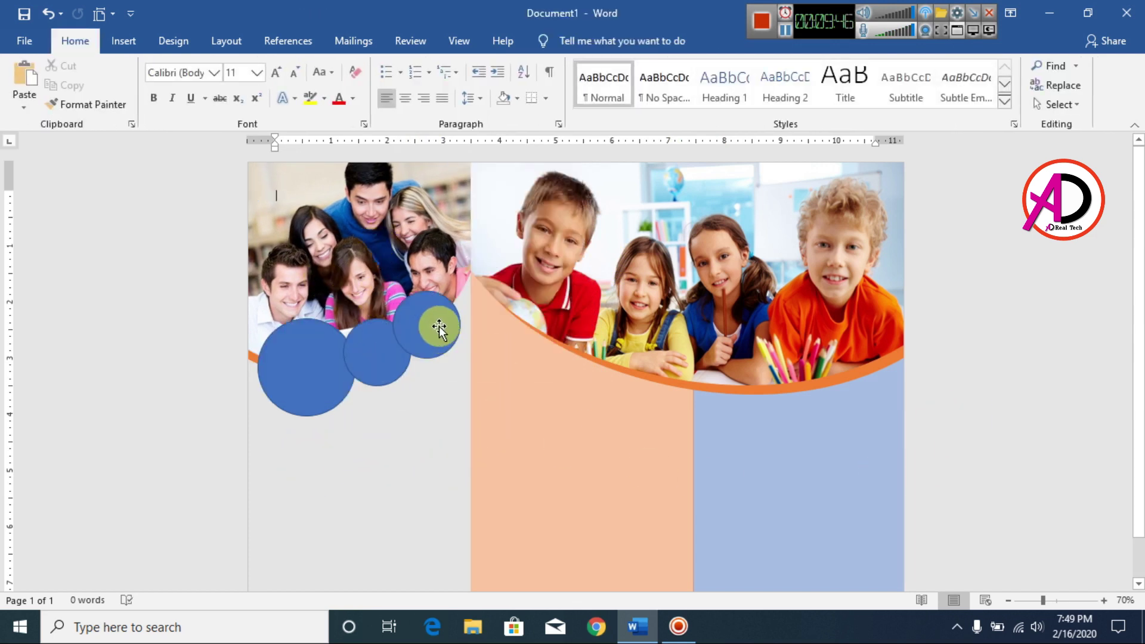
Shrink the third circle in the first panel slightly so the three circles decrease in size along the curve.
{"action": "left_click", "coordinate": [438, 326]}
{"action": "left_click_drag", "start_coordinate": [459, 291], "coordinate": [449, 296]}
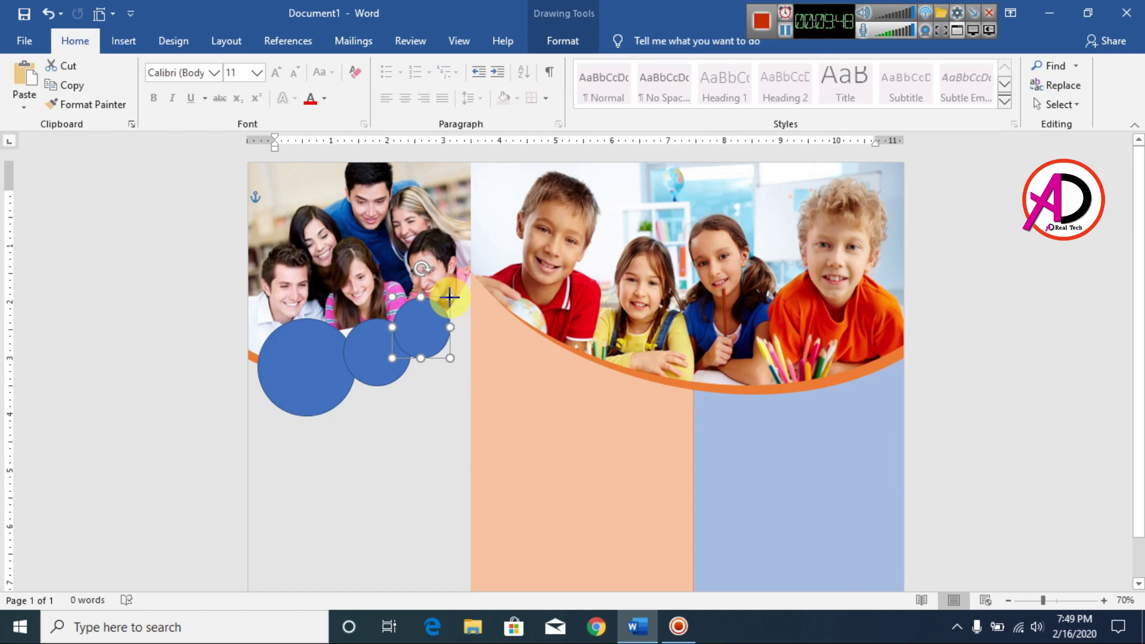
{"action": "left_click", "coordinate": [1010, 385]}
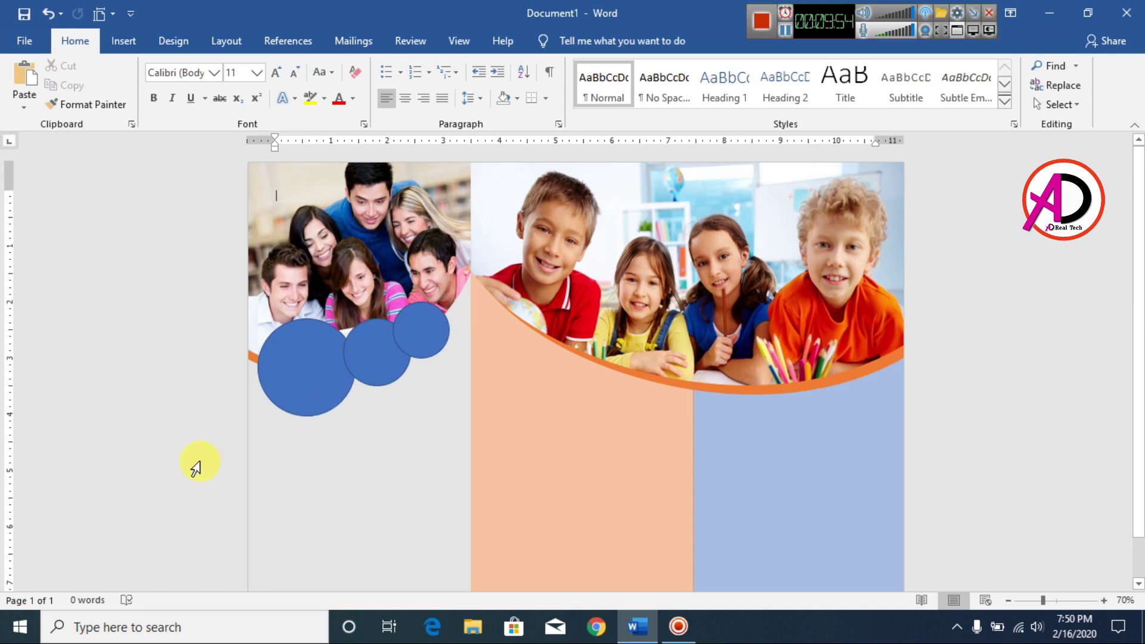
Copy the large circle onto the third panel's header curve and add a smaller duplicate to its left.
{"action": "left_click", "coordinate": [306, 384]}
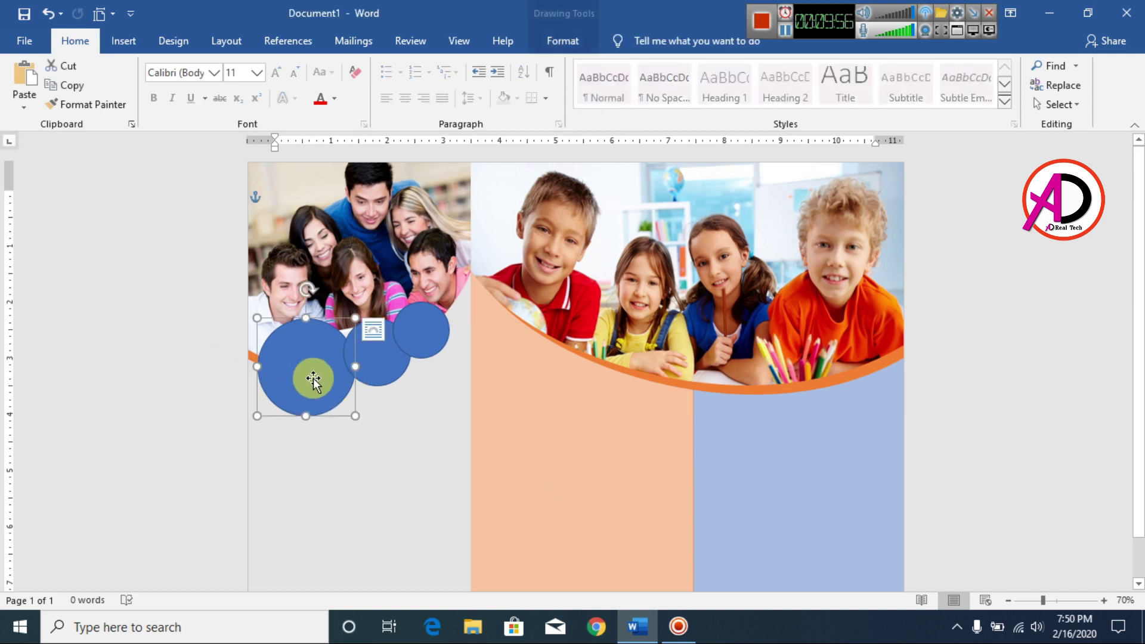
{"action": "left_click_drag", "start_coordinate": [314, 428], "coordinate": [302, 428]}
{"action": "left_click_drag", "start_coordinate": [768, 426], "coordinate": [808, 335]}
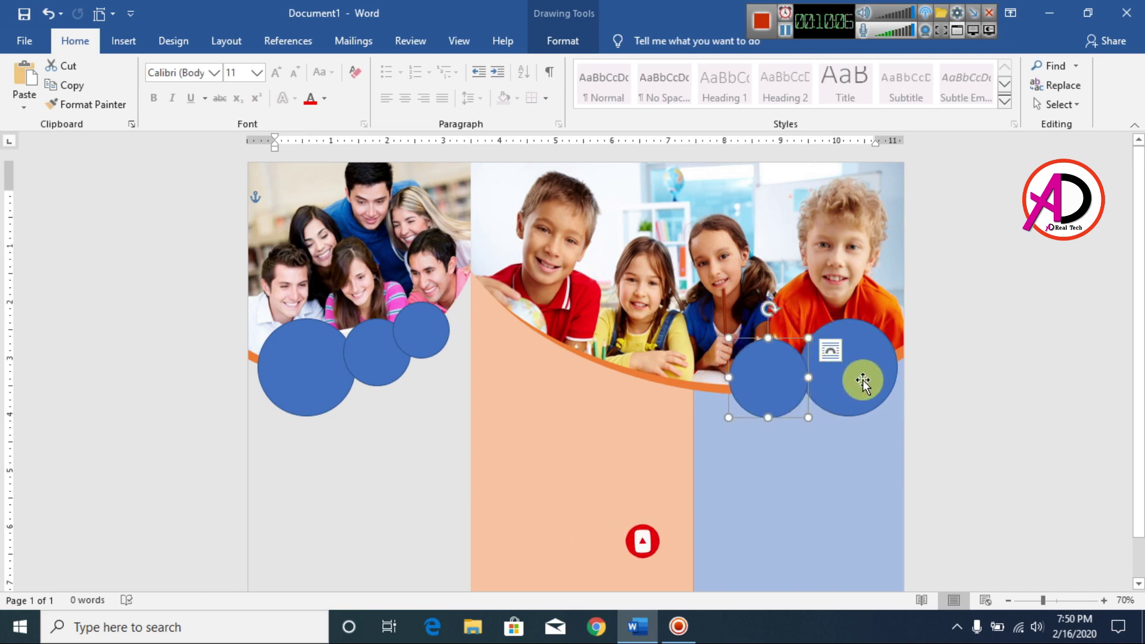
Move the third panel's large circle up against the page's right edge and shift the smaller circle next to it.
{"action": "left_click", "coordinate": [861, 361]}
{"action": "left_click_drag", "start_coordinate": [861, 360], "coordinate": [873, 348]}
{"action": "left_click_drag", "start_coordinate": [788, 386], "coordinate": [806, 389]}
{"action": "left_click", "coordinate": [1097, 416]}
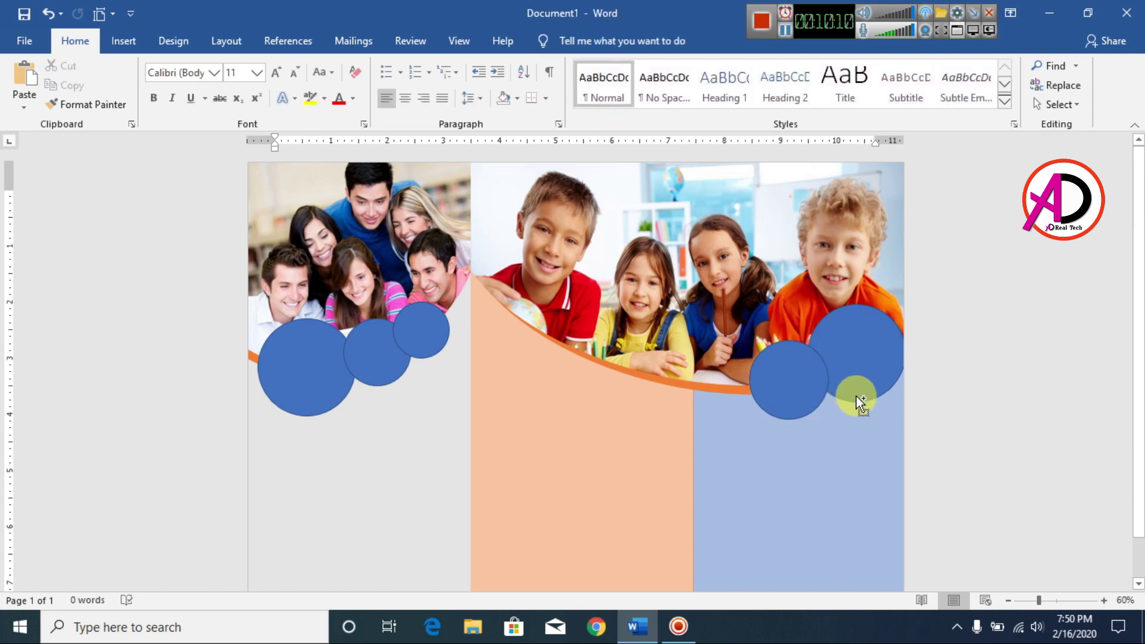
Fill the first panel's largest circle with the picture getty_rf_photo_of_school_children_eating_lunch.
{"action": "scroll", "coordinate": [864, 399], "scroll_direction": "down", "scroll_amount": 2}
{"action": "scroll", "coordinate": [863, 399], "scroll_direction": "up", "scroll_amount": 1}
{"action": "left_click", "coordinate": [353, 348]}
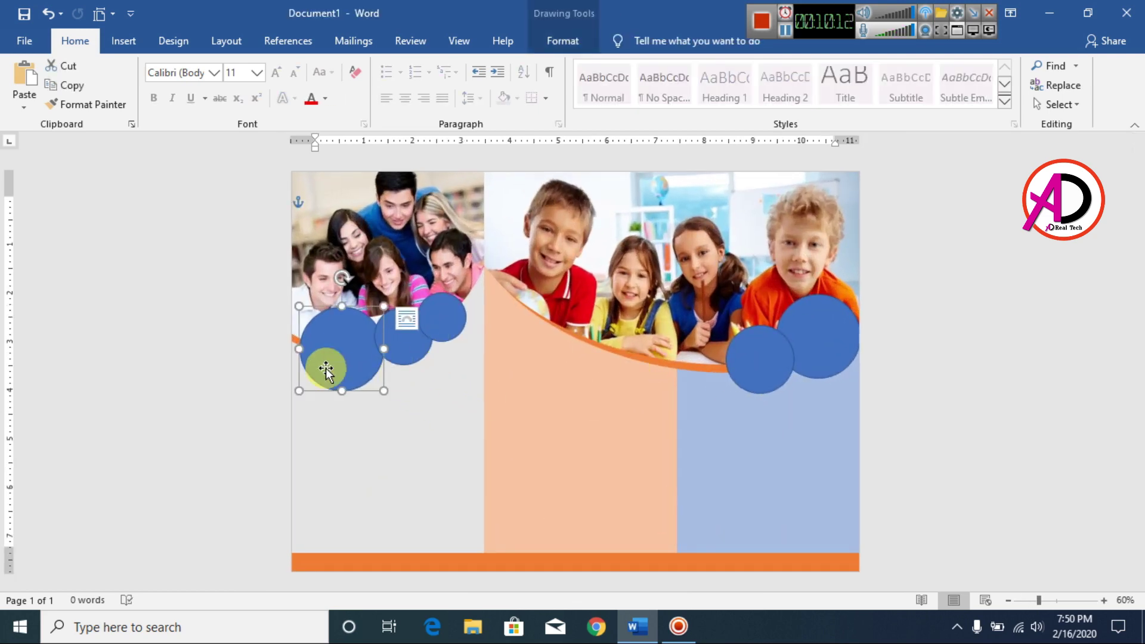
{"action": "left_click", "coordinate": [557, 42]}
{"action": "left_click", "coordinate": [385, 66]}
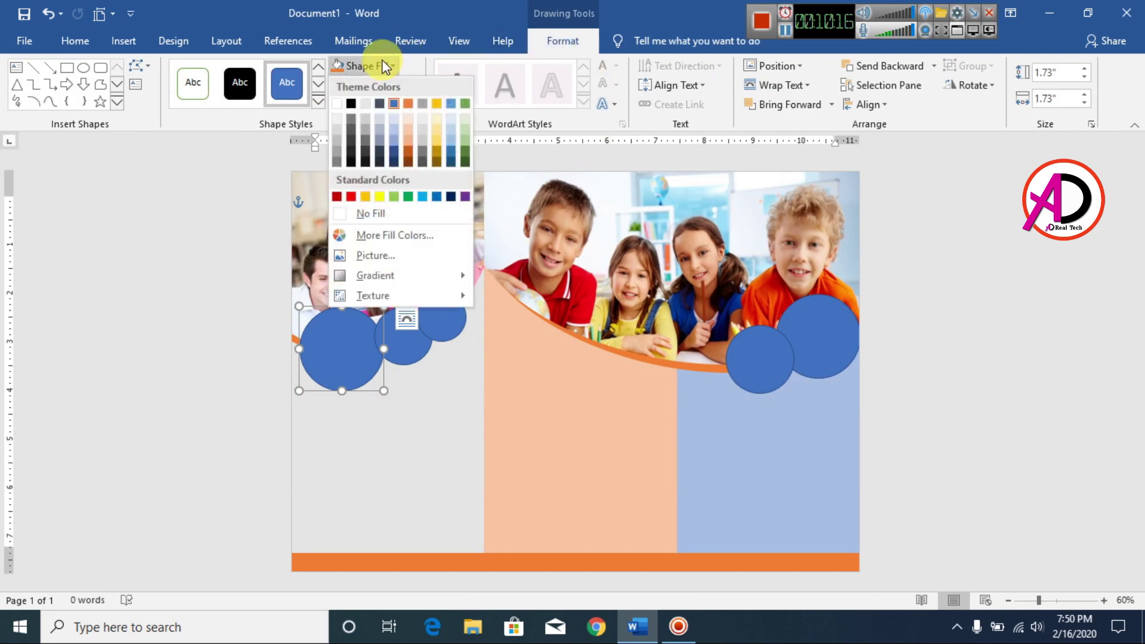
{"action": "left_click", "coordinate": [385, 257]}
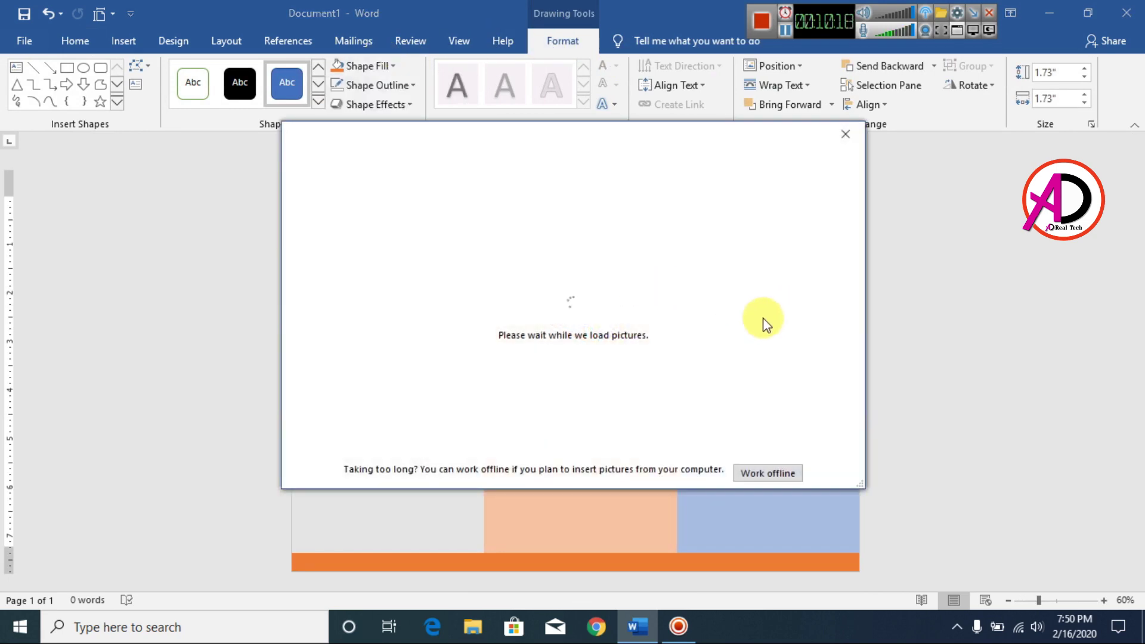
{"action": "left_click", "coordinate": [475, 236]}
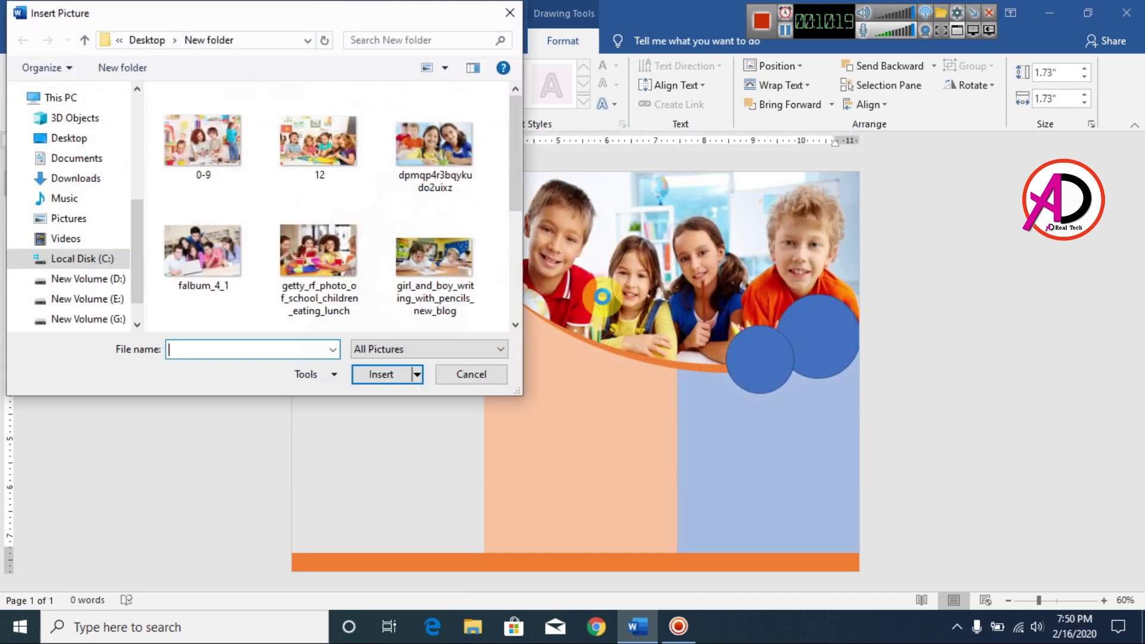
{"action": "left_click", "coordinate": [324, 269]}
{"action": "left_click", "coordinate": [395, 379]}
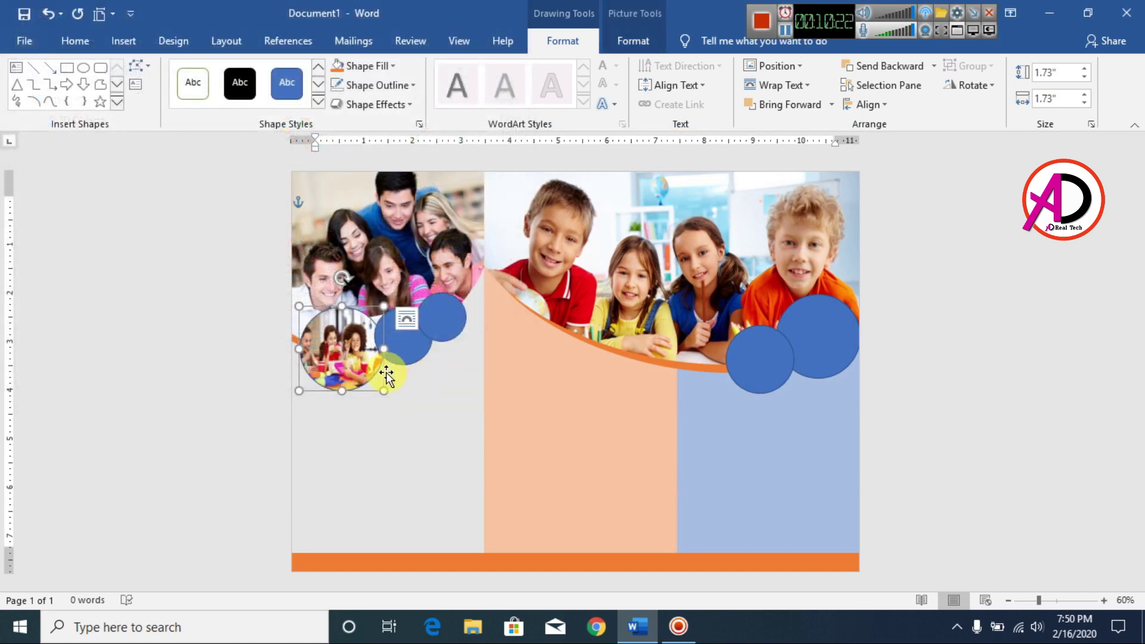
{"action": "scroll", "coordinate": [427, 324], "scroll_direction": "up", "scroll_amount": 7}
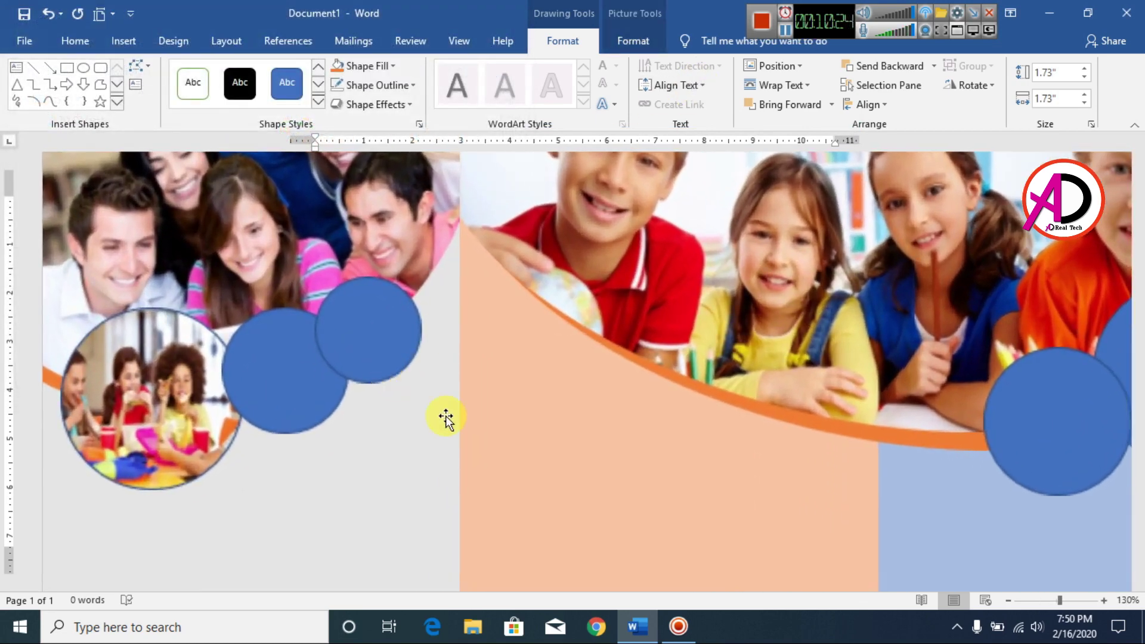
Widen the picture within the crop frame of the first panel's largest circle so the children look less squeezed.
{"action": "scroll", "coordinate": [130, 368], "scroll_direction": "down", "scroll_amount": 1}
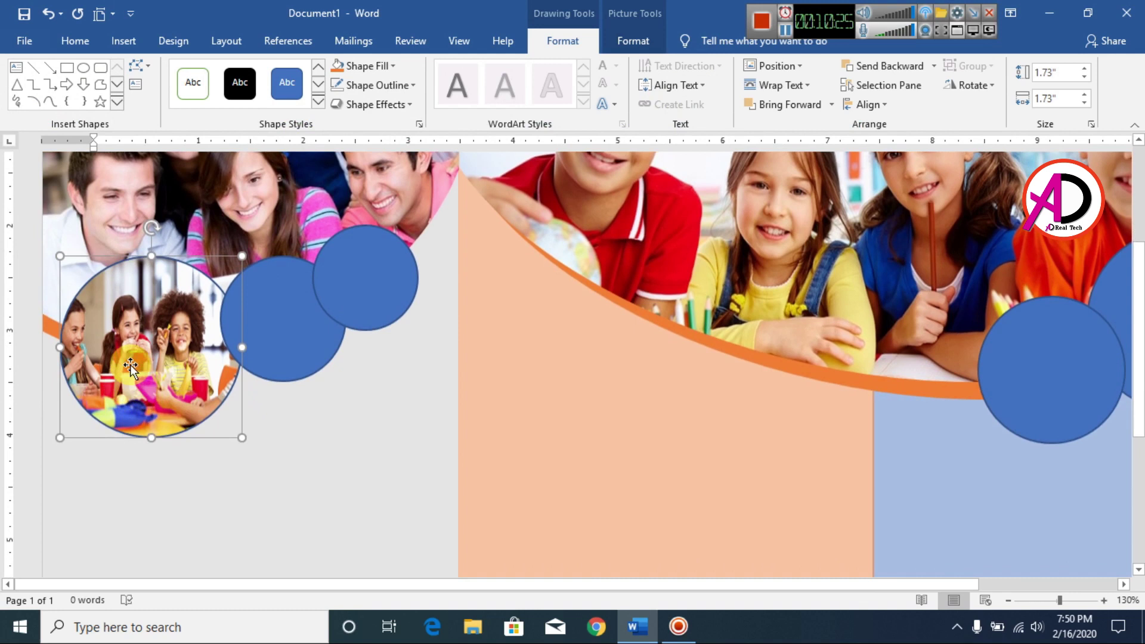
{"action": "left_click", "coordinate": [633, 40]}
{"action": "left_click", "coordinate": [978, 75]}
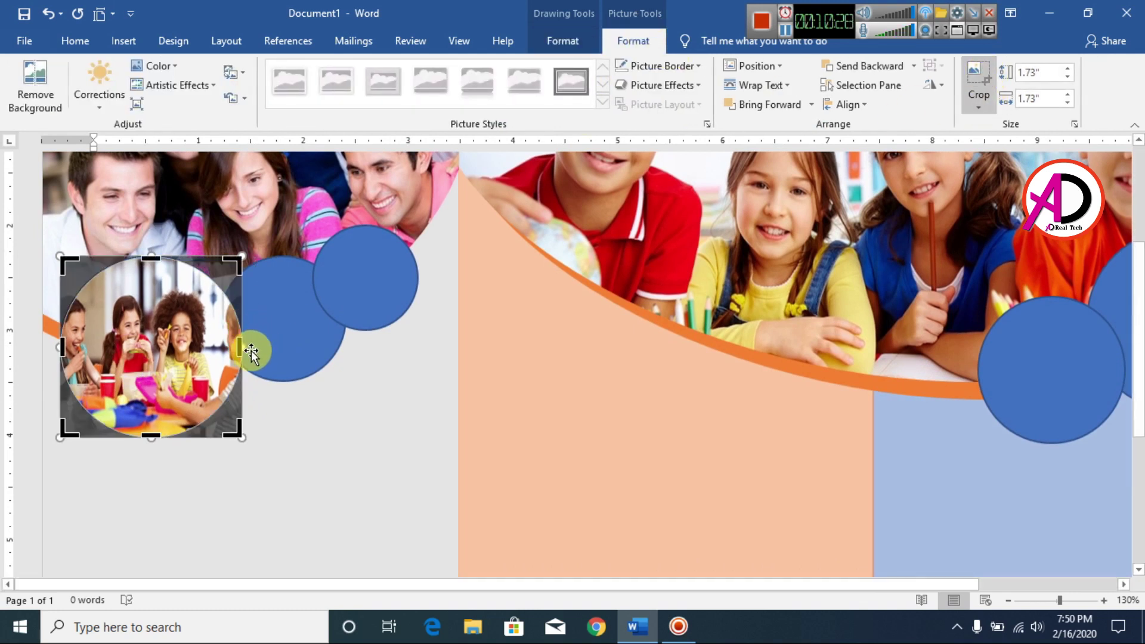
{"action": "left_click_drag", "start_coordinate": [244, 346], "coordinate": [286, 339]}
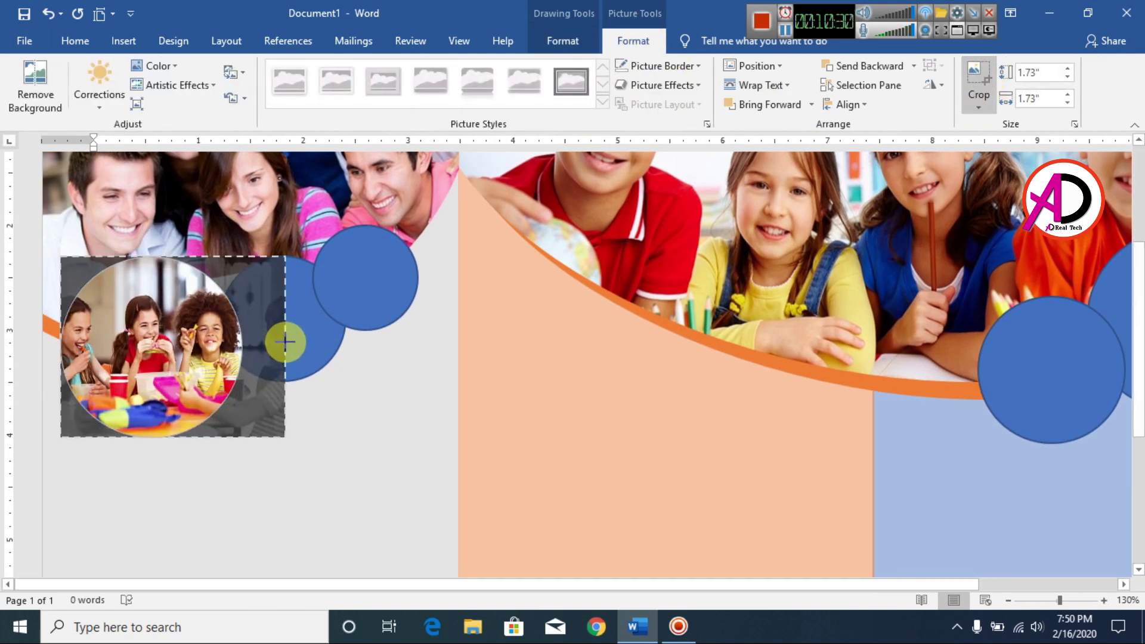
{"action": "left_click_drag", "start_coordinate": [54, 347], "coordinate": [53, 354]}
{"action": "left_click", "coordinate": [369, 432]}
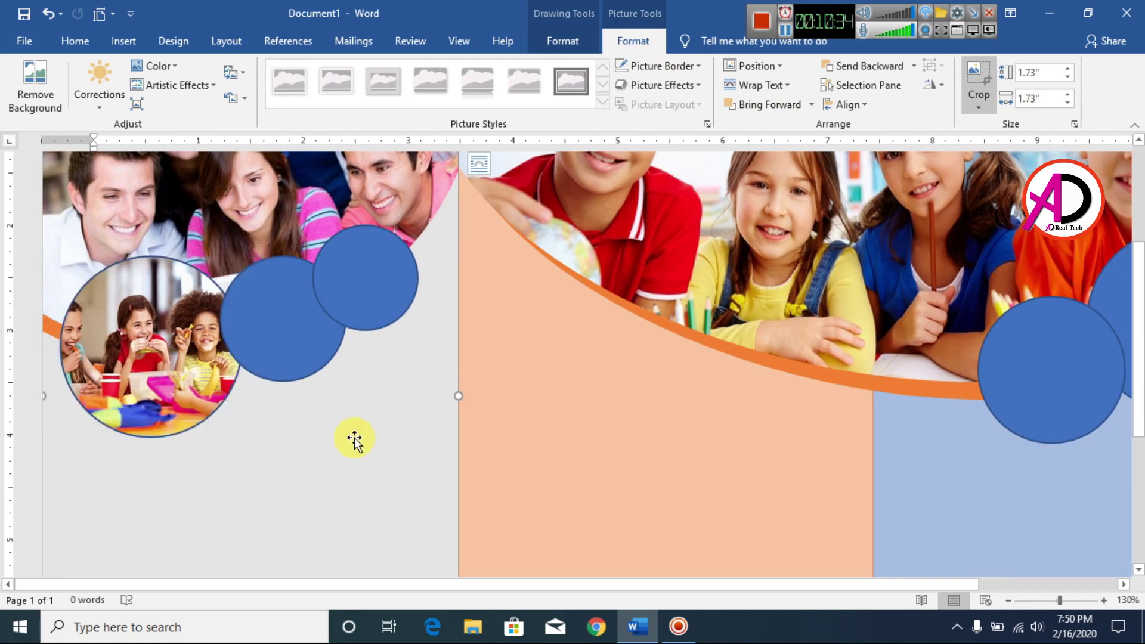
Fill the first panel's middle circle with the picture of two smiling schoolgirls in yellow and blue.
{"action": "left_click", "coordinate": [235, 330]}
{"action": "left_click", "coordinate": [561, 42]}
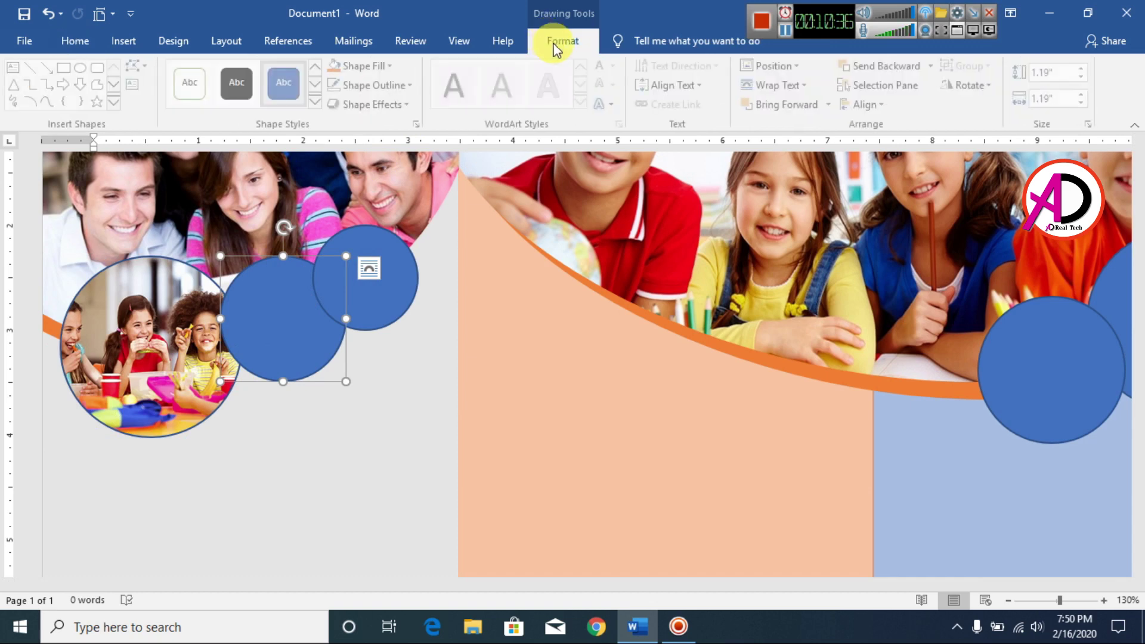
{"action": "left_click", "coordinate": [363, 65]}
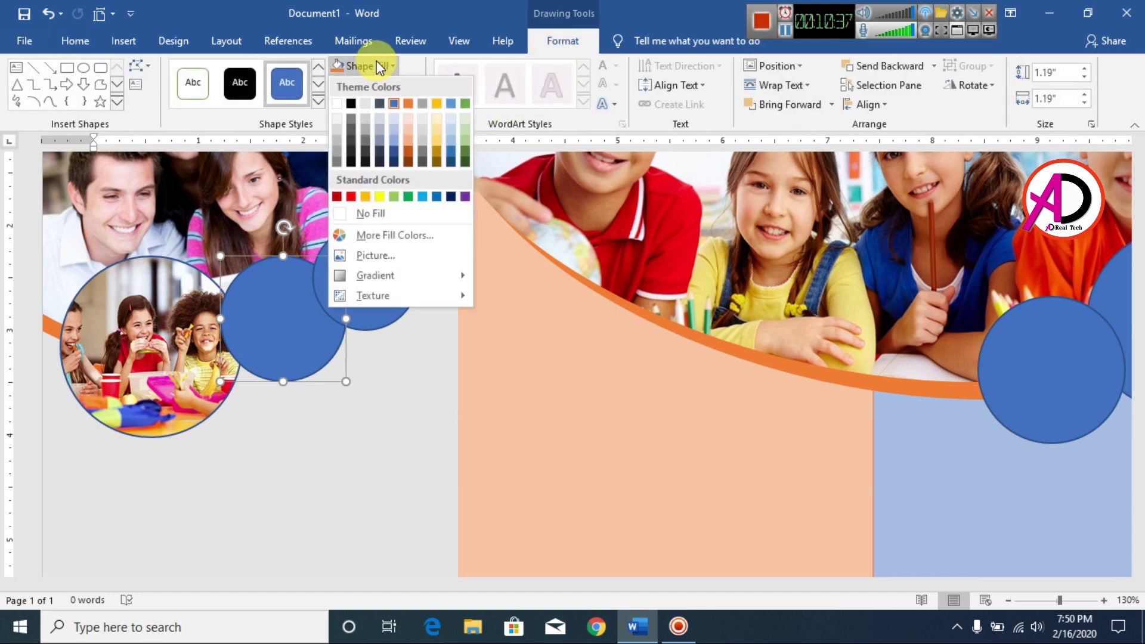
{"action": "left_click", "coordinate": [382, 257]}
{"action": "left_click", "coordinate": [472, 223]}
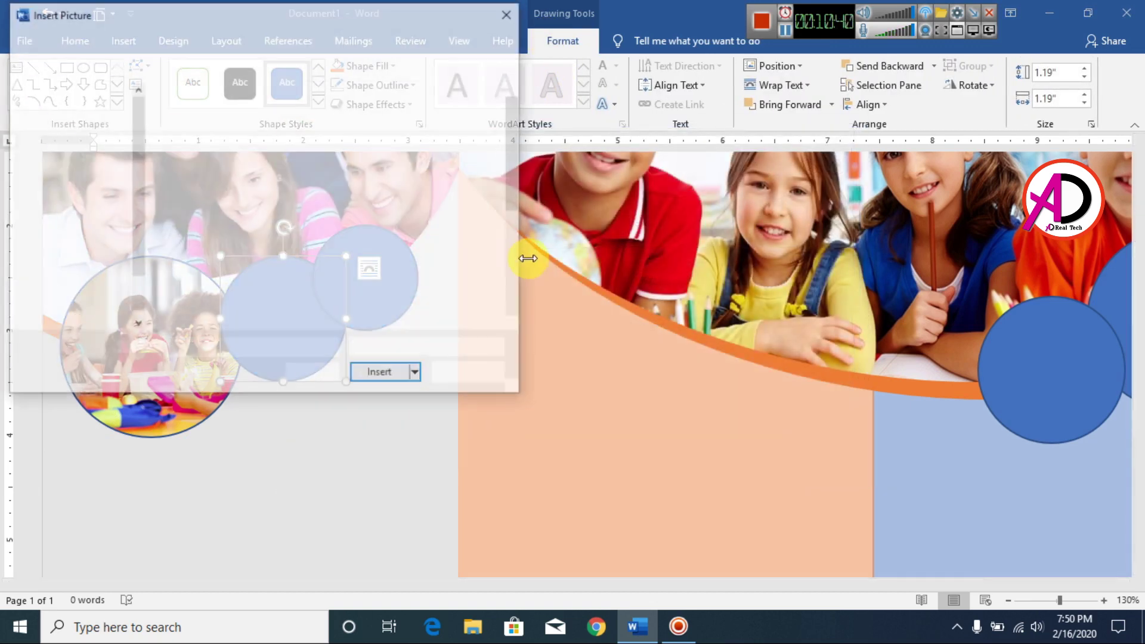
{"action": "mouse_move", "coordinate": [514, 164]}
{"action": "left_mouse_down"}
{"action": "mouse_move", "coordinate": [511, 218]}
{"action": "mouse_move", "coordinate": [515, 159]}
{"action": "left_mouse_up"}
{"action": "left_click", "coordinate": [434, 144]}
{"action": "left_click", "coordinate": [385, 374]}
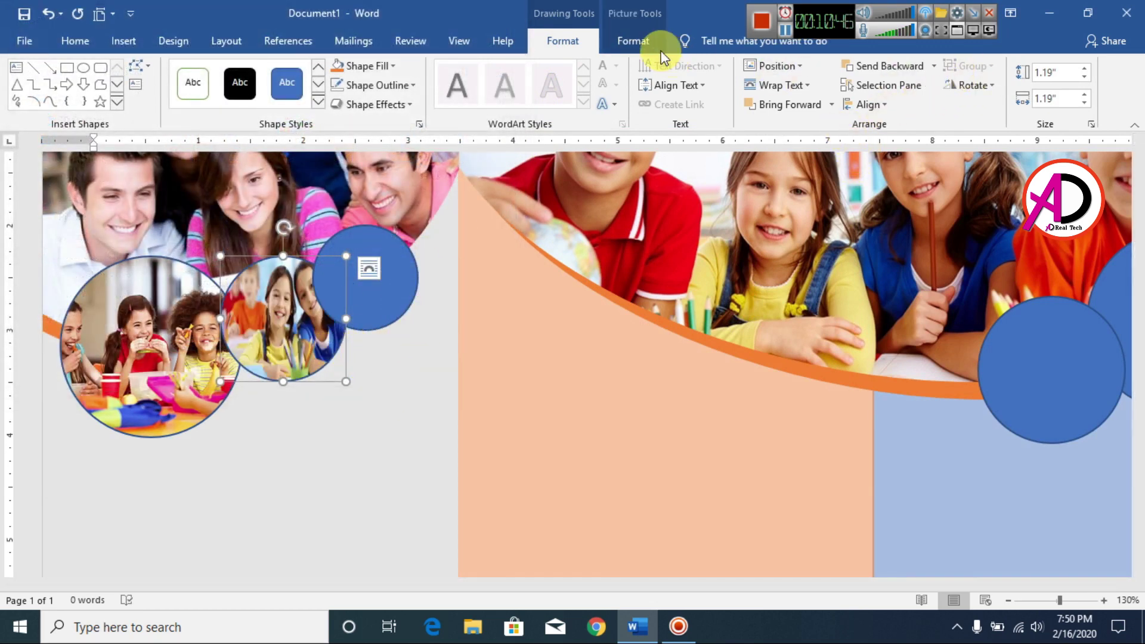
Enlarge and shift the picture within the middle circle's crop frame so the two girls' faces fill the circle.
{"action": "left_click", "coordinate": [644, 41]}
{"action": "left_click", "coordinate": [978, 77]}
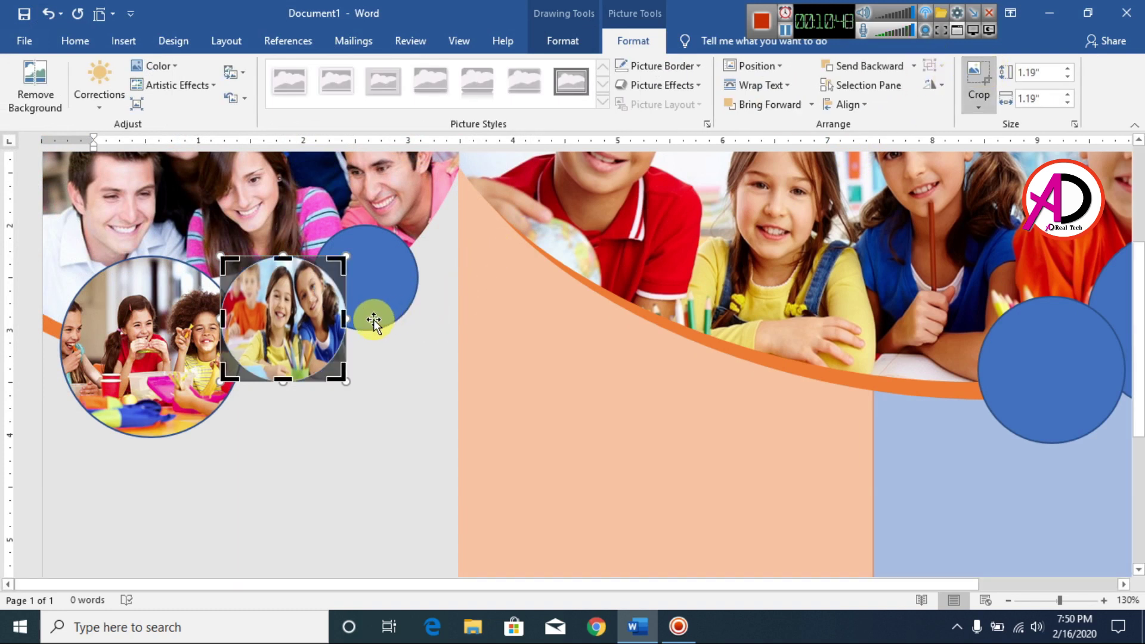
{"action": "left_click_drag", "start_coordinate": [351, 318], "coordinate": [376, 318]}
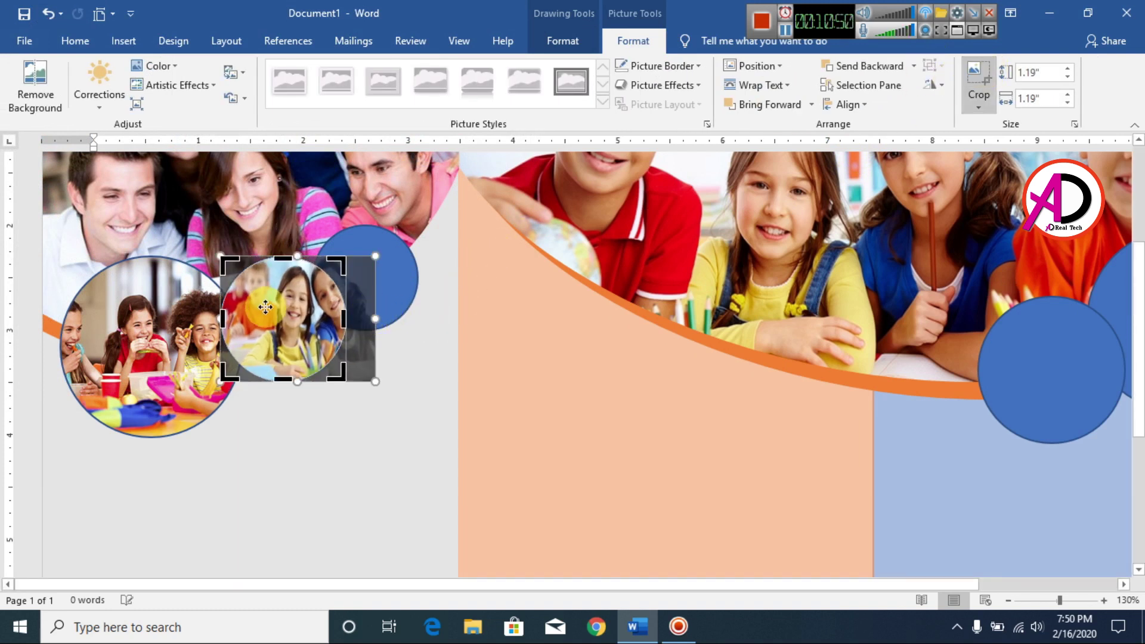
{"action": "left_click_drag", "start_coordinate": [256, 314], "coordinate": [247, 316]}
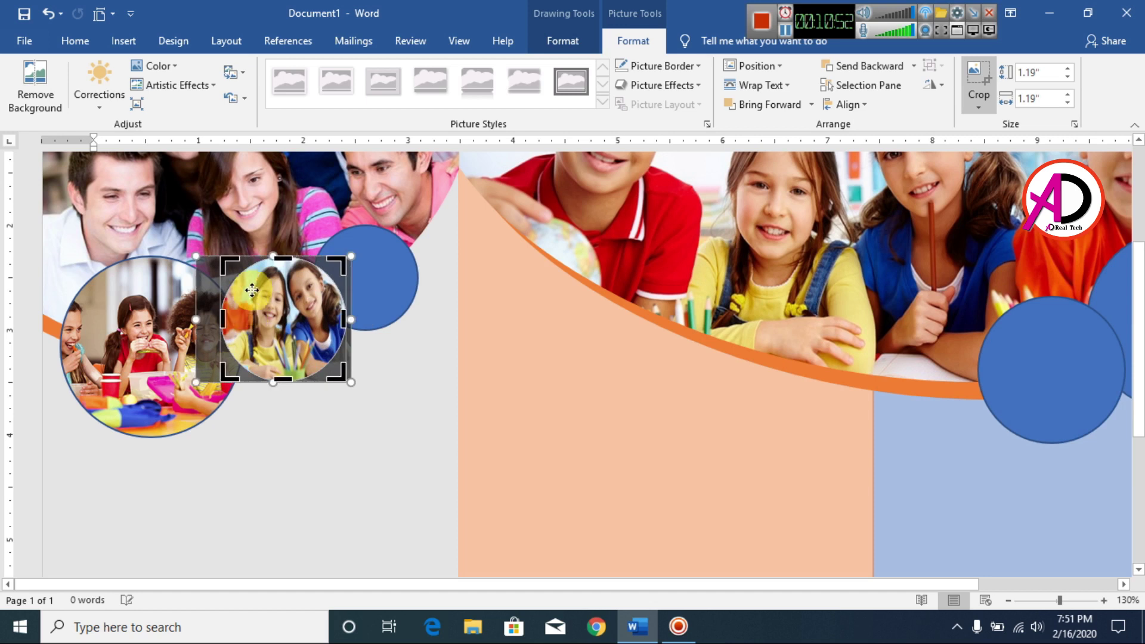
{"action": "mouse_move", "coordinate": [270, 257]}
{"action": "left_mouse_down"}
{"action": "mouse_move", "coordinate": [272, 224]}
{"action": "mouse_move", "coordinate": [271, 249]}
{"action": "left_mouse_up"}
{"action": "left_click_drag", "start_coordinate": [275, 316], "coordinate": [275, 333]}
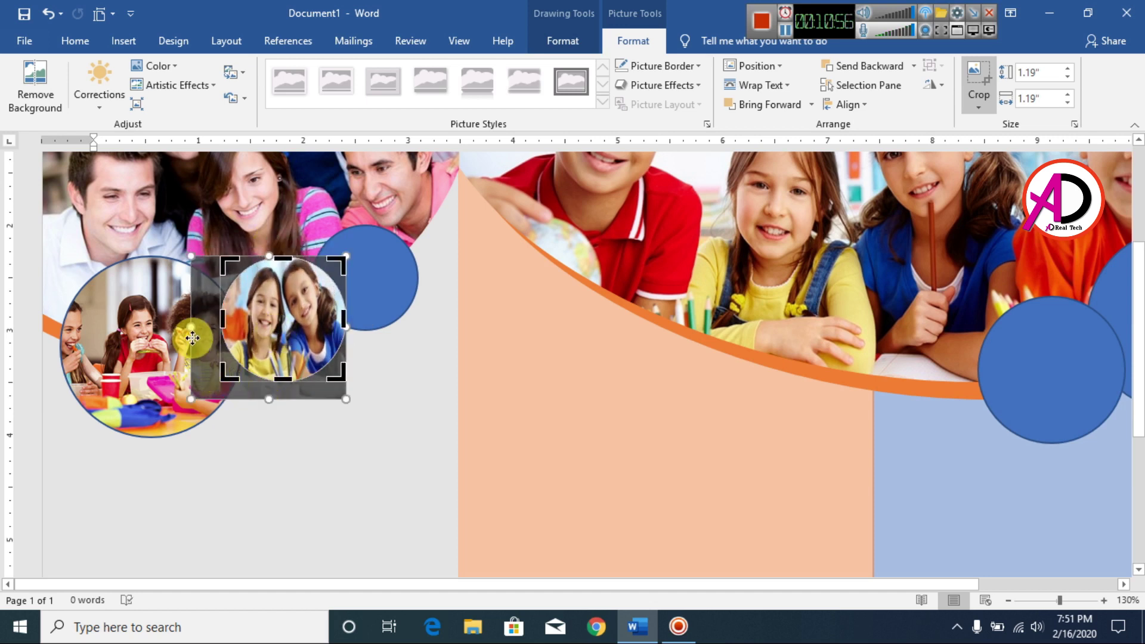
{"action": "left_click", "coordinate": [444, 439]}
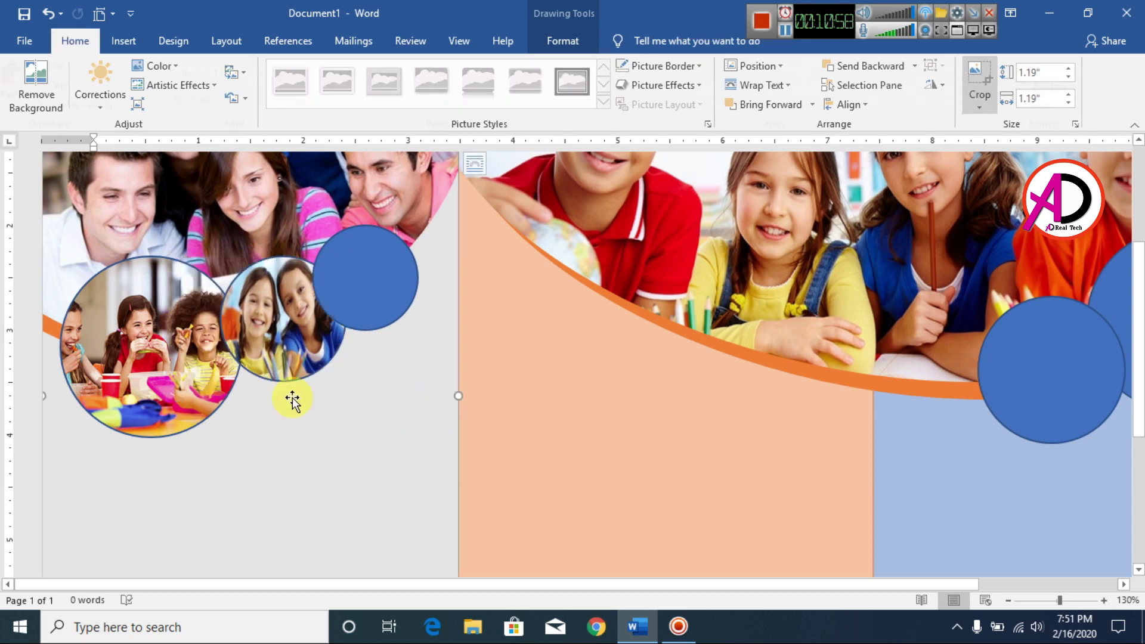
Select the smallest circle in the first panel.
{"action": "left_click", "coordinate": [379, 275]}
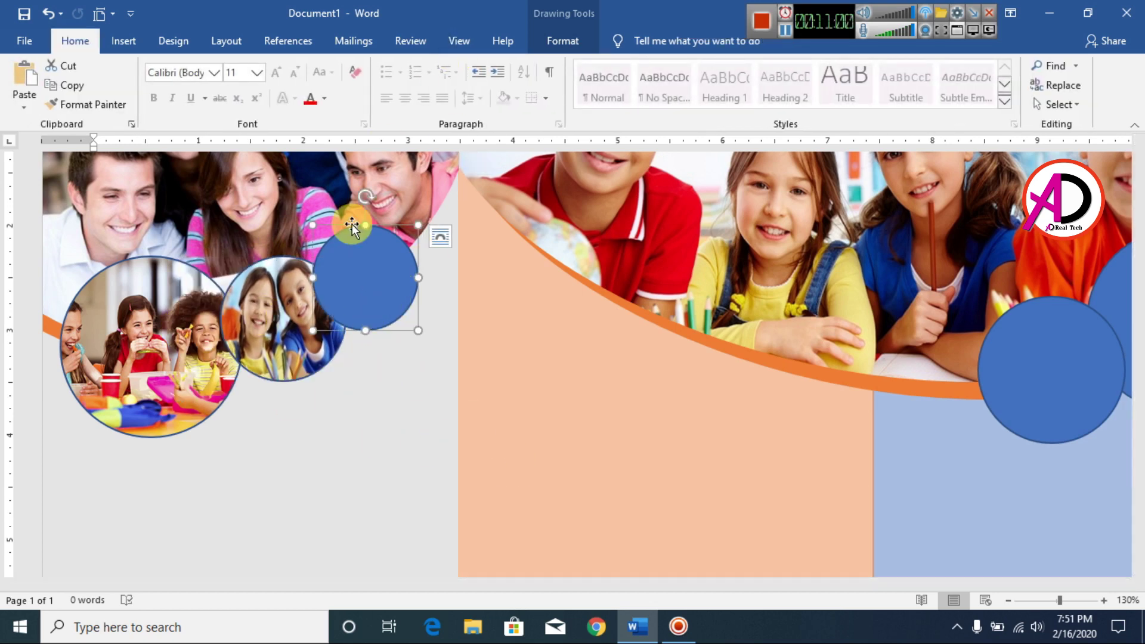